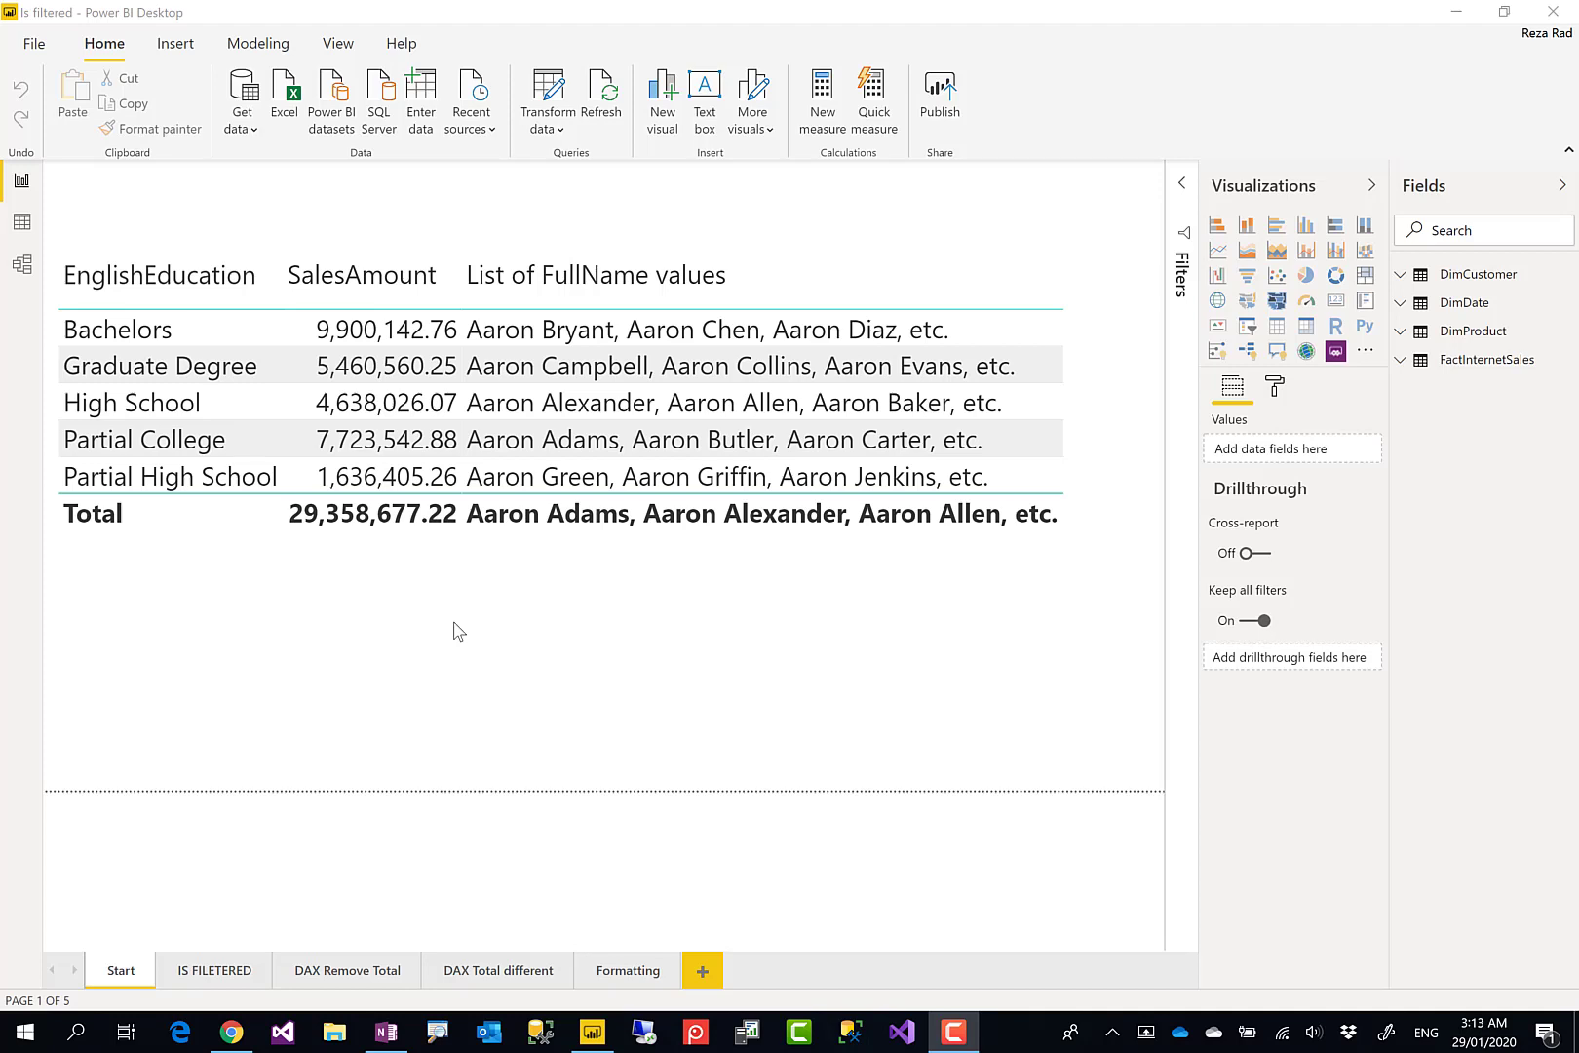
Step: Select the table to reveal its EnglishEducation, SalesAmount and FullName fields
{"action": "left_click", "coordinate": [565, 577]}
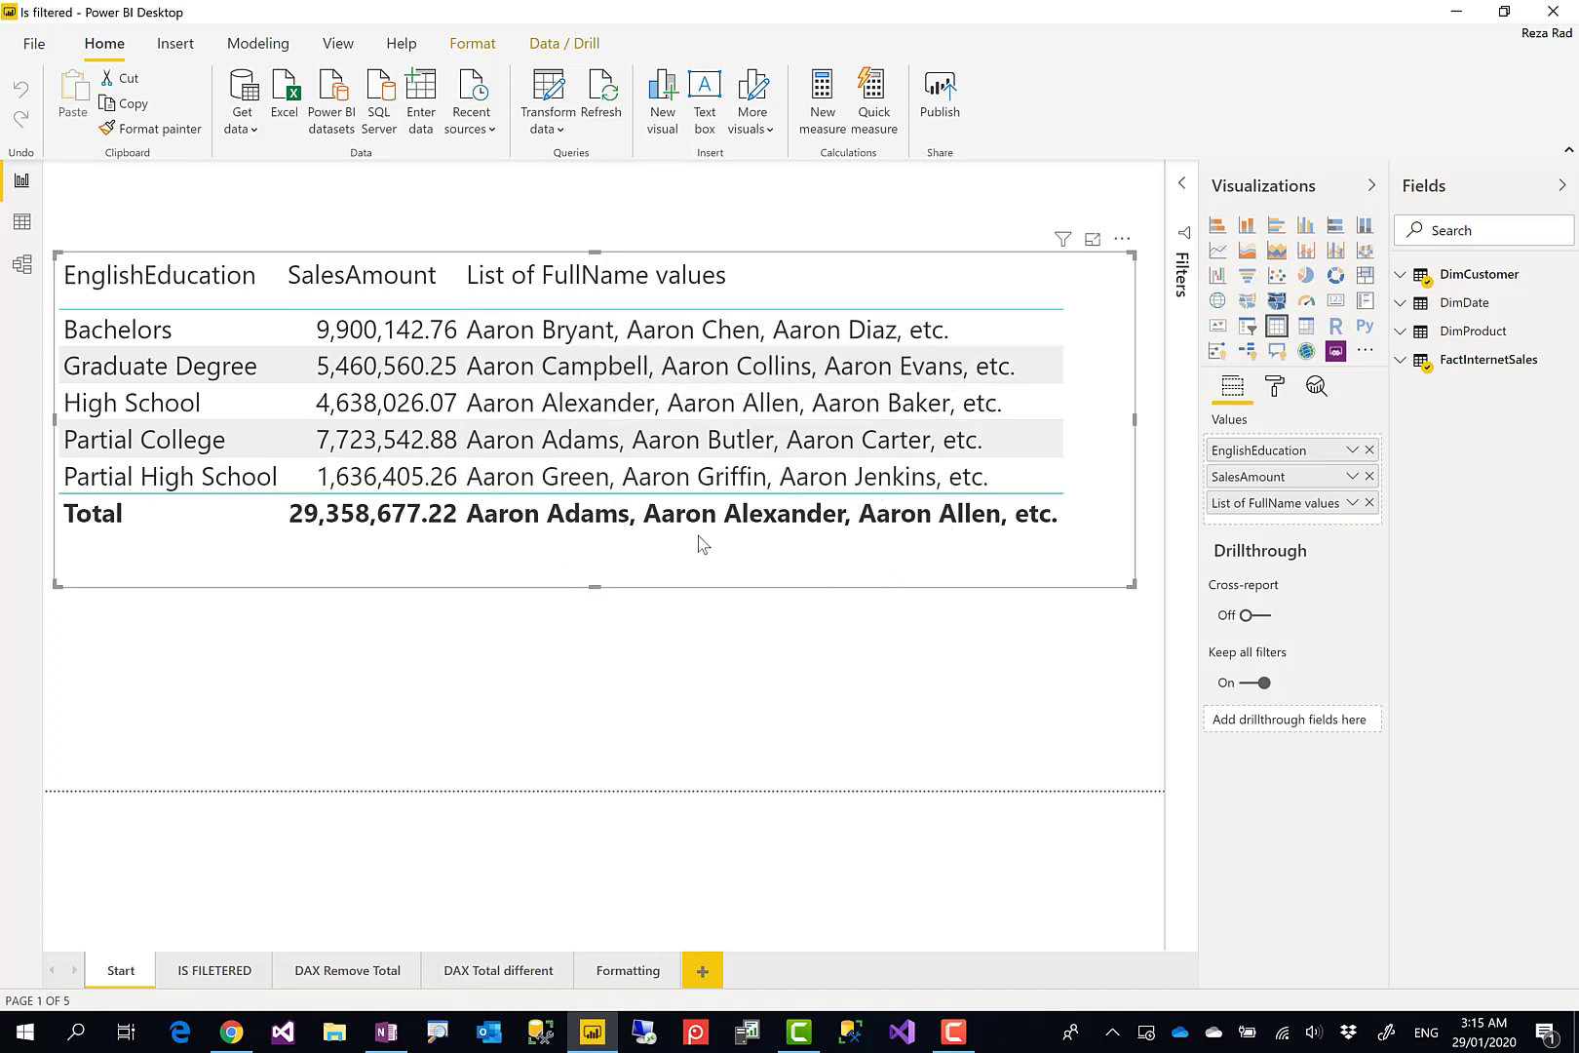
Step: Show the table's format options and expand the Total settings
{"action": "left_click", "coordinate": [1276, 388]}
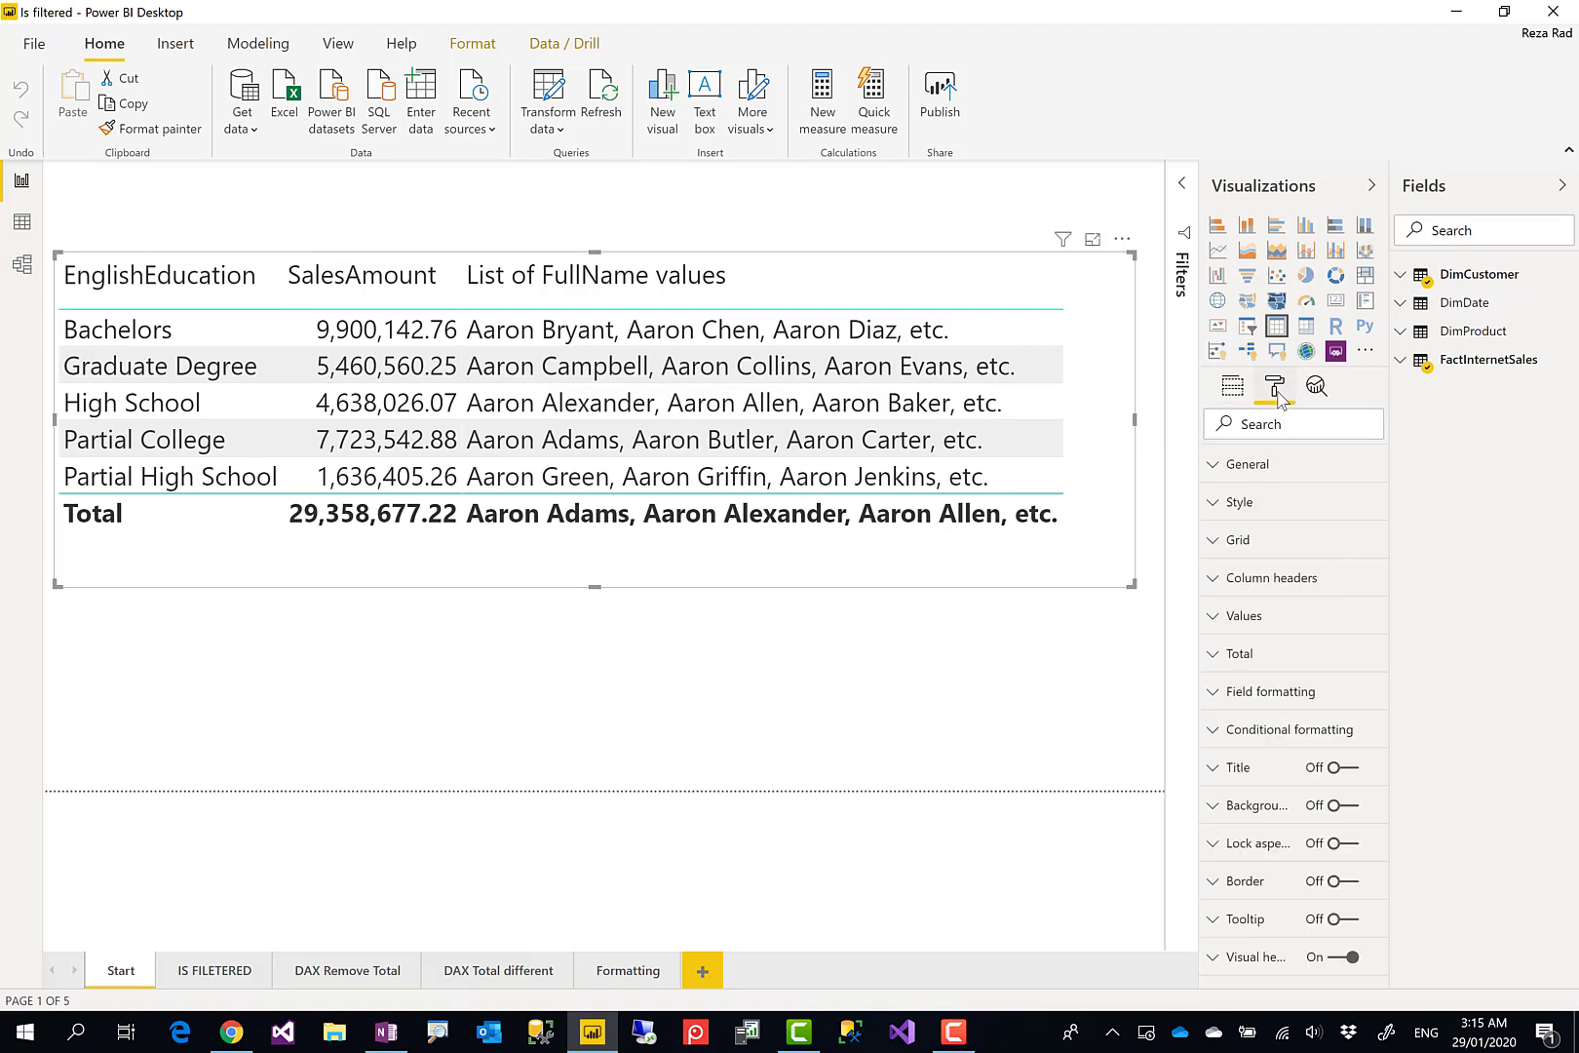
{"action": "left_click", "coordinate": [1231, 624]}
{"action": "left_click", "coordinate": [1231, 624]}
{"action": "left_click", "coordinate": [1256, 659]}
{"action": "scroll", "coordinate": [1263, 675], "scroll_direction": "down", "scroll_amount": 2}
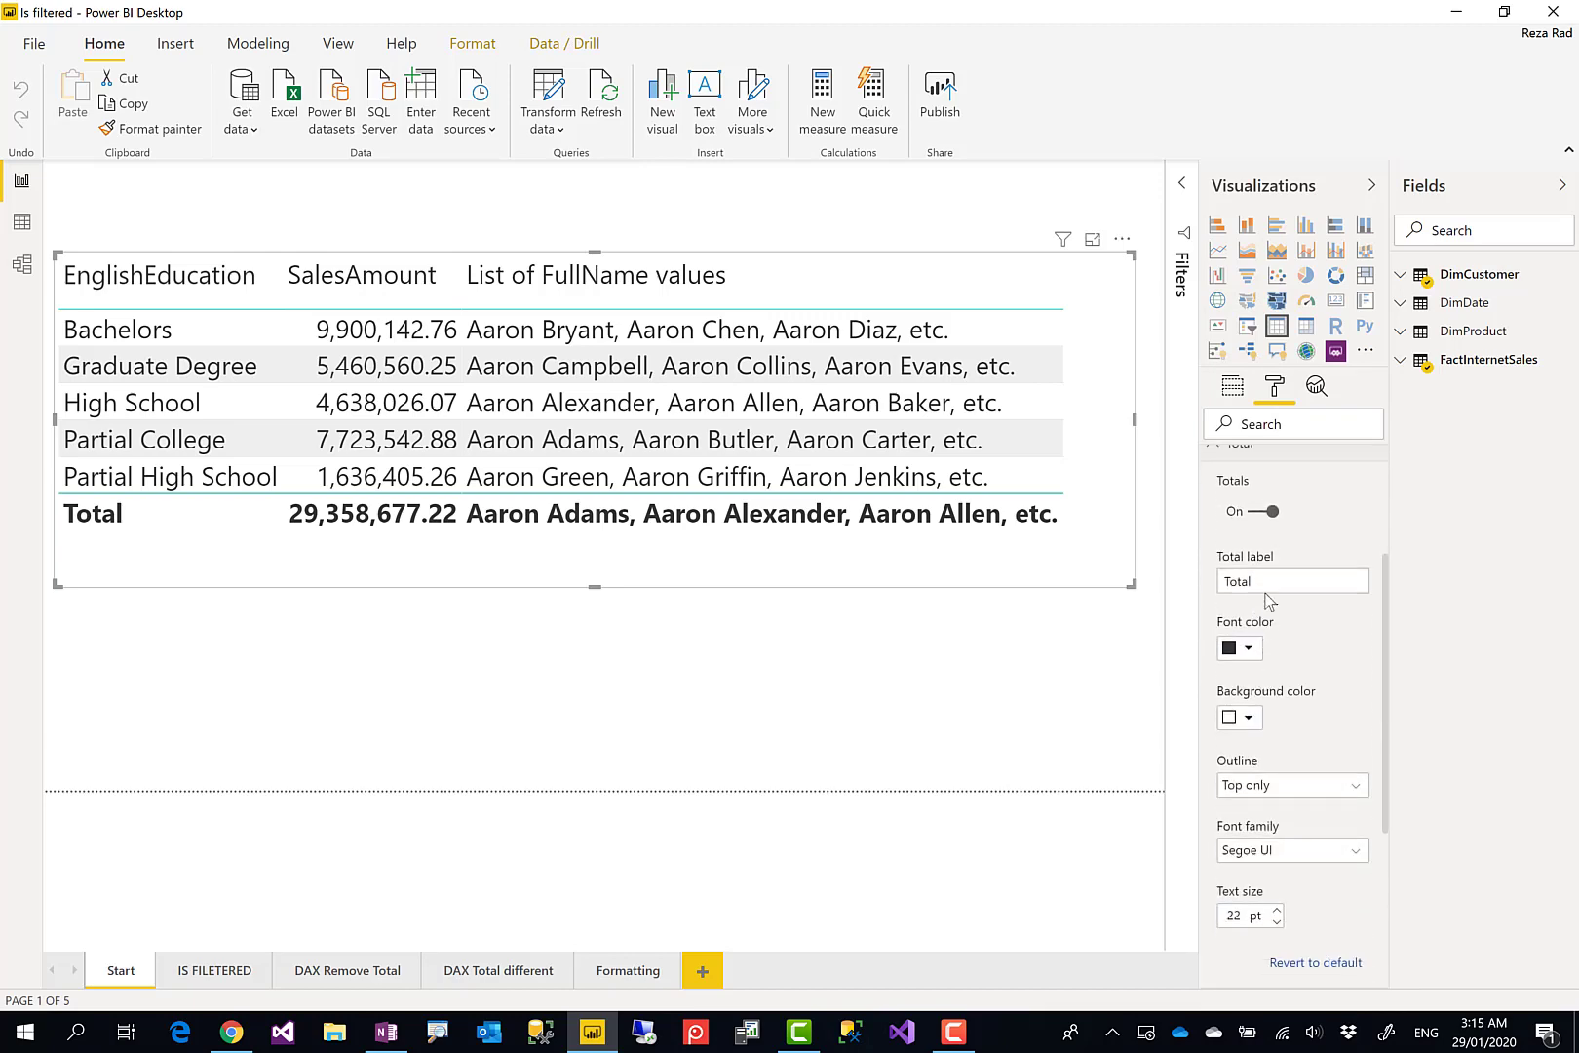
Step: Turn the table's Total row off, then back on, and collapse the Total section
{"action": "left_click", "coordinate": [1263, 513]}
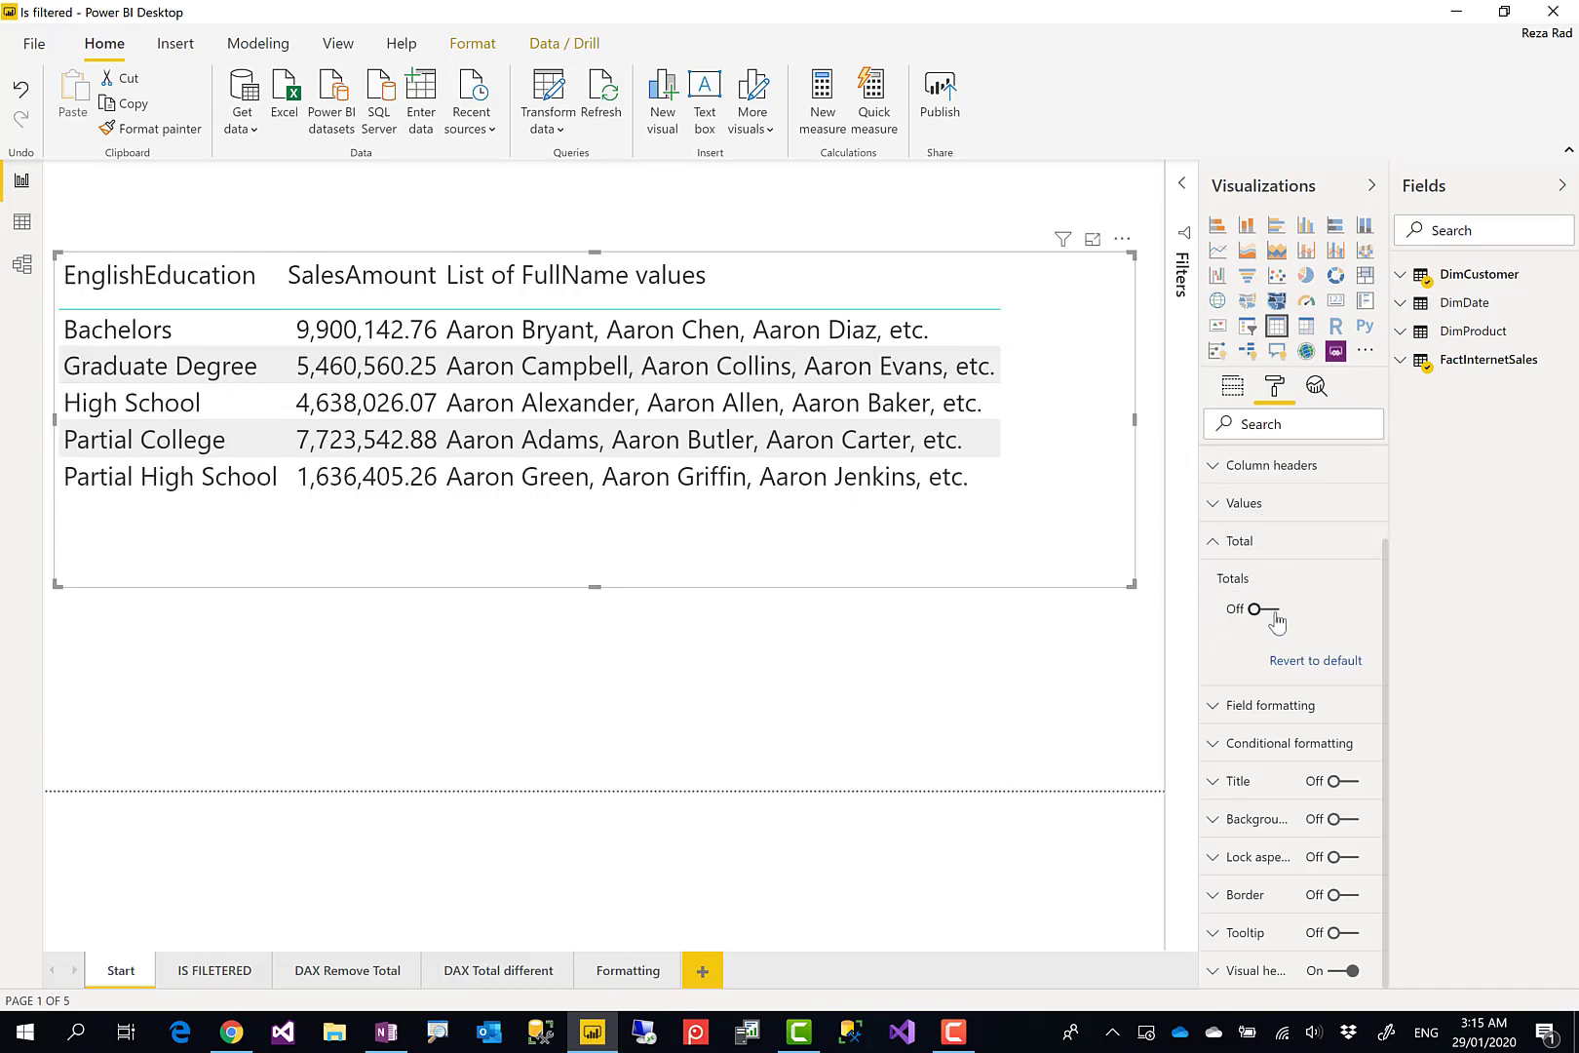
{"action": "left_click", "coordinate": [1276, 612]}
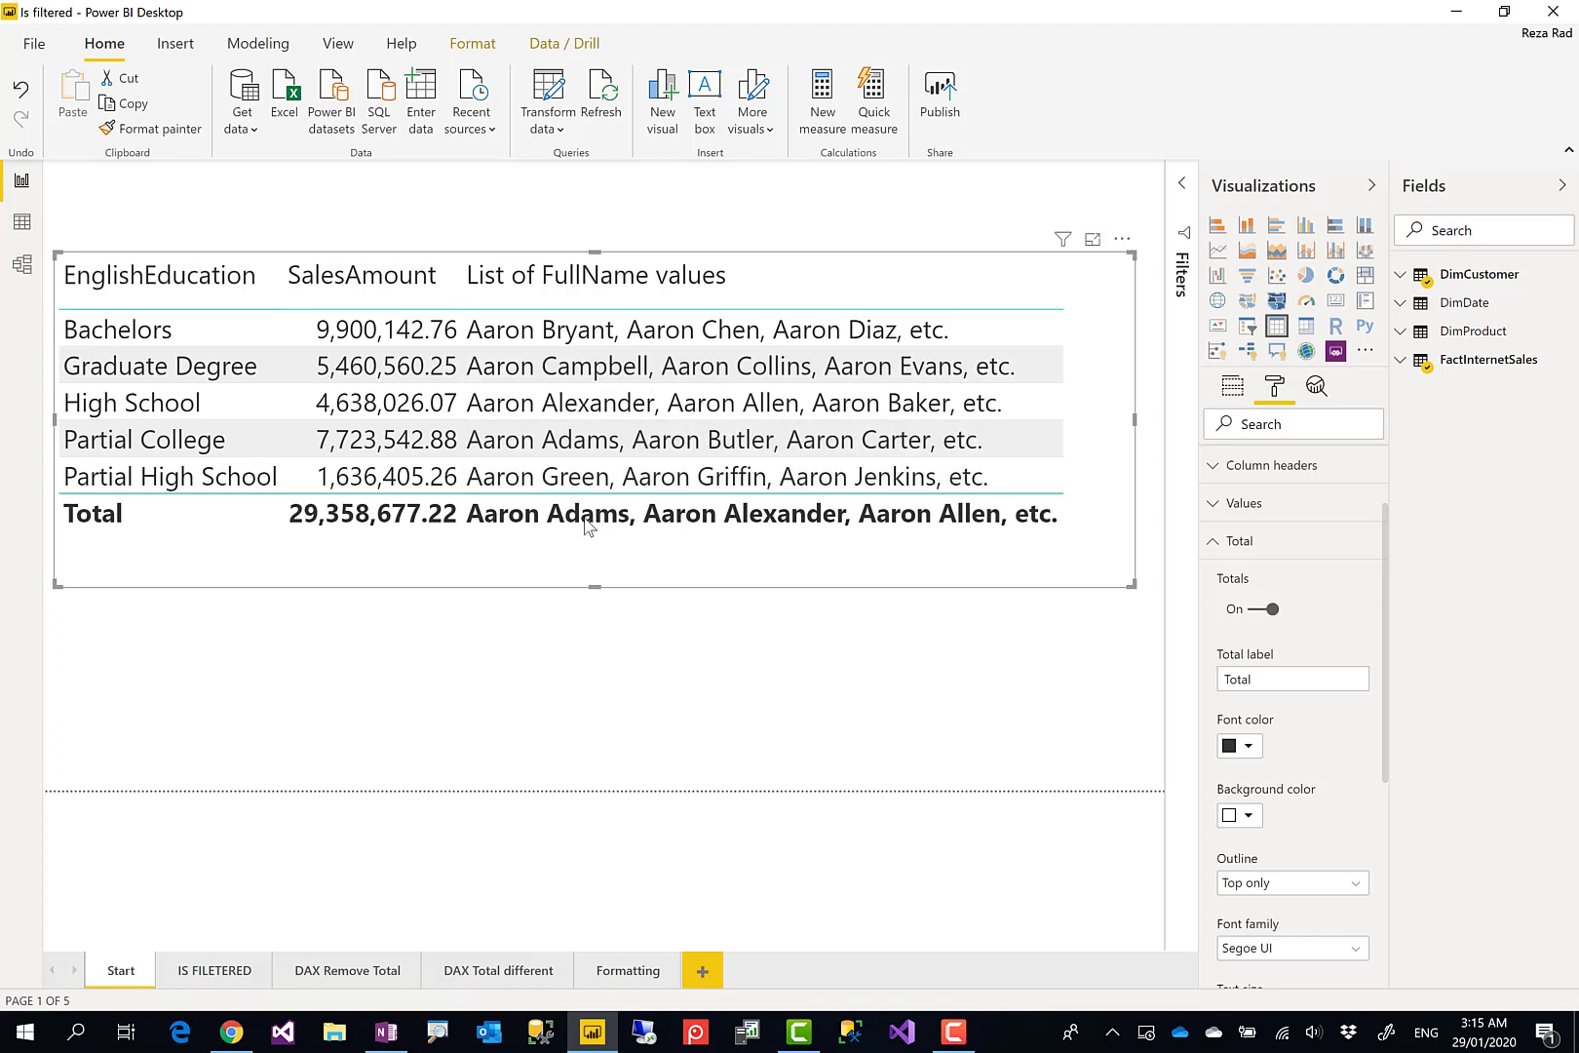
{"action": "scroll", "coordinate": [1347, 704], "scroll_direction": "down", "scroll_amount": 4}
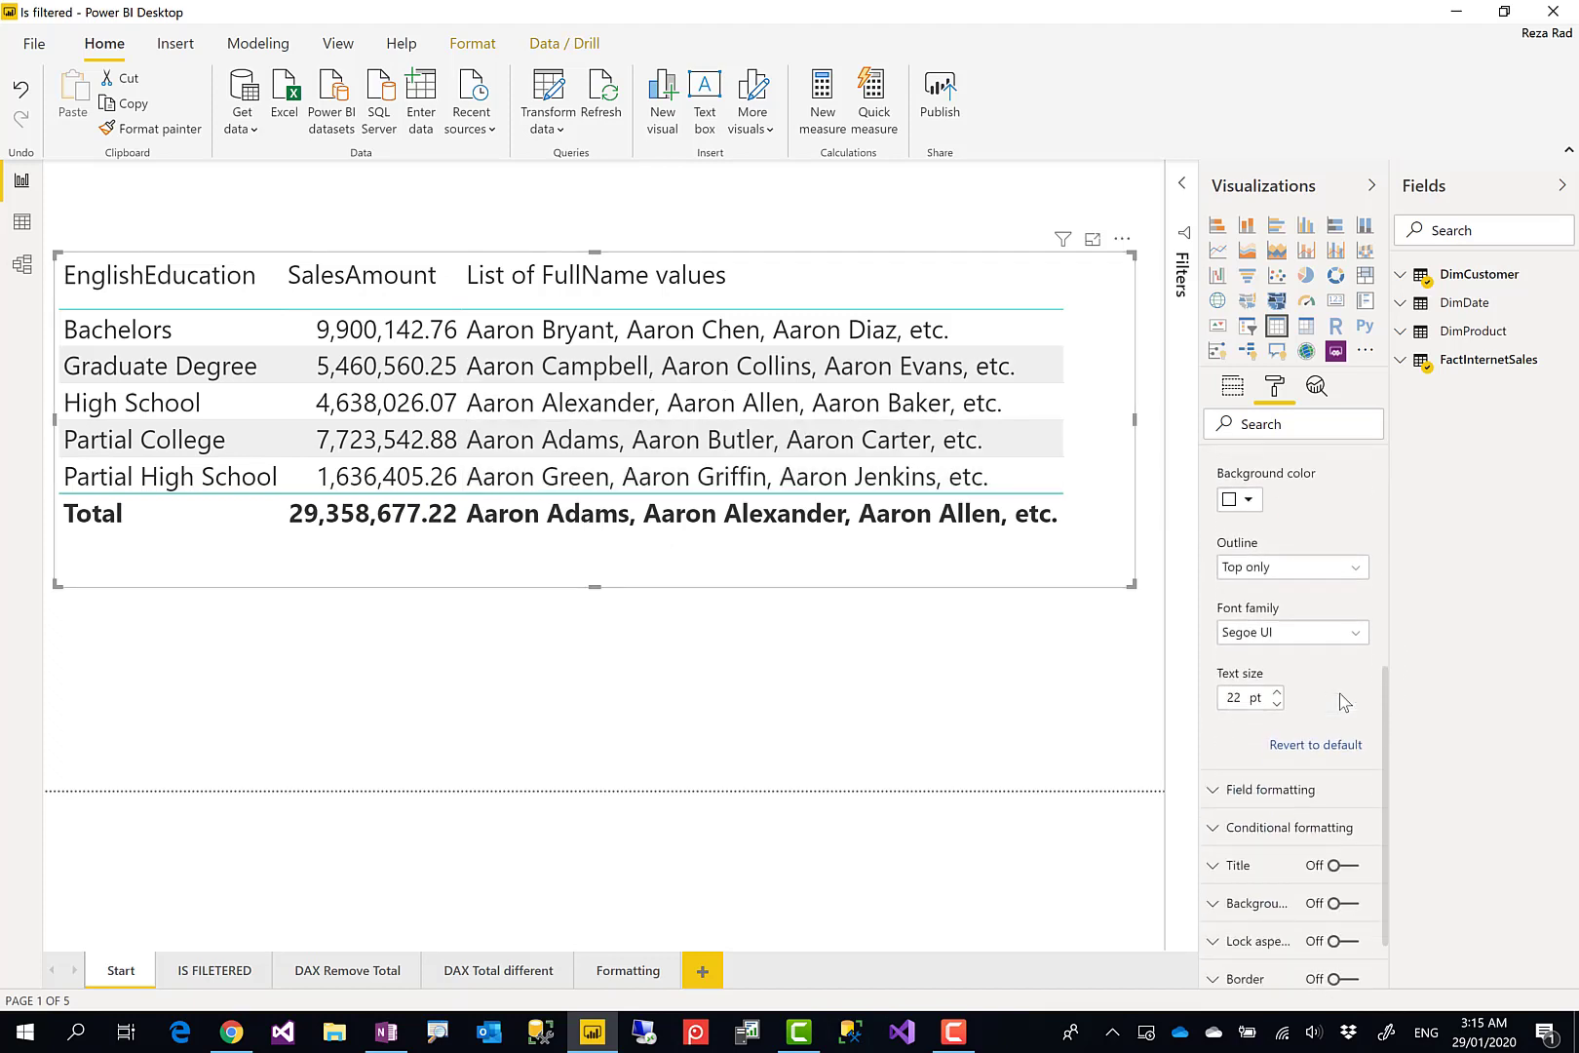
{"action": "scroll", "coordinate": [1307, 663], "scroll_direction": "up", "scroll_amount": 4}
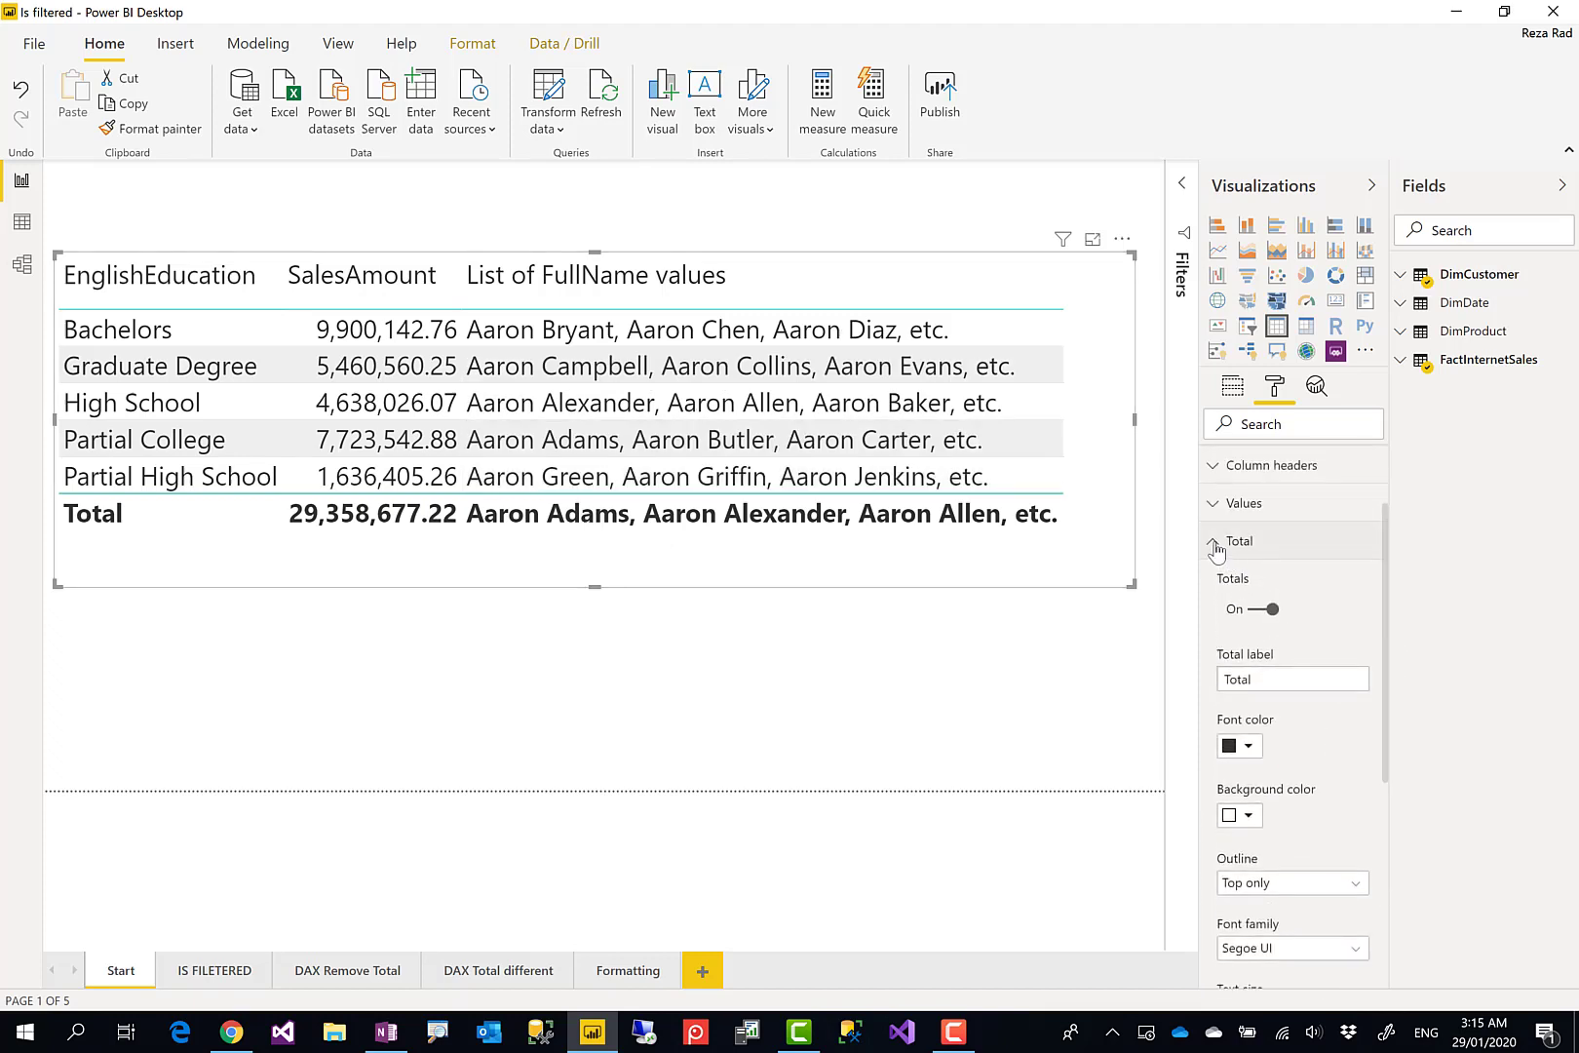
{"action": "left_click", "coordinate": [1231, 544]}
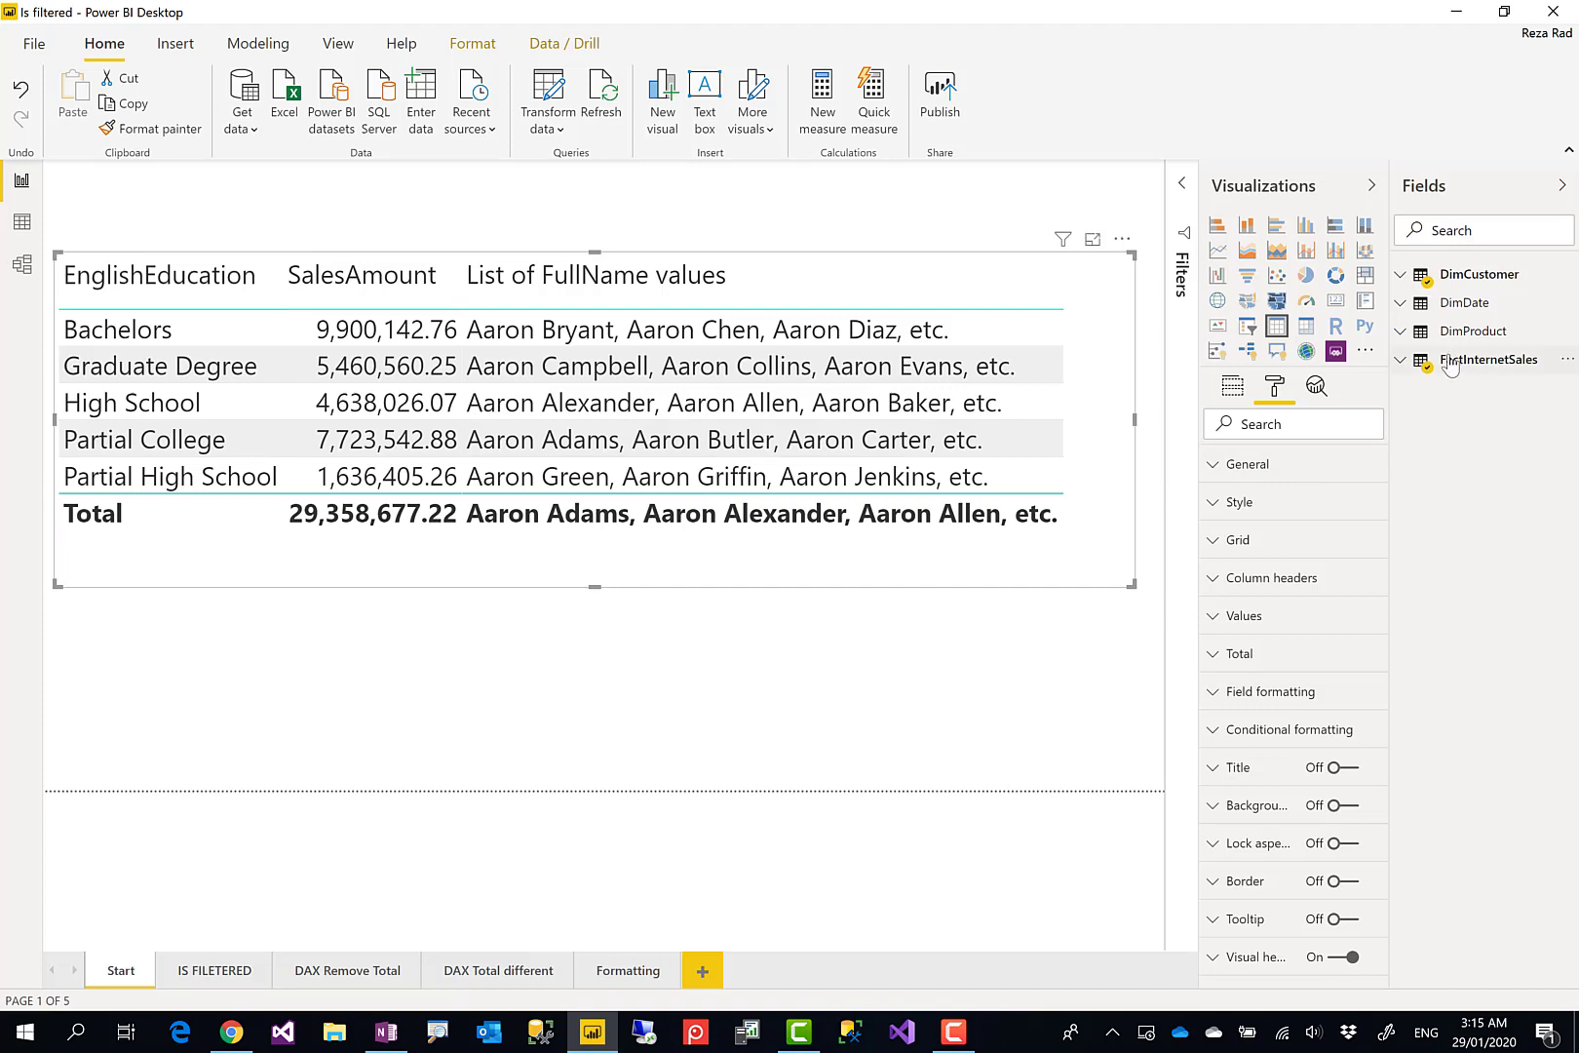
Step: Create a Concatenated list of values quick measure on FullName, truncated after 3 names
{"action": "left_click", "coordinate": [871, 110]}
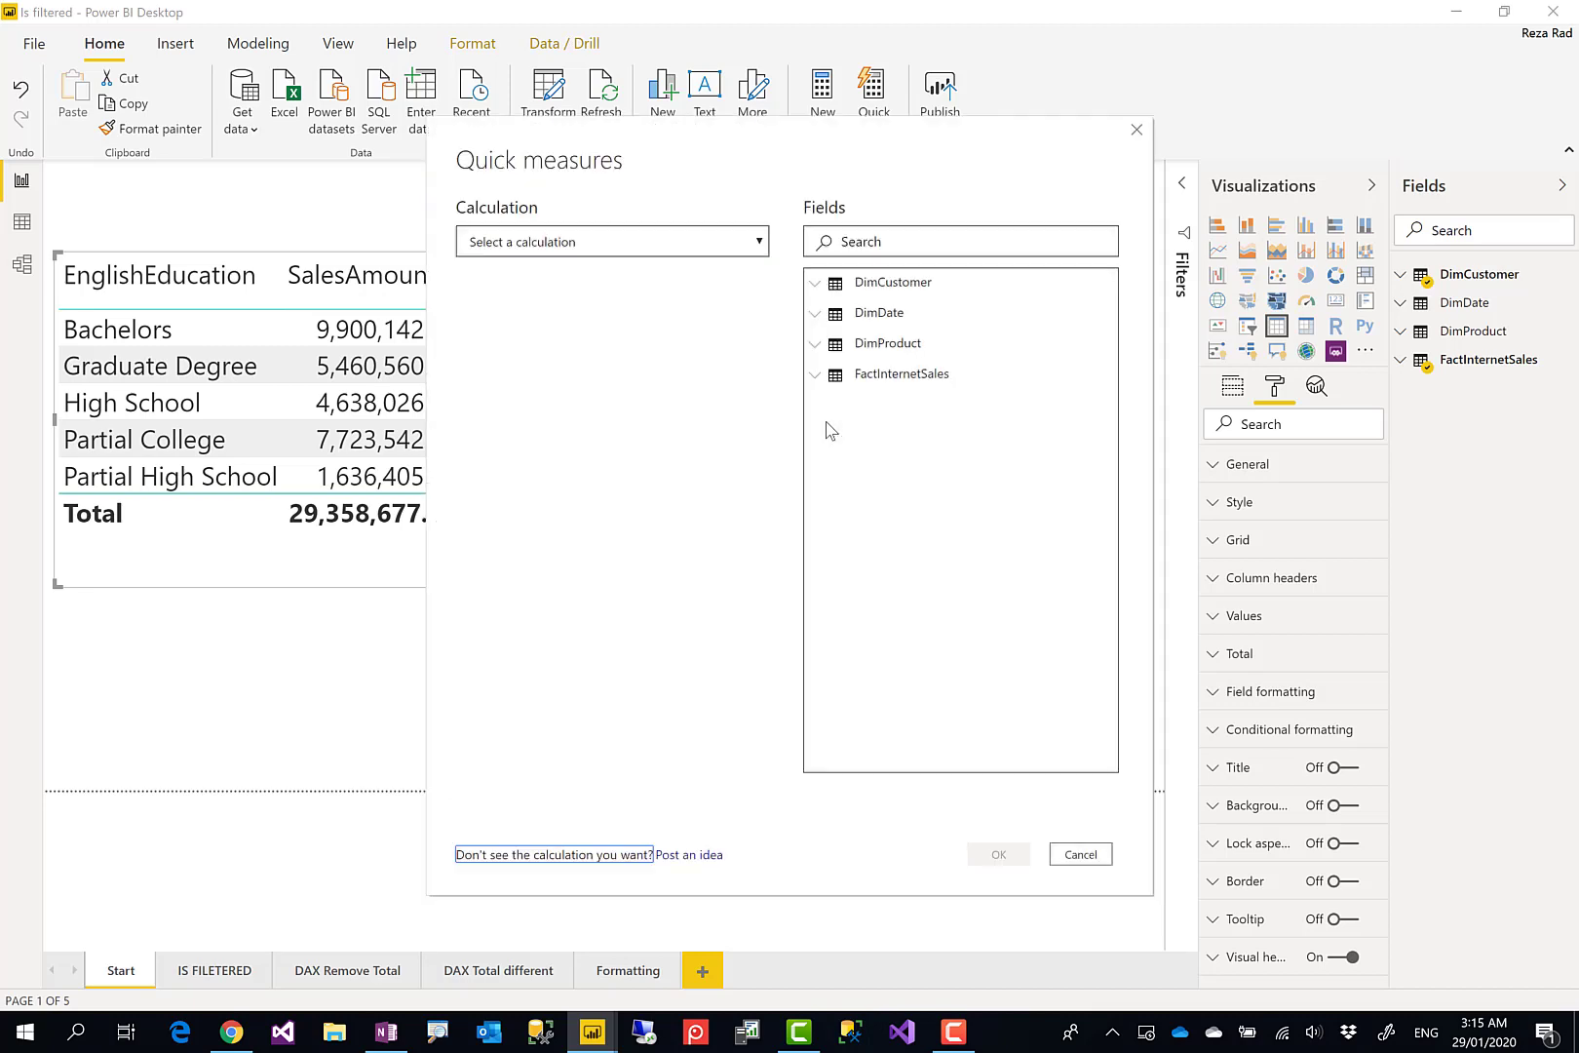
{"action": "left_click", "coordinate": [543, 248]}
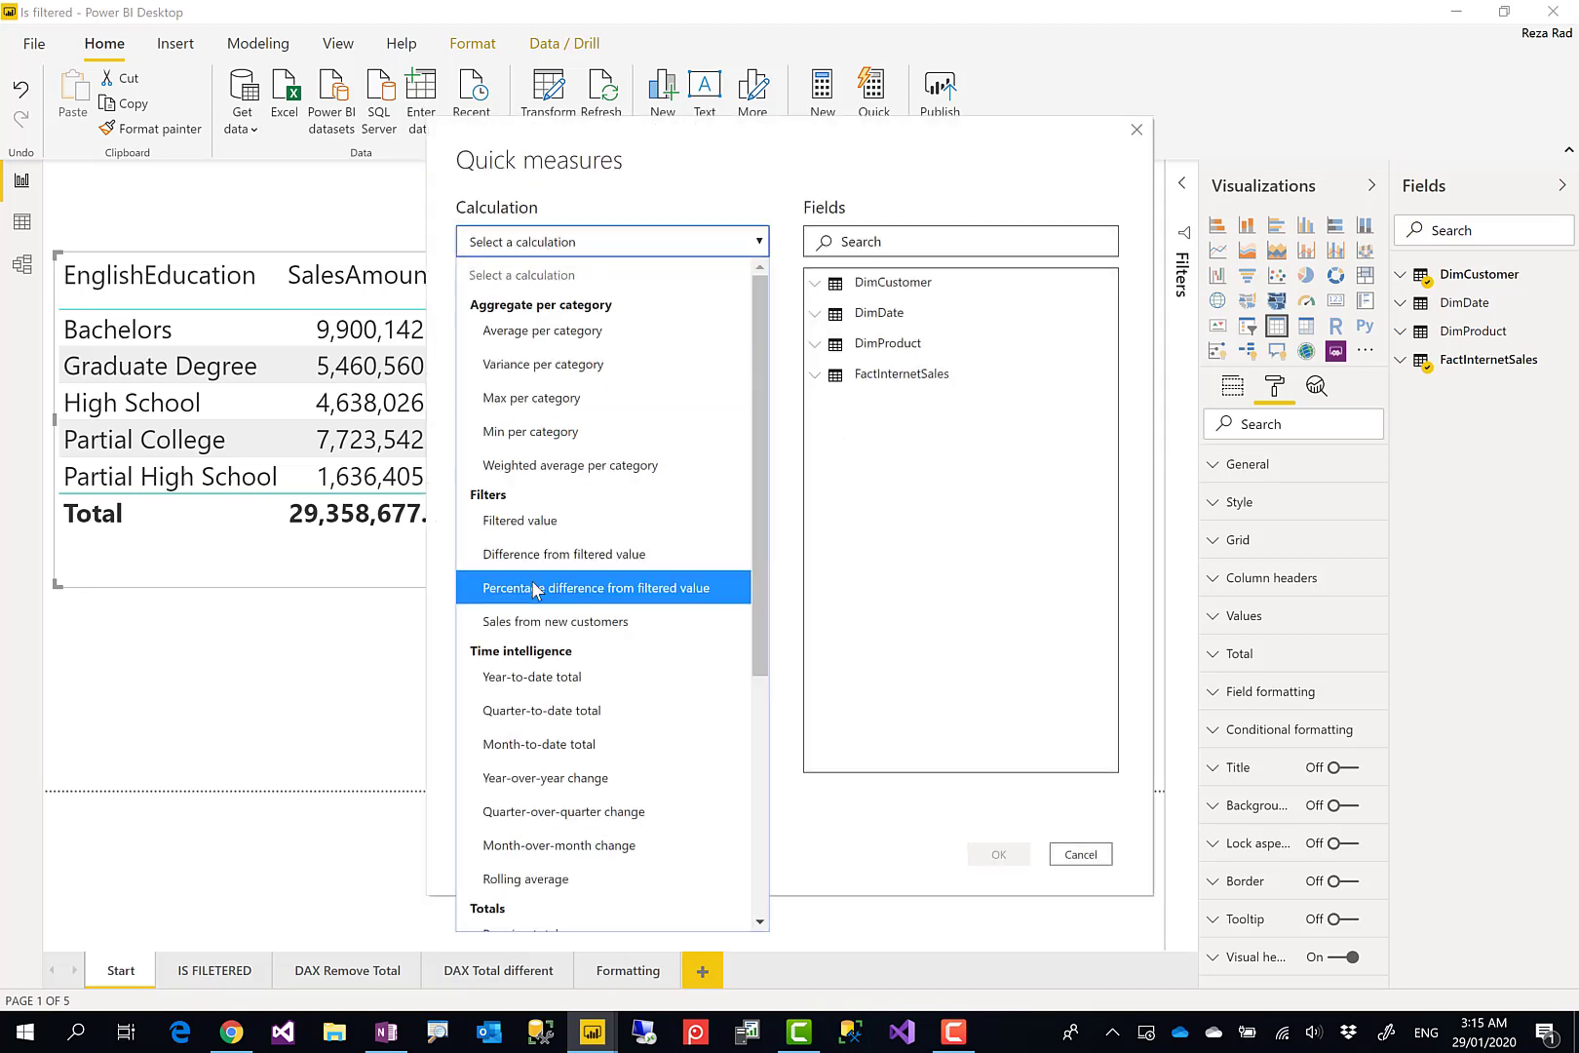
{"action": "scroll", "coordinate": [526, 596], "scroll_direction": "down", "scroll_amount": 4}
{"action": "left_click", "coordinate": [517, 916]}
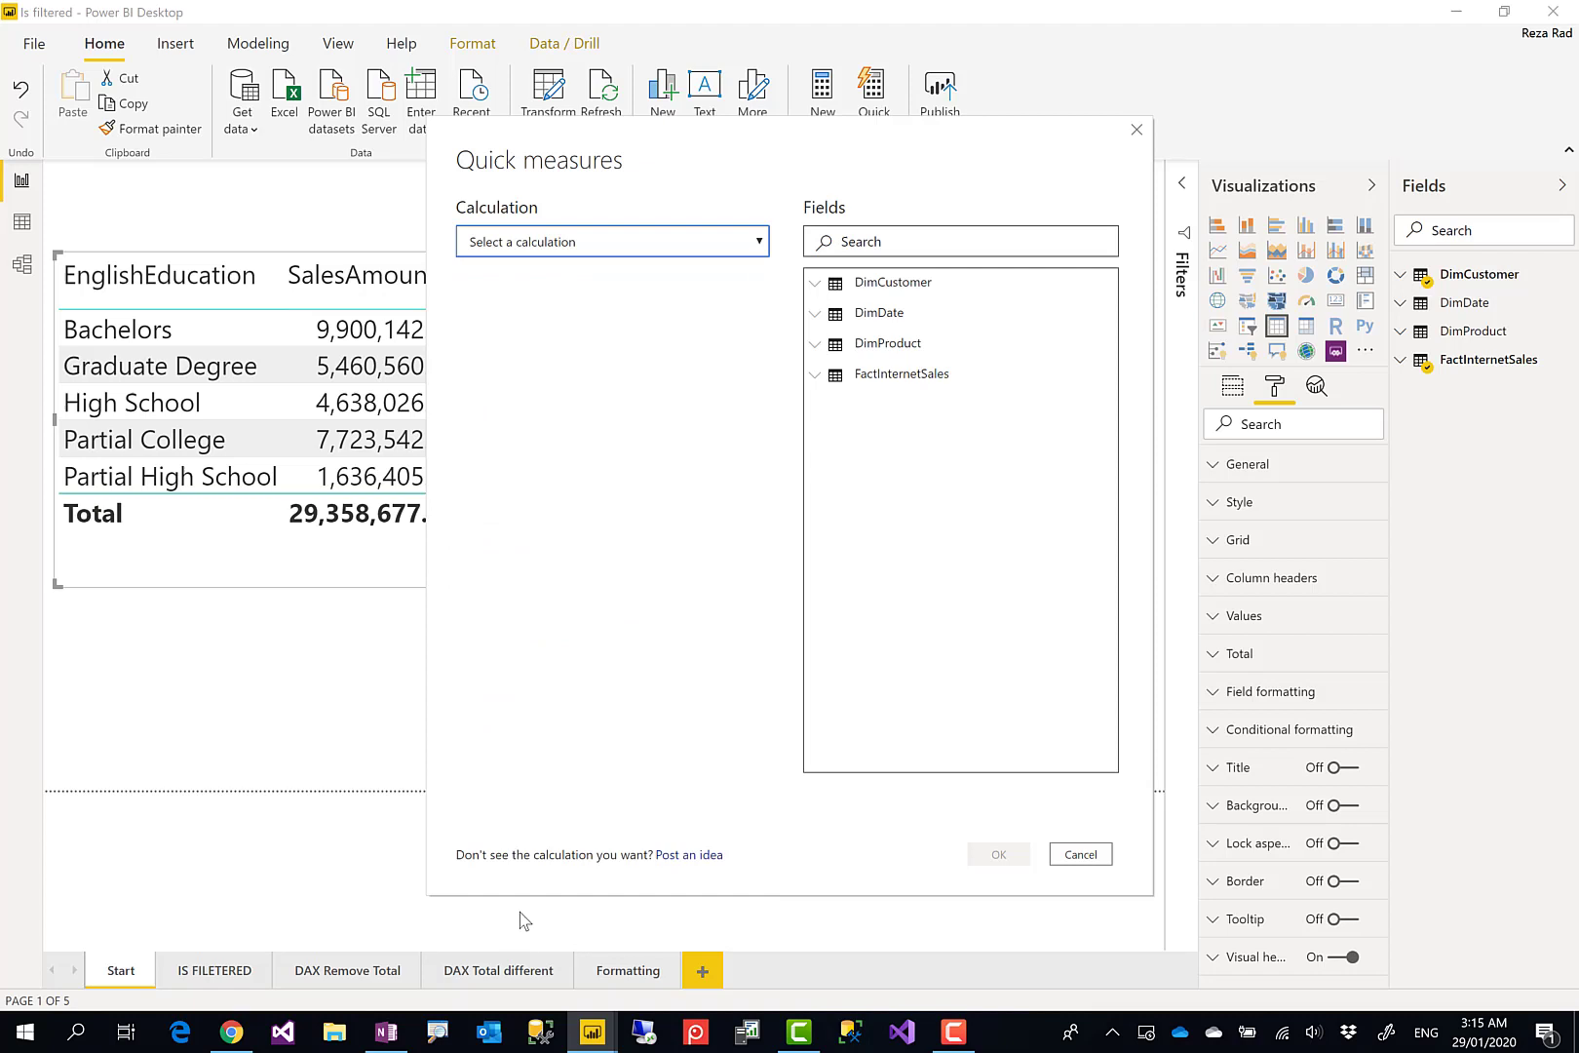
{"action": "left_click", "coordinate": [899, 240]}
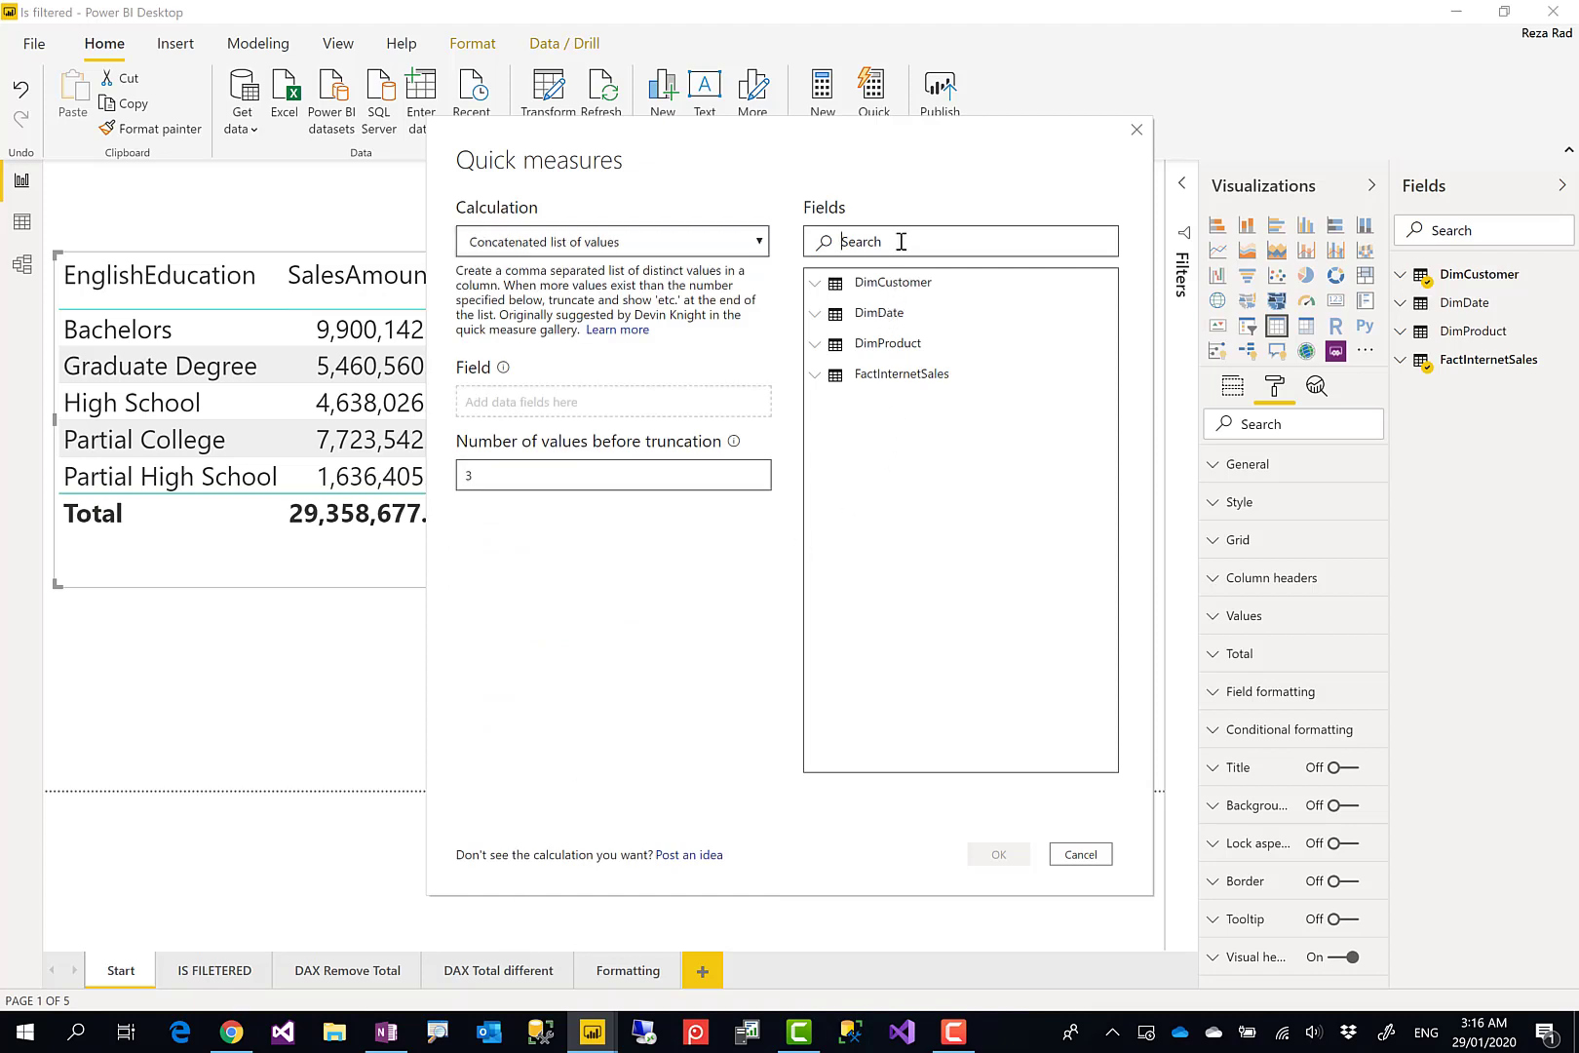
{"action": "type", "text": "fullnam"}
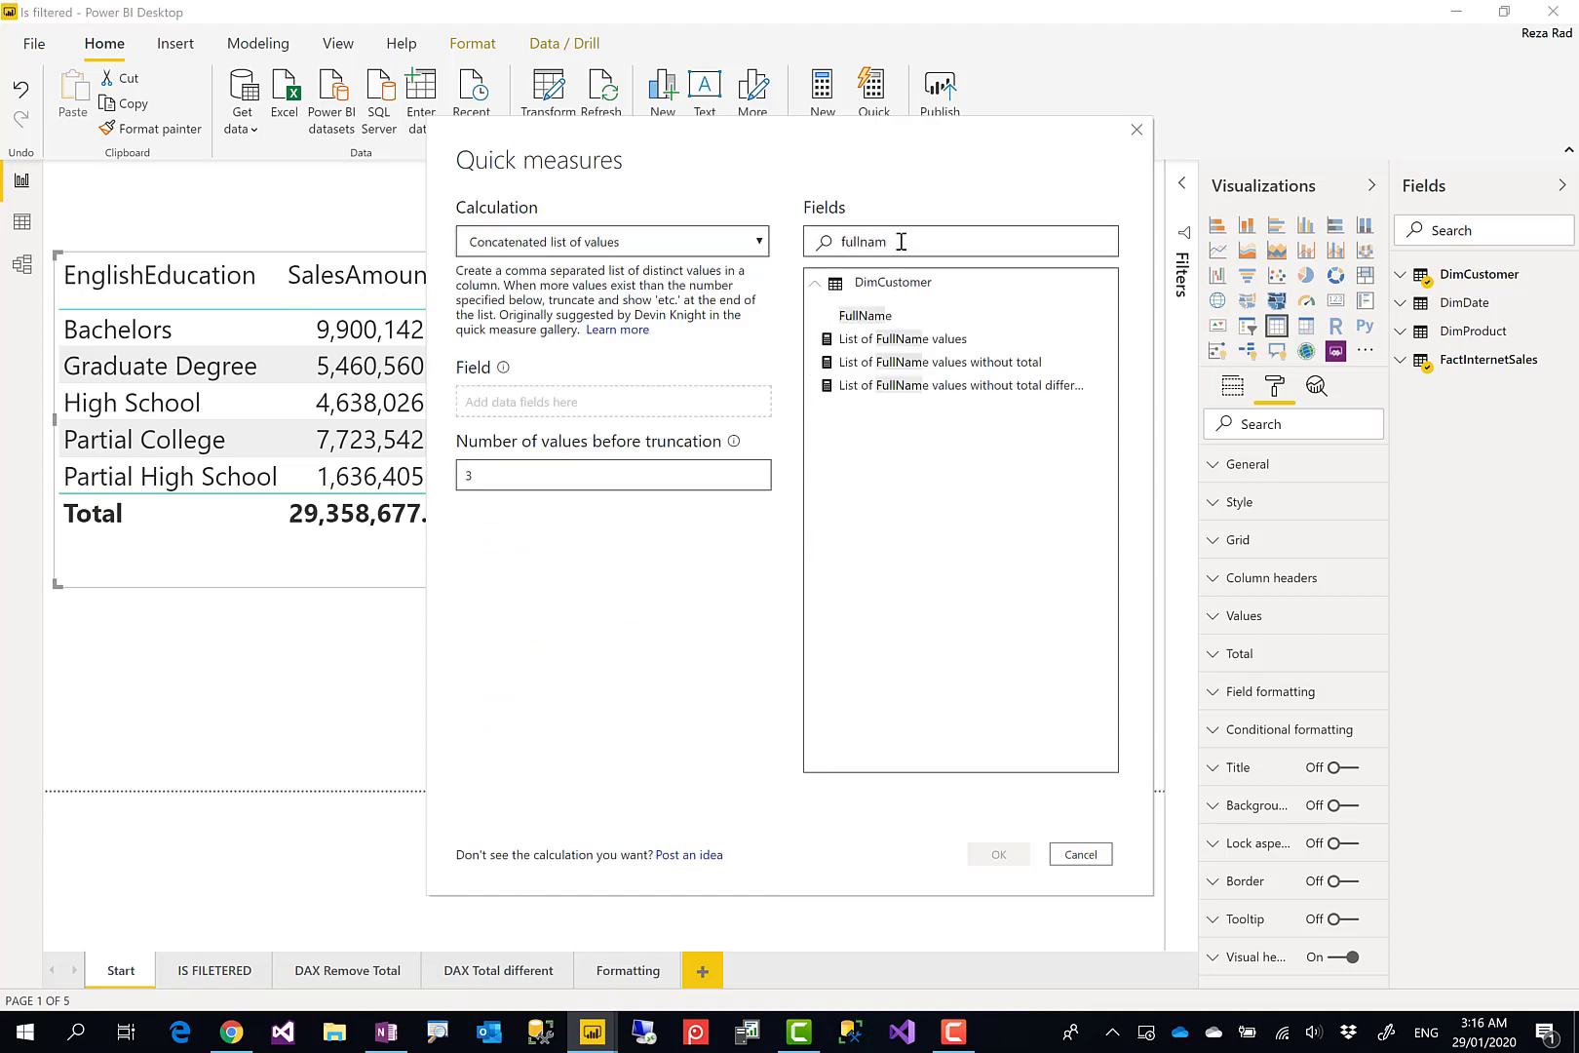
{"action": "left_click_drag", "start_coordinate": [872, 315], "coordinate": [492, 403]}
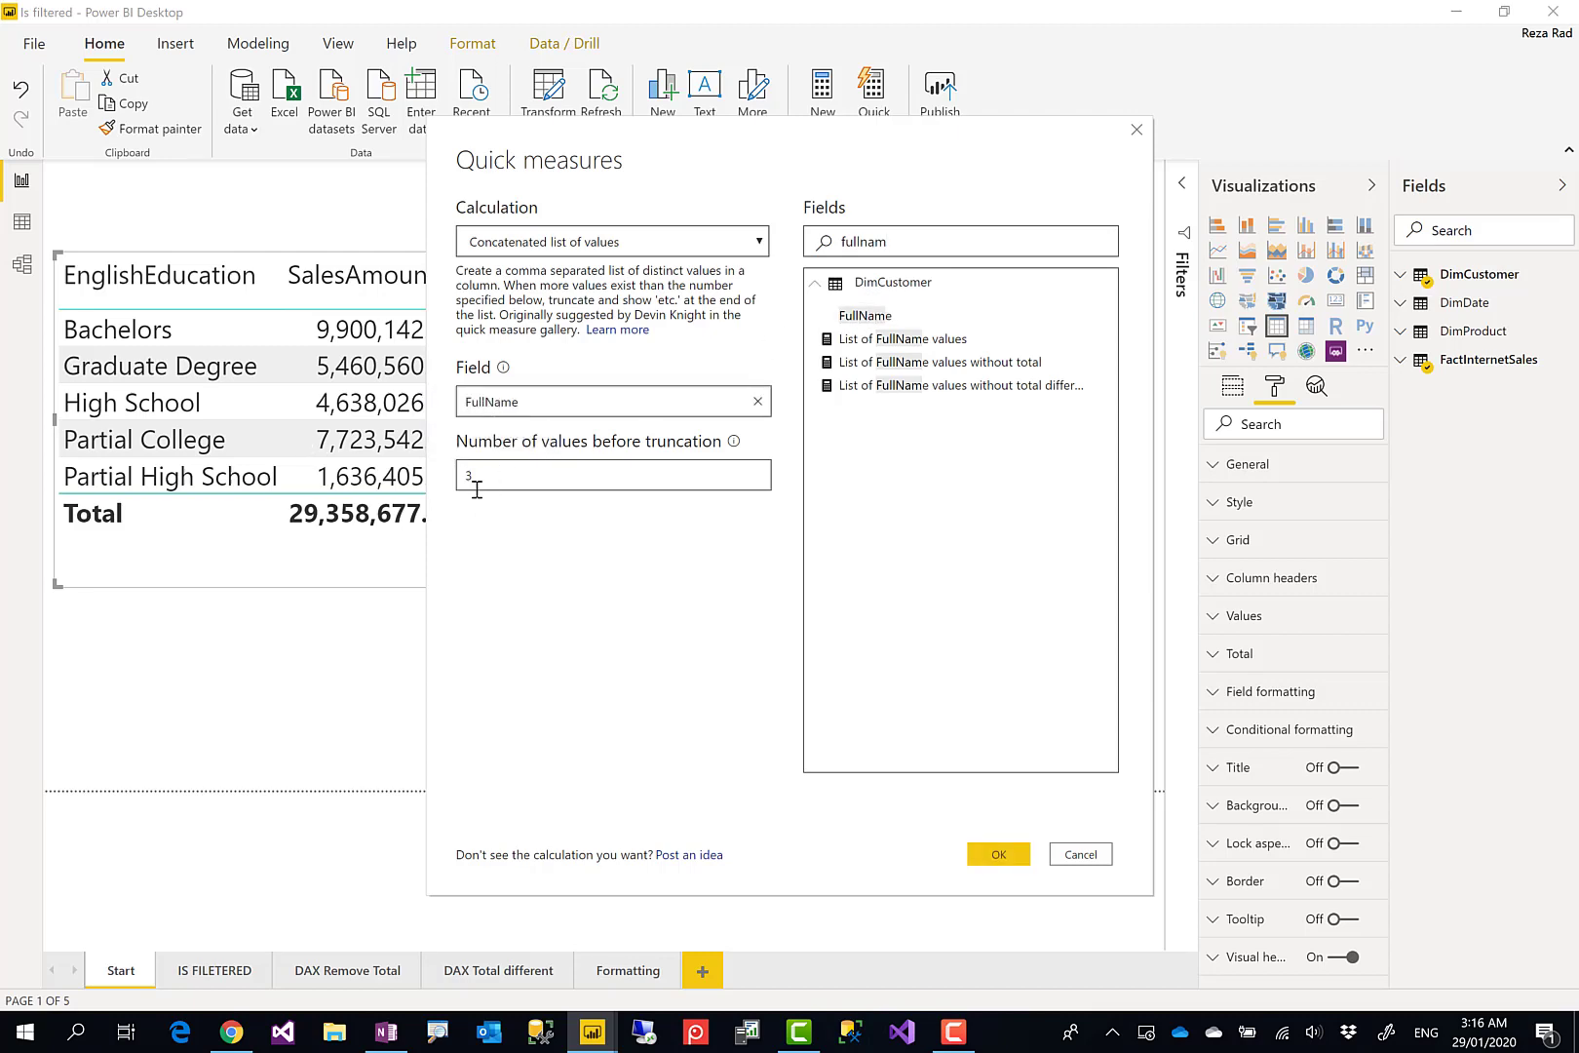
{"action": "left_click", "coordinate": [1005, 858]}
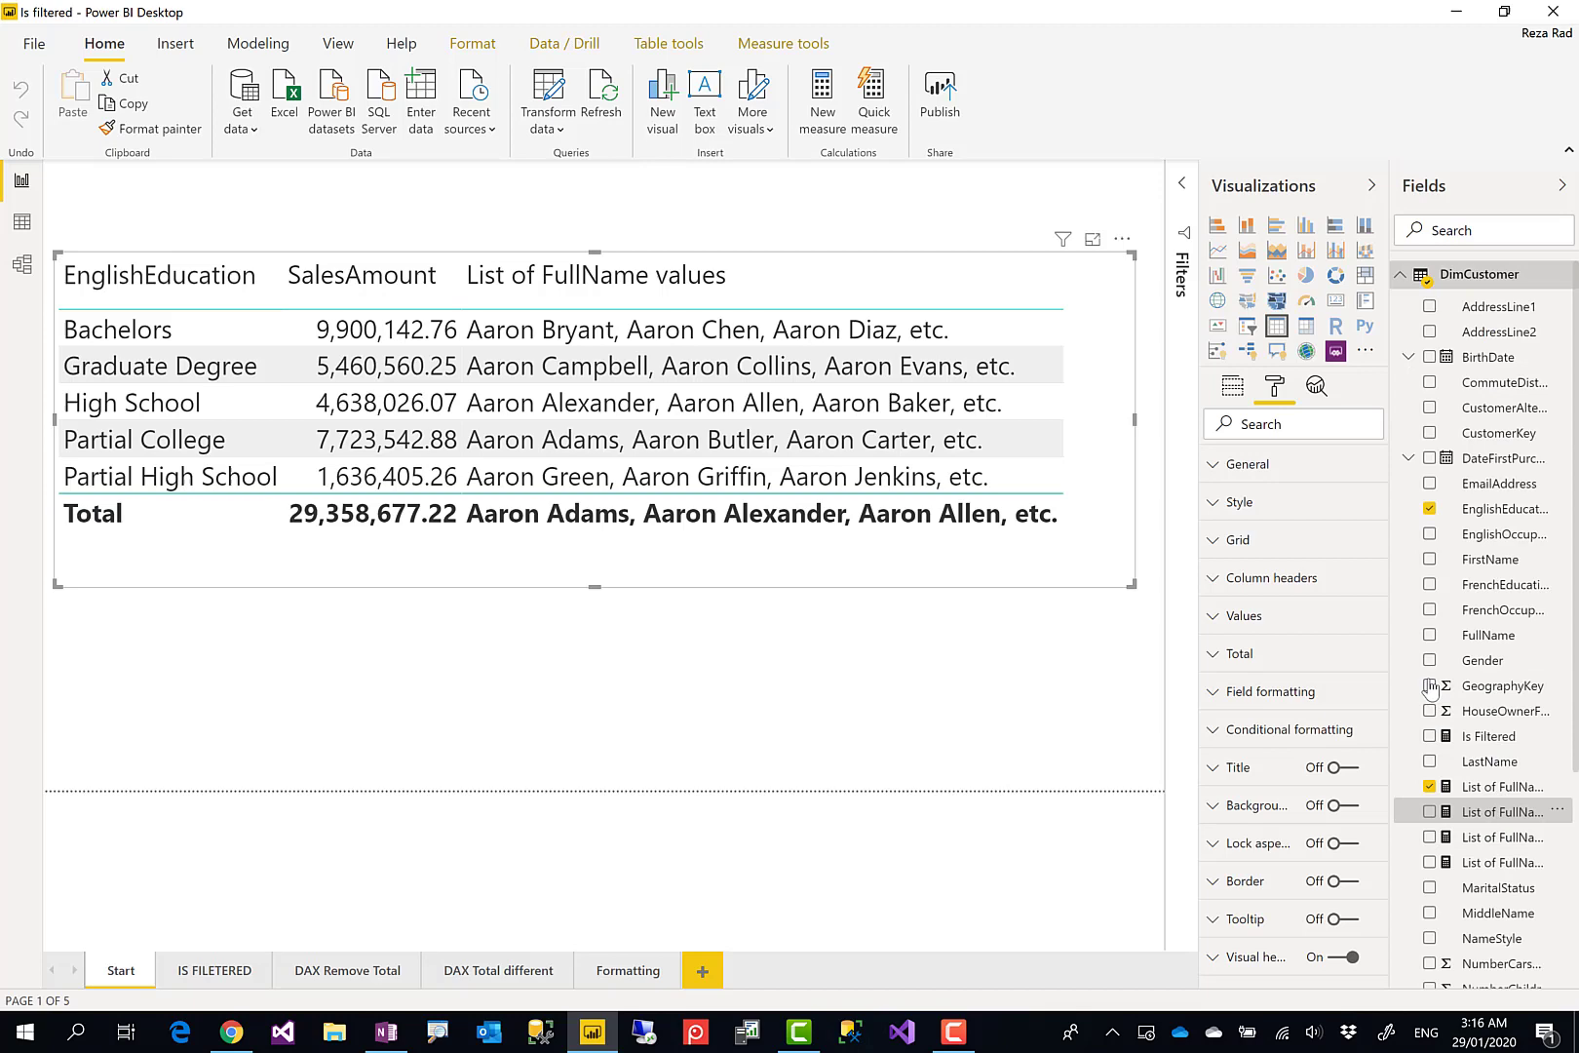
Step: Display the List of FullName values 2 DAX formula, expanding then collapsing the formula bar
{"action": "left_click", "coordinate": [1467, 837]}
{"action": "left_click", "coordinate": [1481, 814]}
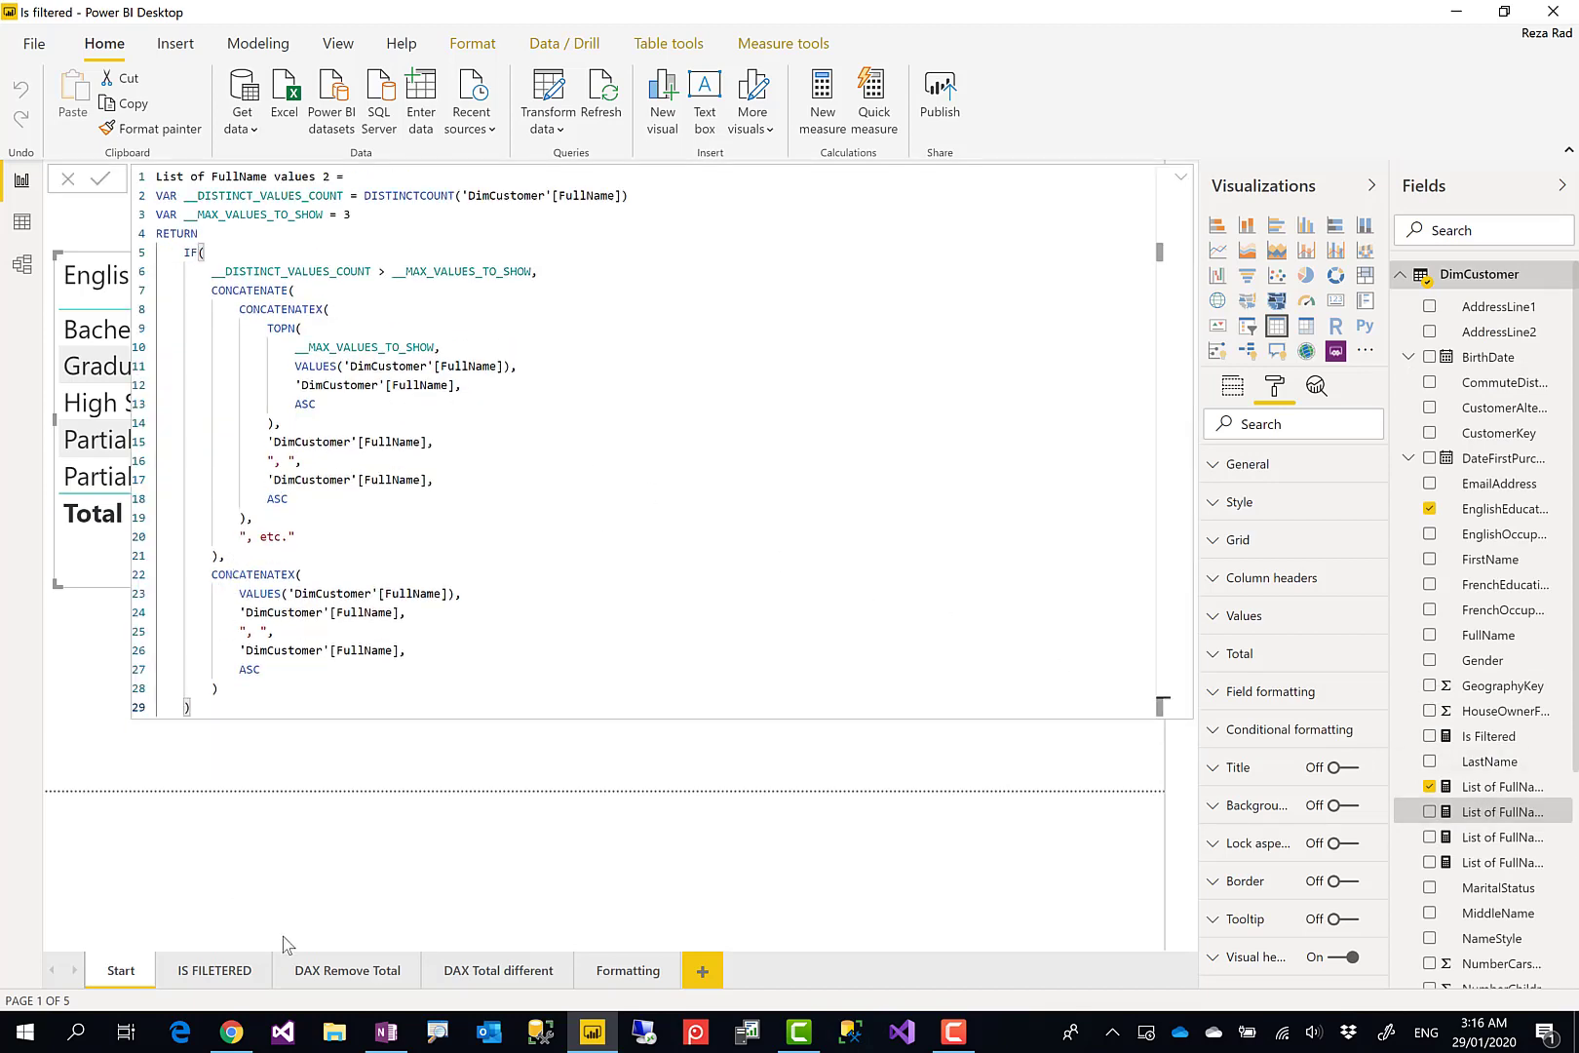
{"action": "left_click", "coordinate": [437, 1033]}
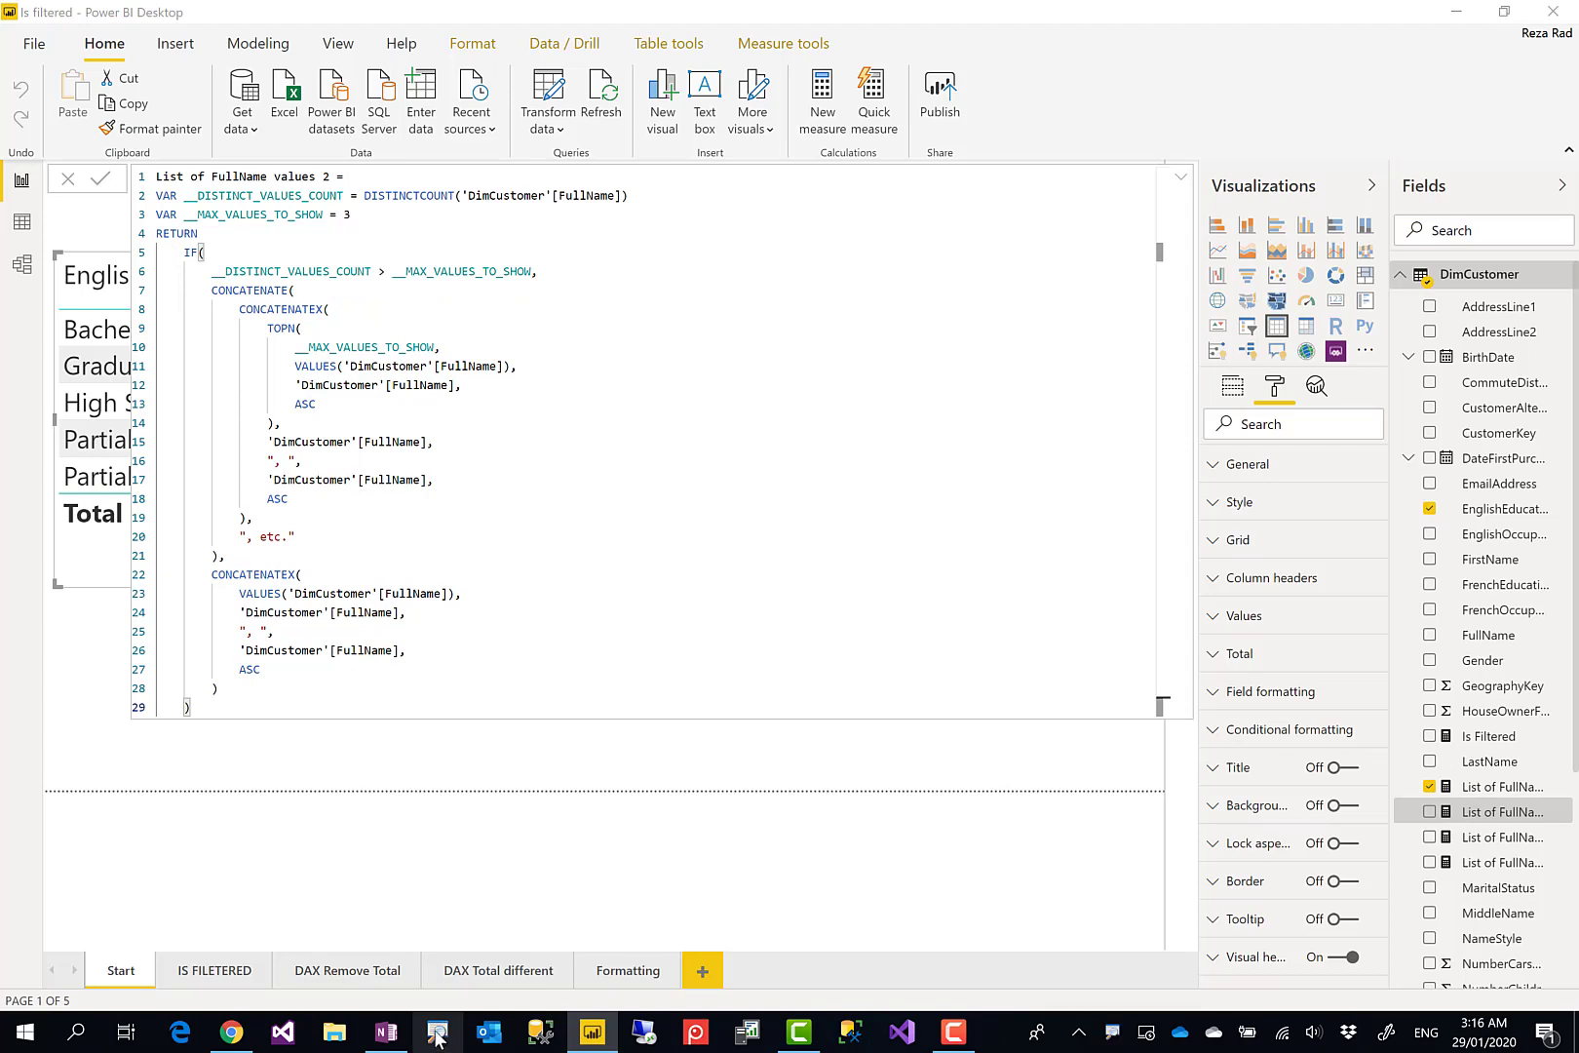
{"action": "left_click", "coordinate": [858, 710]}
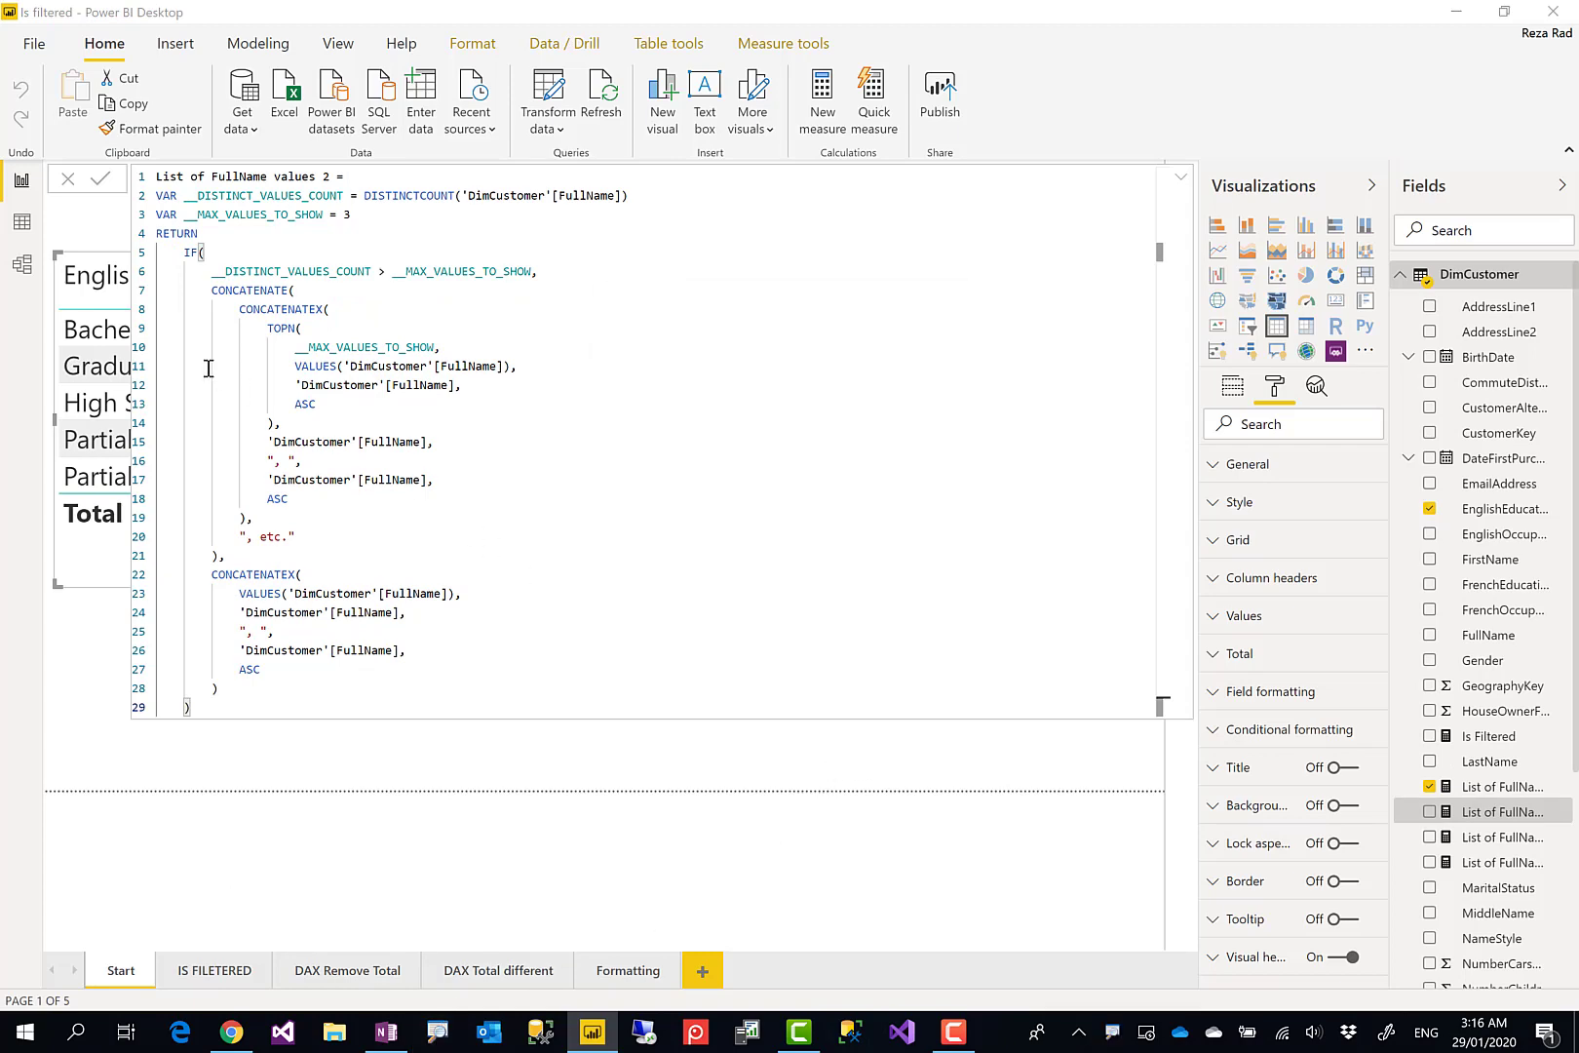
{"action": "key", "text": "ctrl+1"}
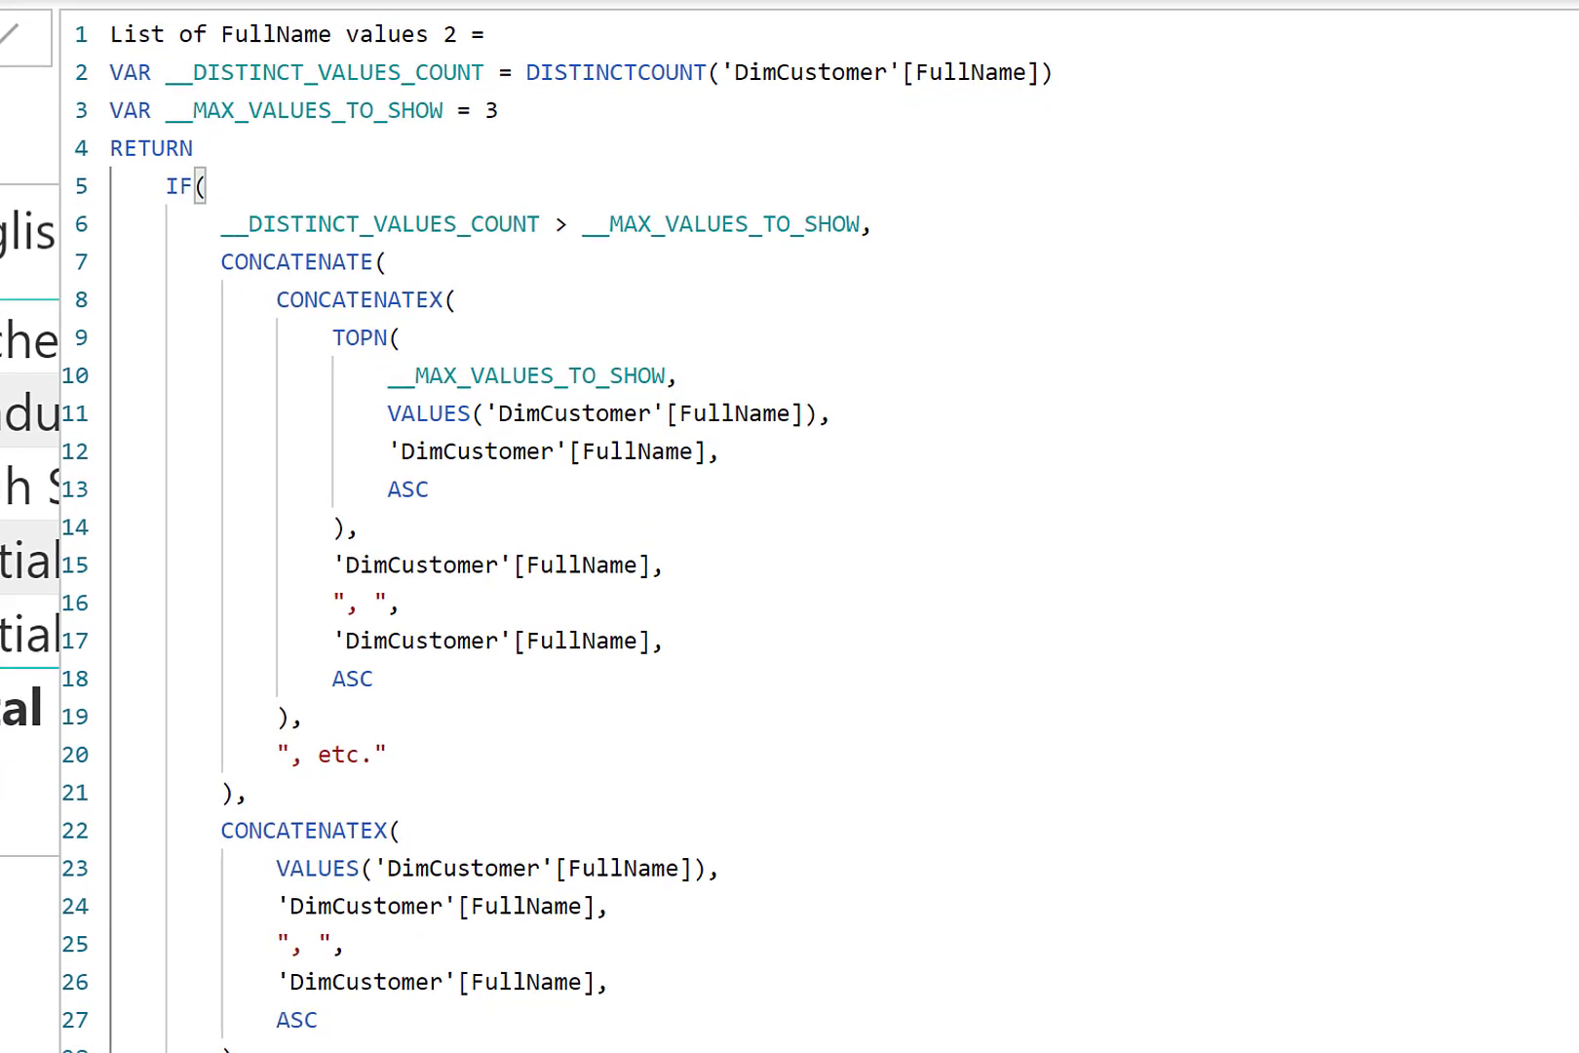
{"action": "key", "text": "Escape"}
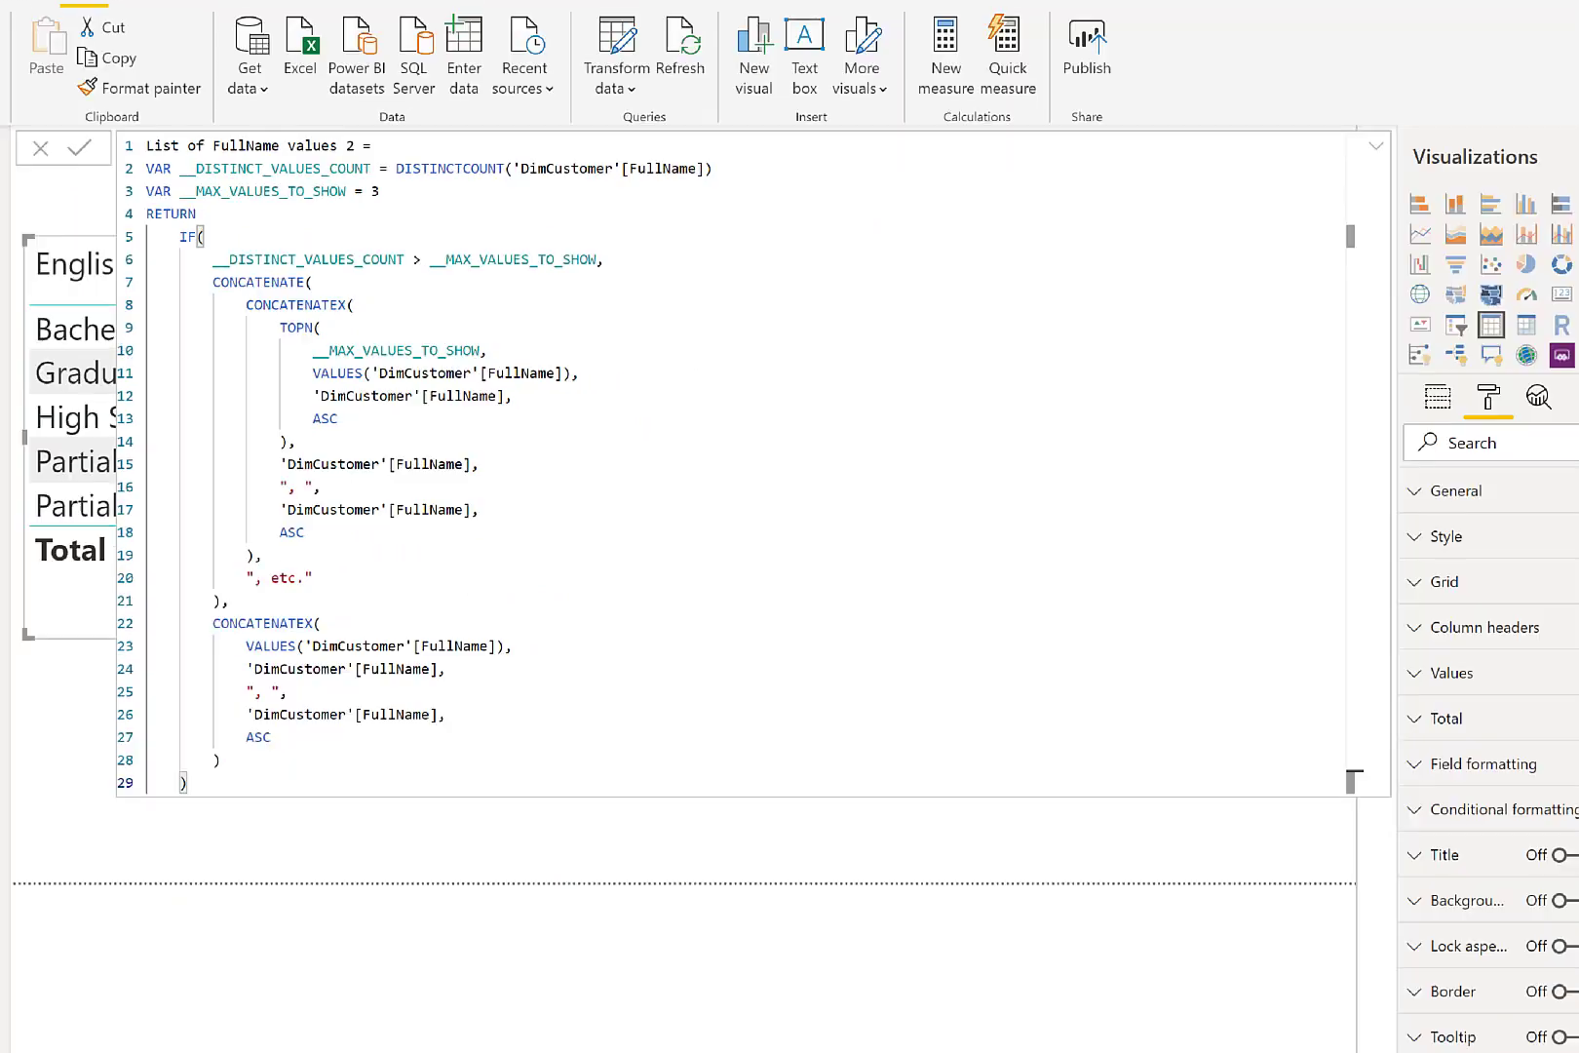
{"action": "left_click", "coordinate": [1180, 177]}
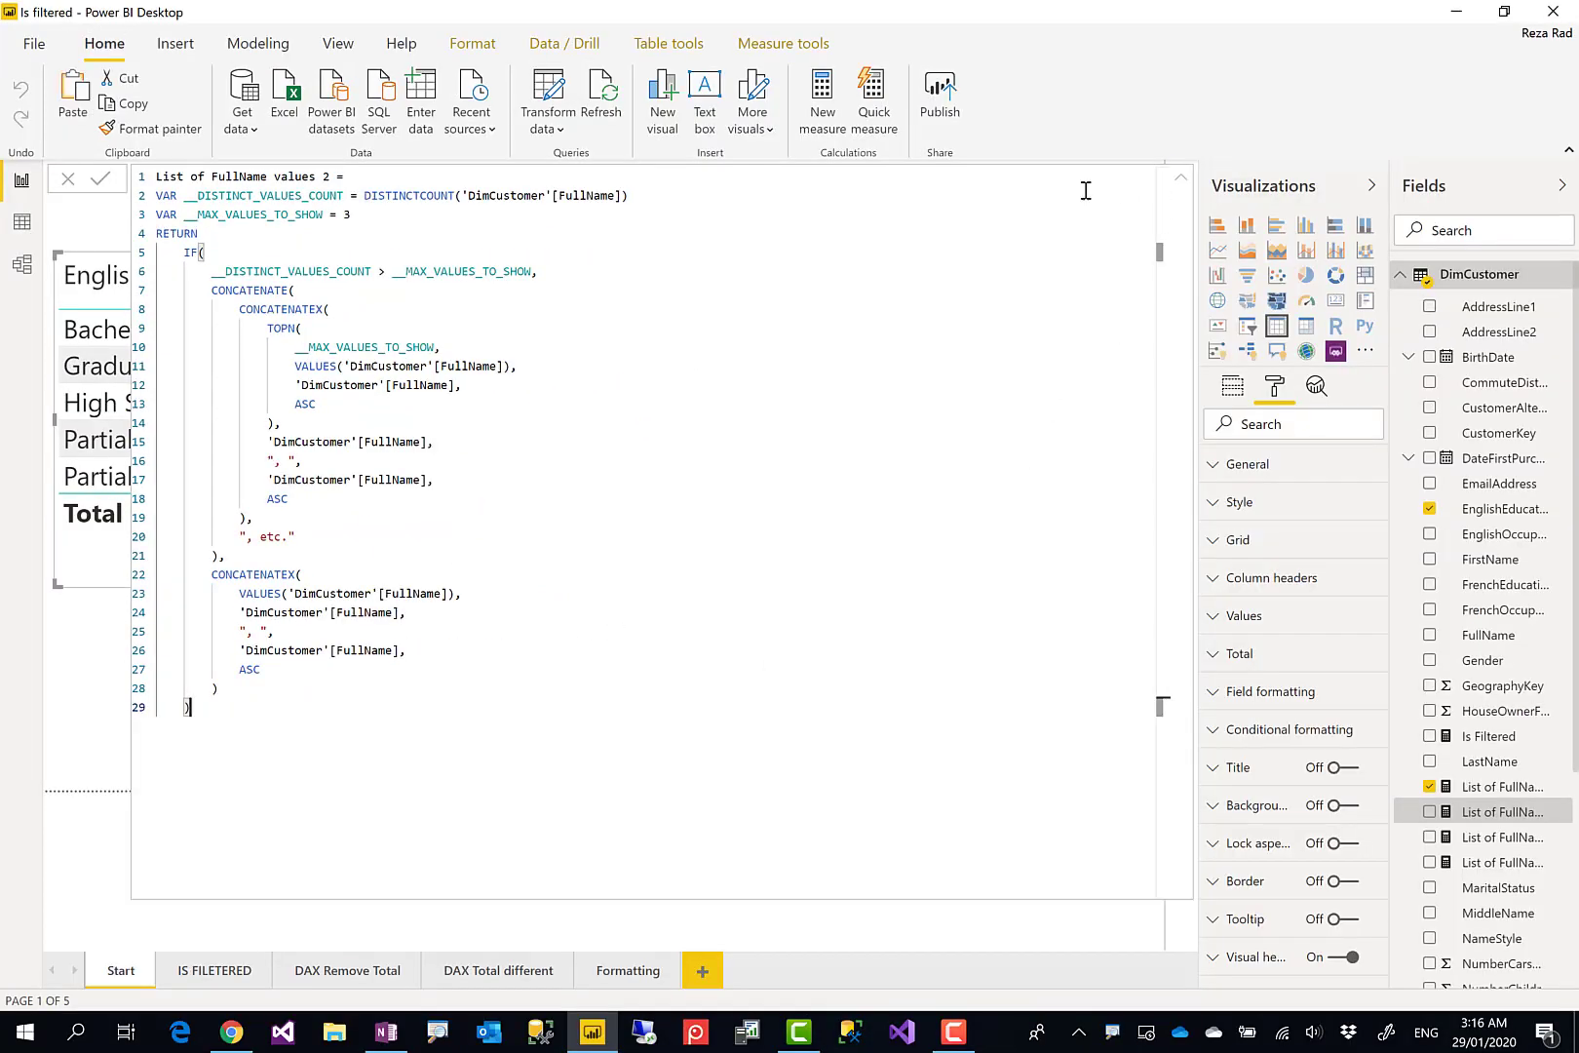
{"action": "left_click", "coordinate": [1182, 183]}
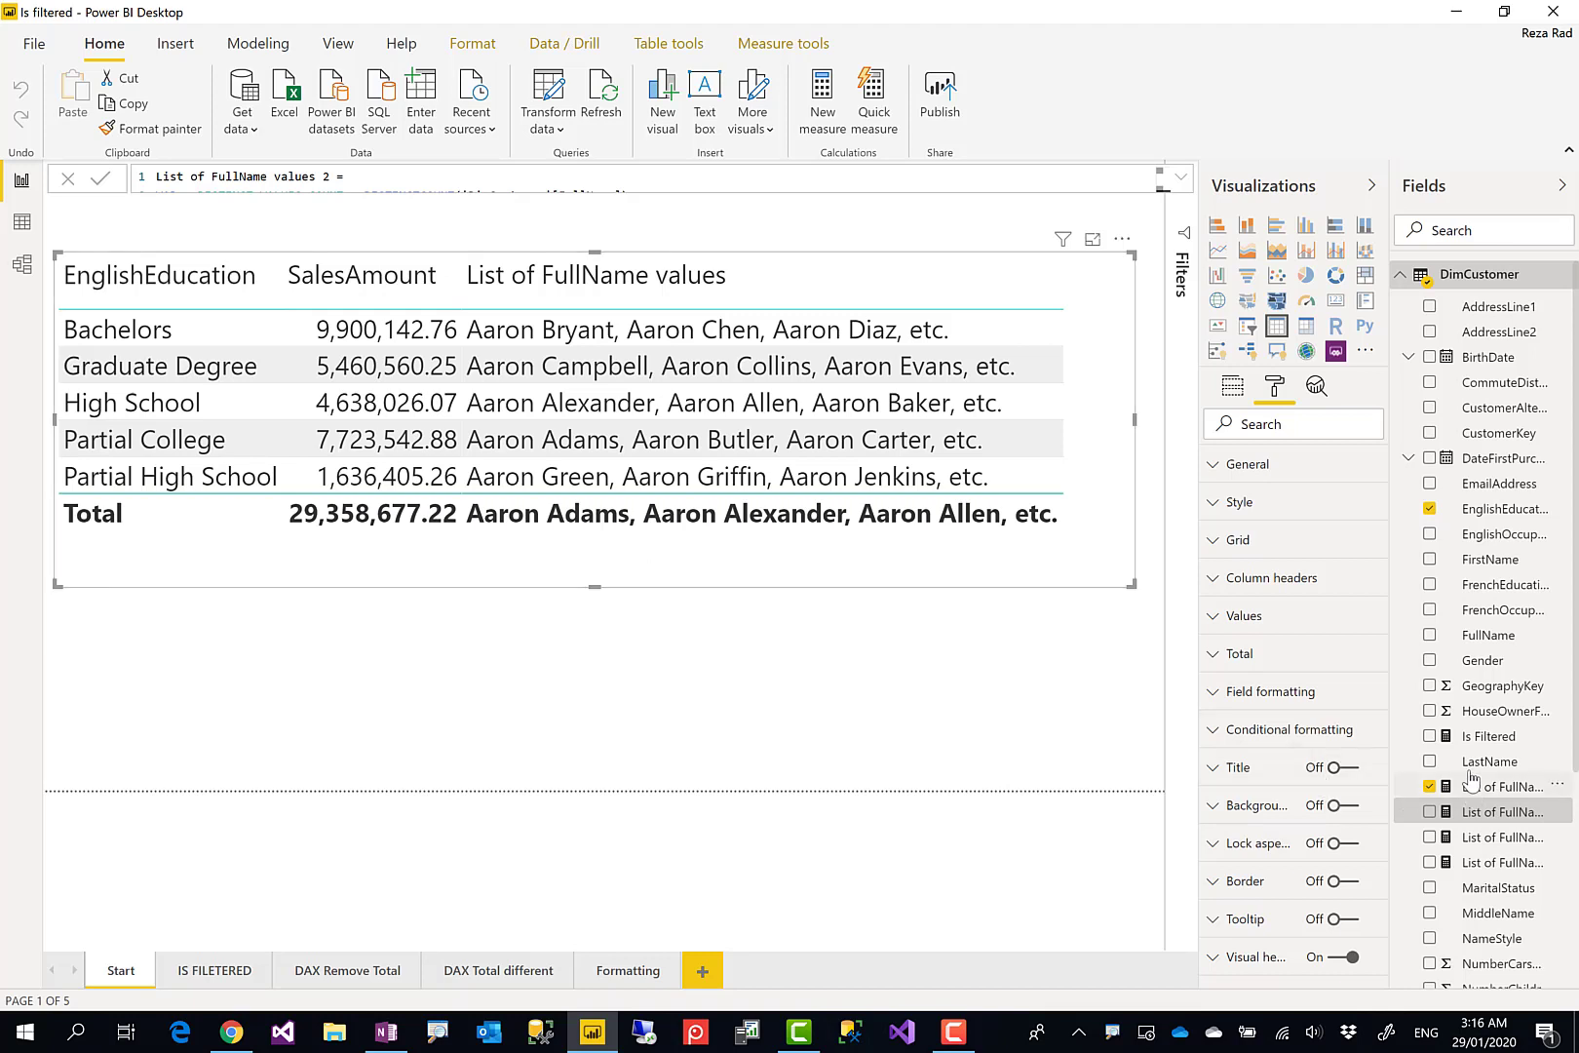
Step: Open the Is Filtered measure's formula, ISFILTERED(DimCustomer[EnglishEducation])
{"action": "left_click", "coordinate": [1485, 739]}
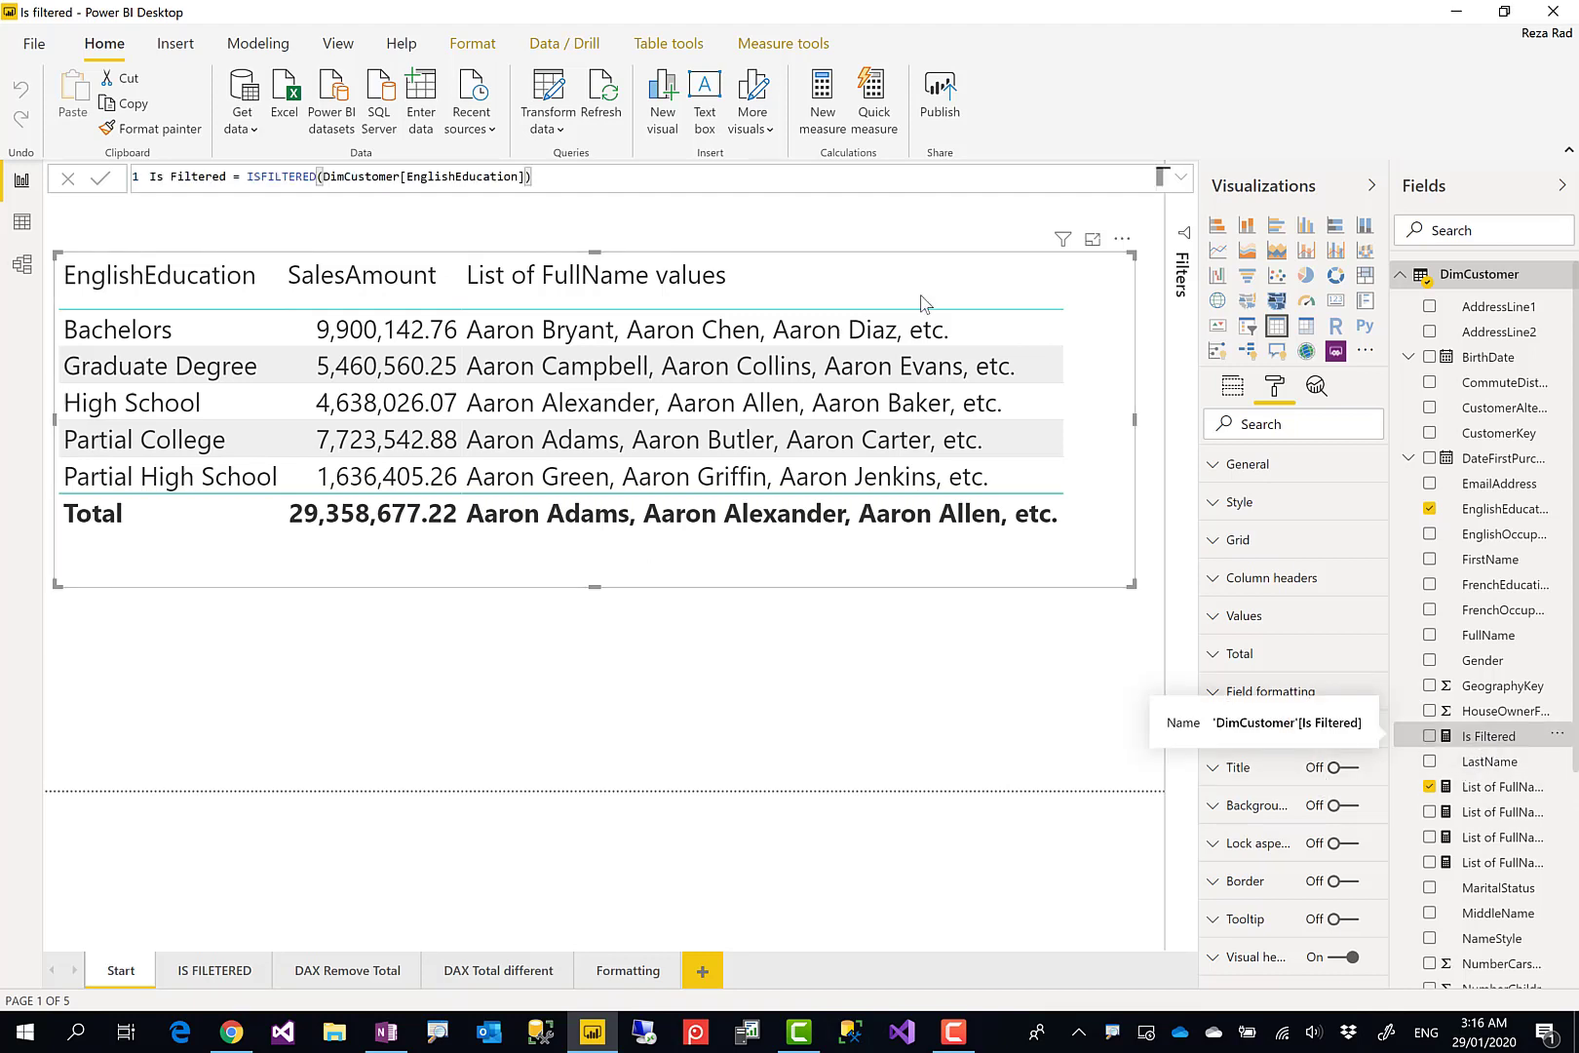
{"action": "left_click", "coordinate": [665, 178]}
{"action": "scroll", "coordinate": [665, 178], "scroll_direction": "up", "scroll_amount": 2}
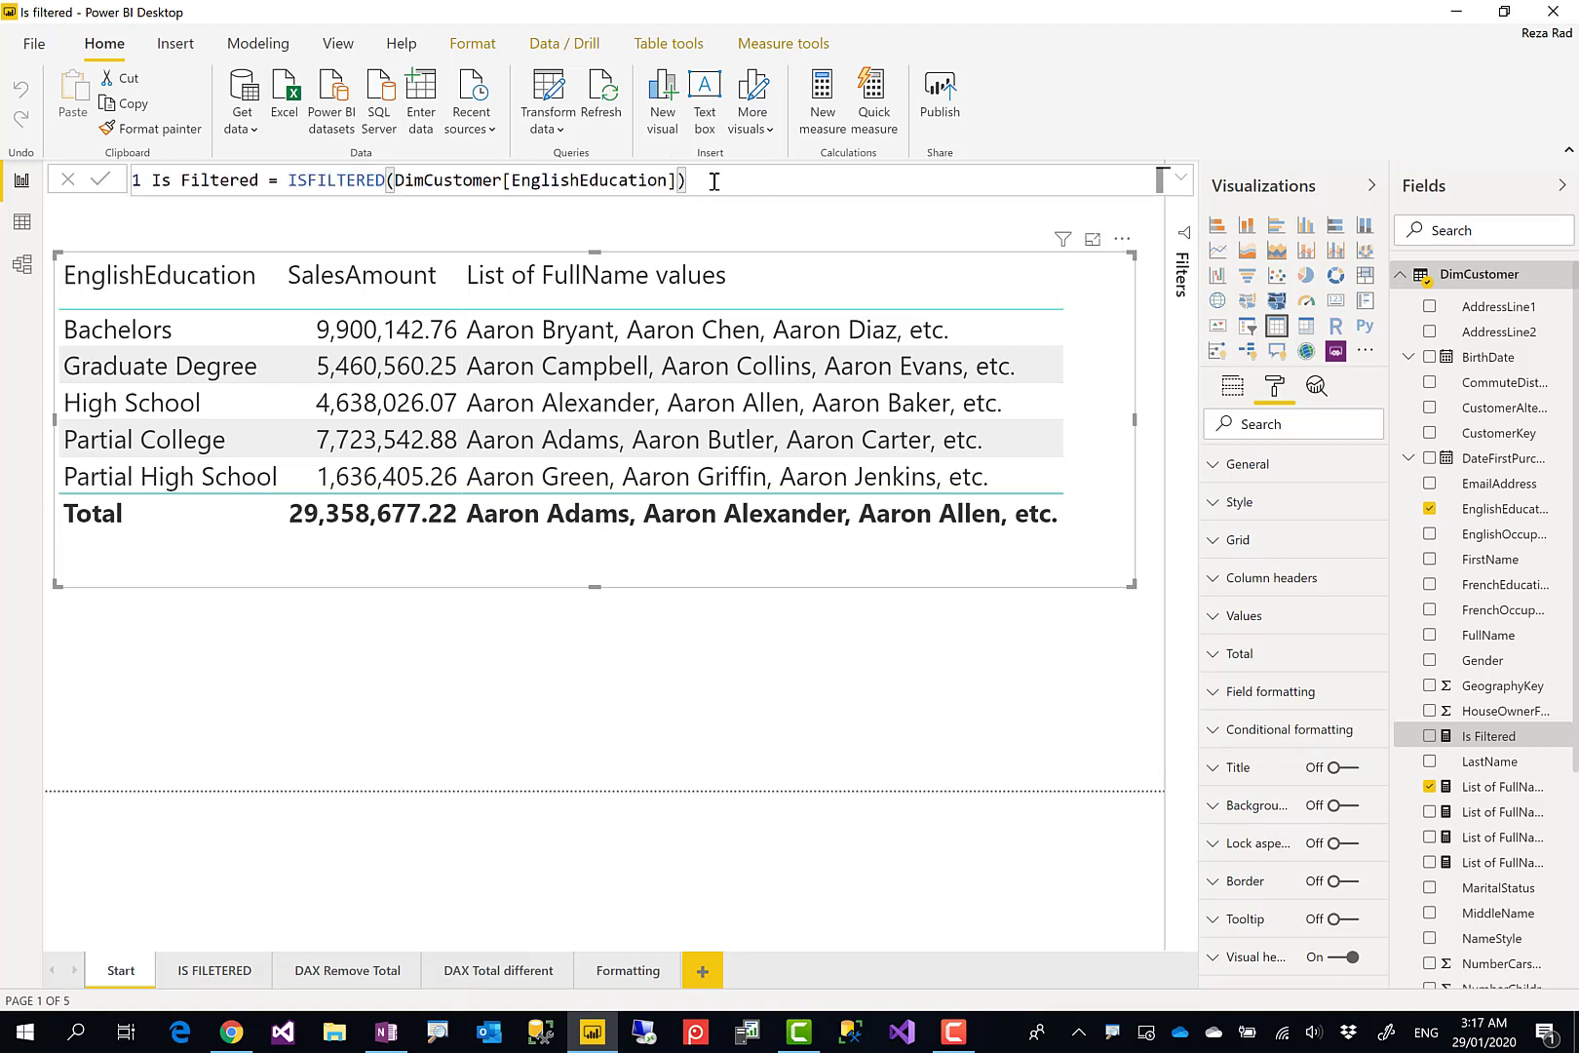
{"action": "scroll", "coordinate": [714, 182], "scroll_direction": "up", "scroll_amount": 2}
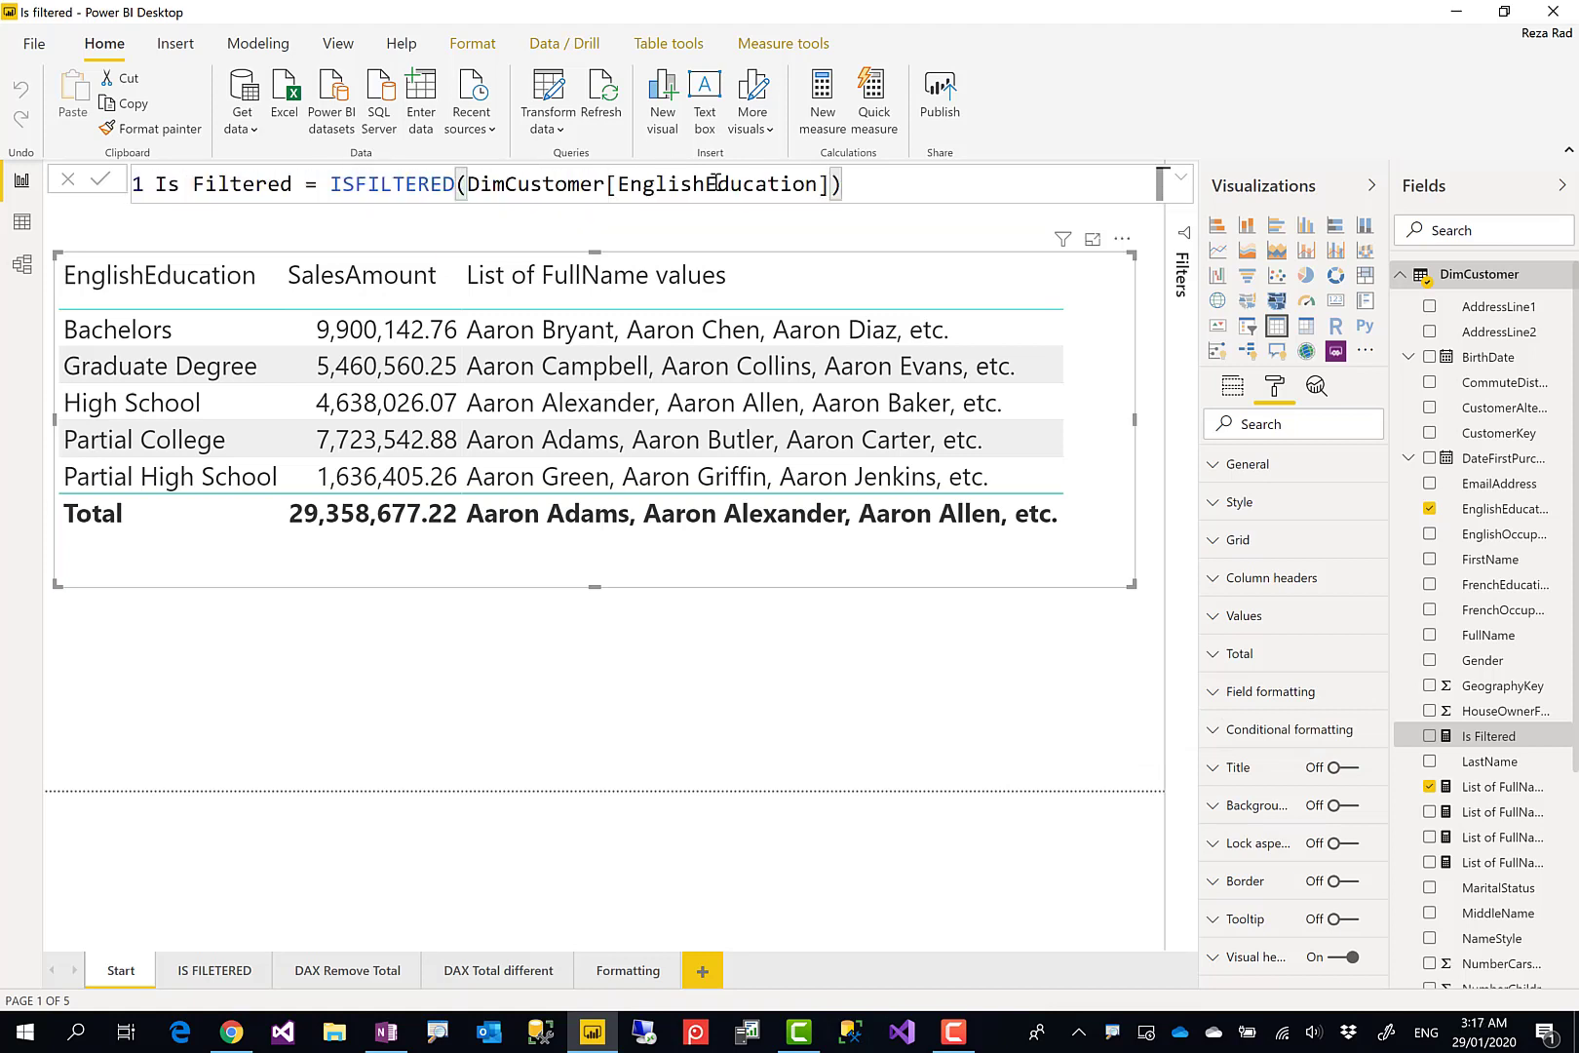
Step: Walk through the ISFILTERED function and highlight its DimCustomer[EnglishEducation] column argument
{"action": "left_click", "coordinate": [334, 183]}
{"action": "left_click", "coordinate": [466, 185]}
{"action": "left_click", "coordinate": [498, 190]}
{"action": "left_click", "coordinate": [466, 185]}
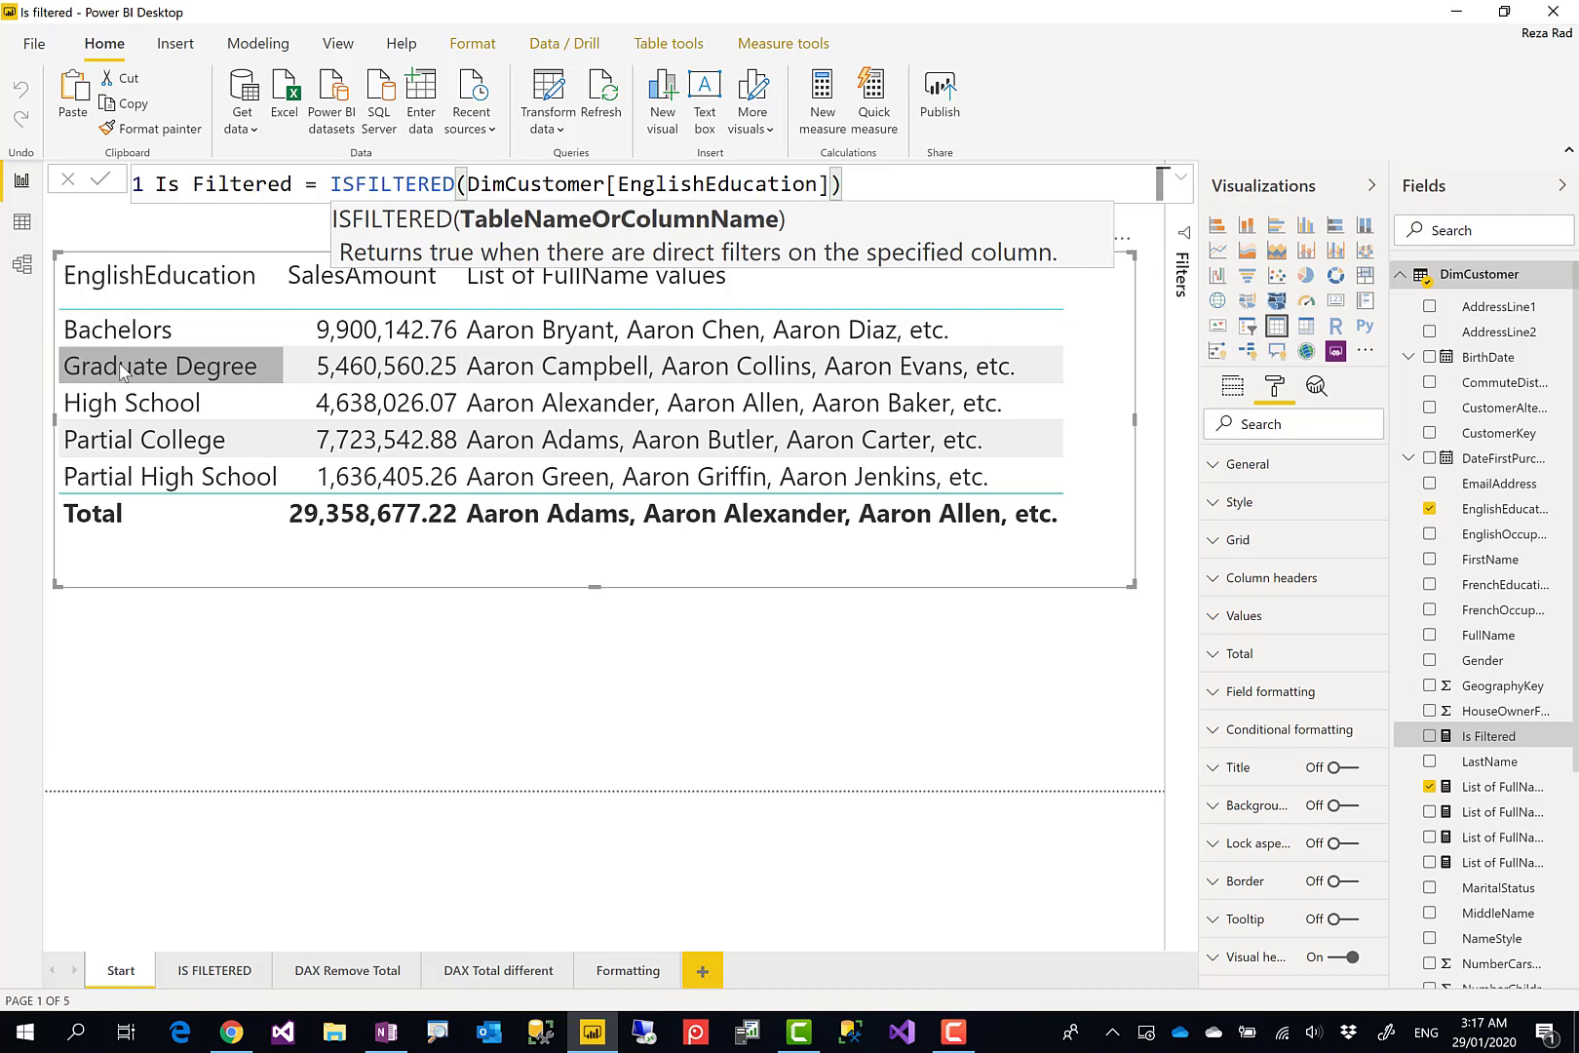
{"action": "left_click_drag", "start_coordinate": [469, 183], "coordinate": [832, 183]}
{"action": "left_click", "coordinate": [844, 183]}
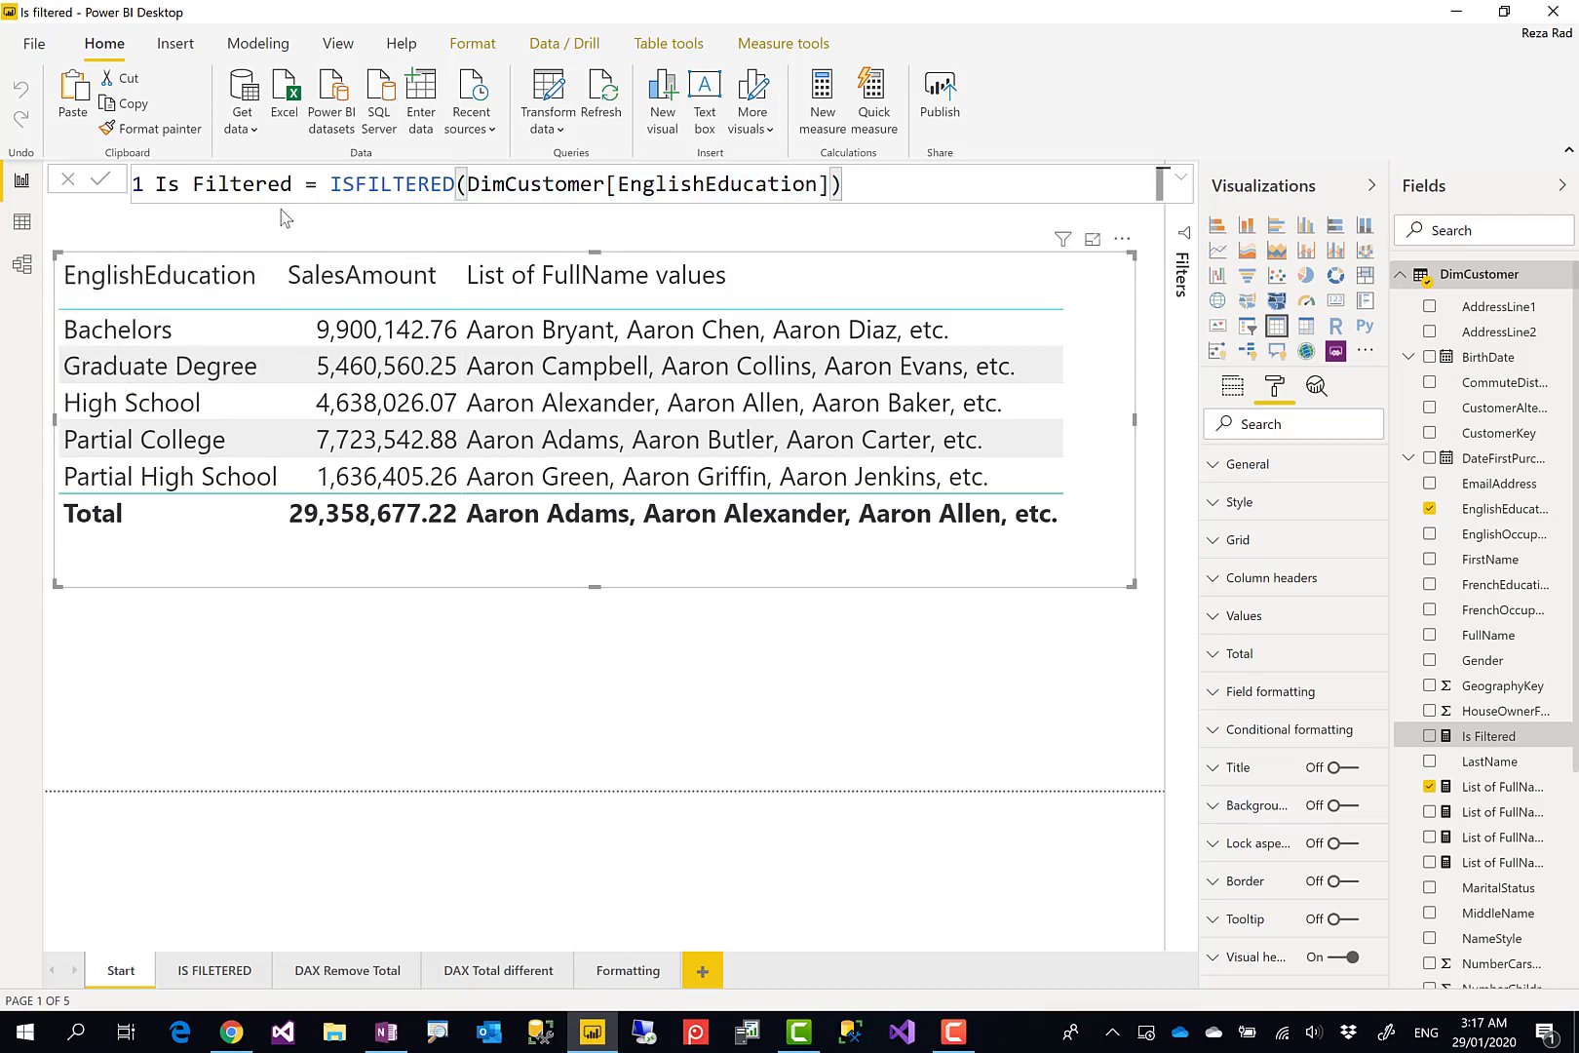
{"action": "left_click_drag", "start_coordinate": [471, 183], "coordinate": [830, 183]}
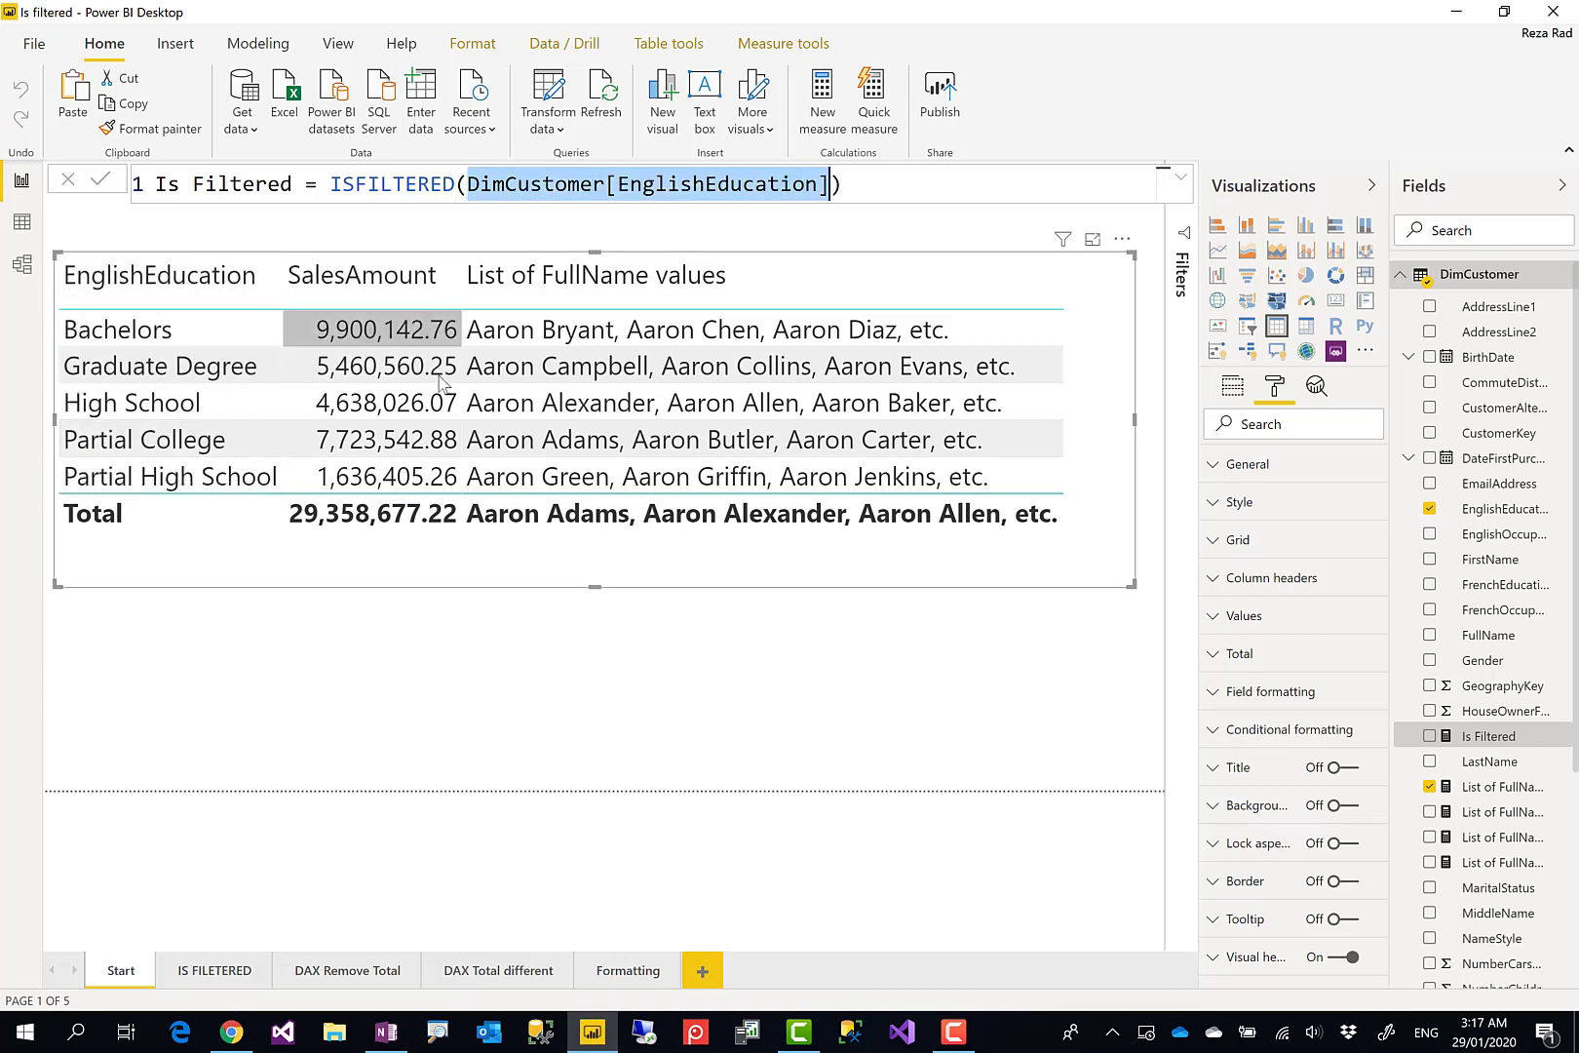
Step: Switch to the IS FILETERED page, where Is Filtered is True per education row and False on Total
{"action": "left_click", "coordinate": [216, 973]}
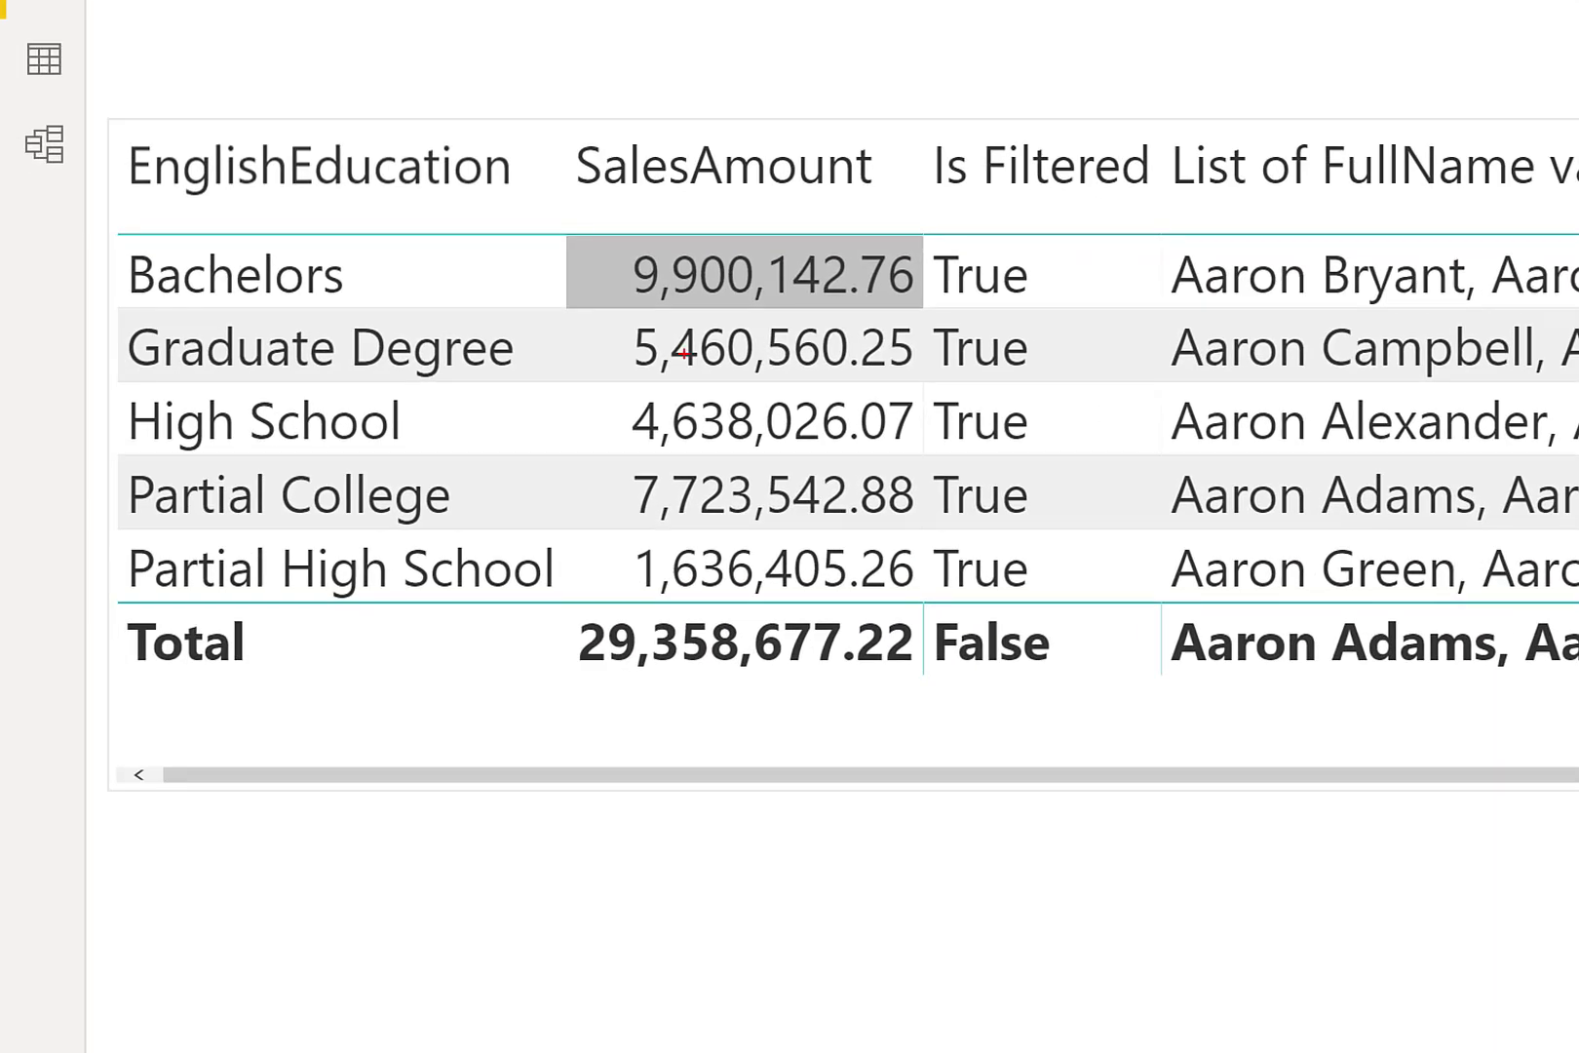
{"action": "mouse_move", "coordinate": [922, 101]}
{"action": "left_mouse_down"}
{"action": "mouse_move", "coordinate": [991, 599]}
{"action": "mouse_move", "coordinate": [1143, 795]}
{"action": "mouse_move", "coordinate": [1159, 767]}
{"action": "left_mouse_up"}
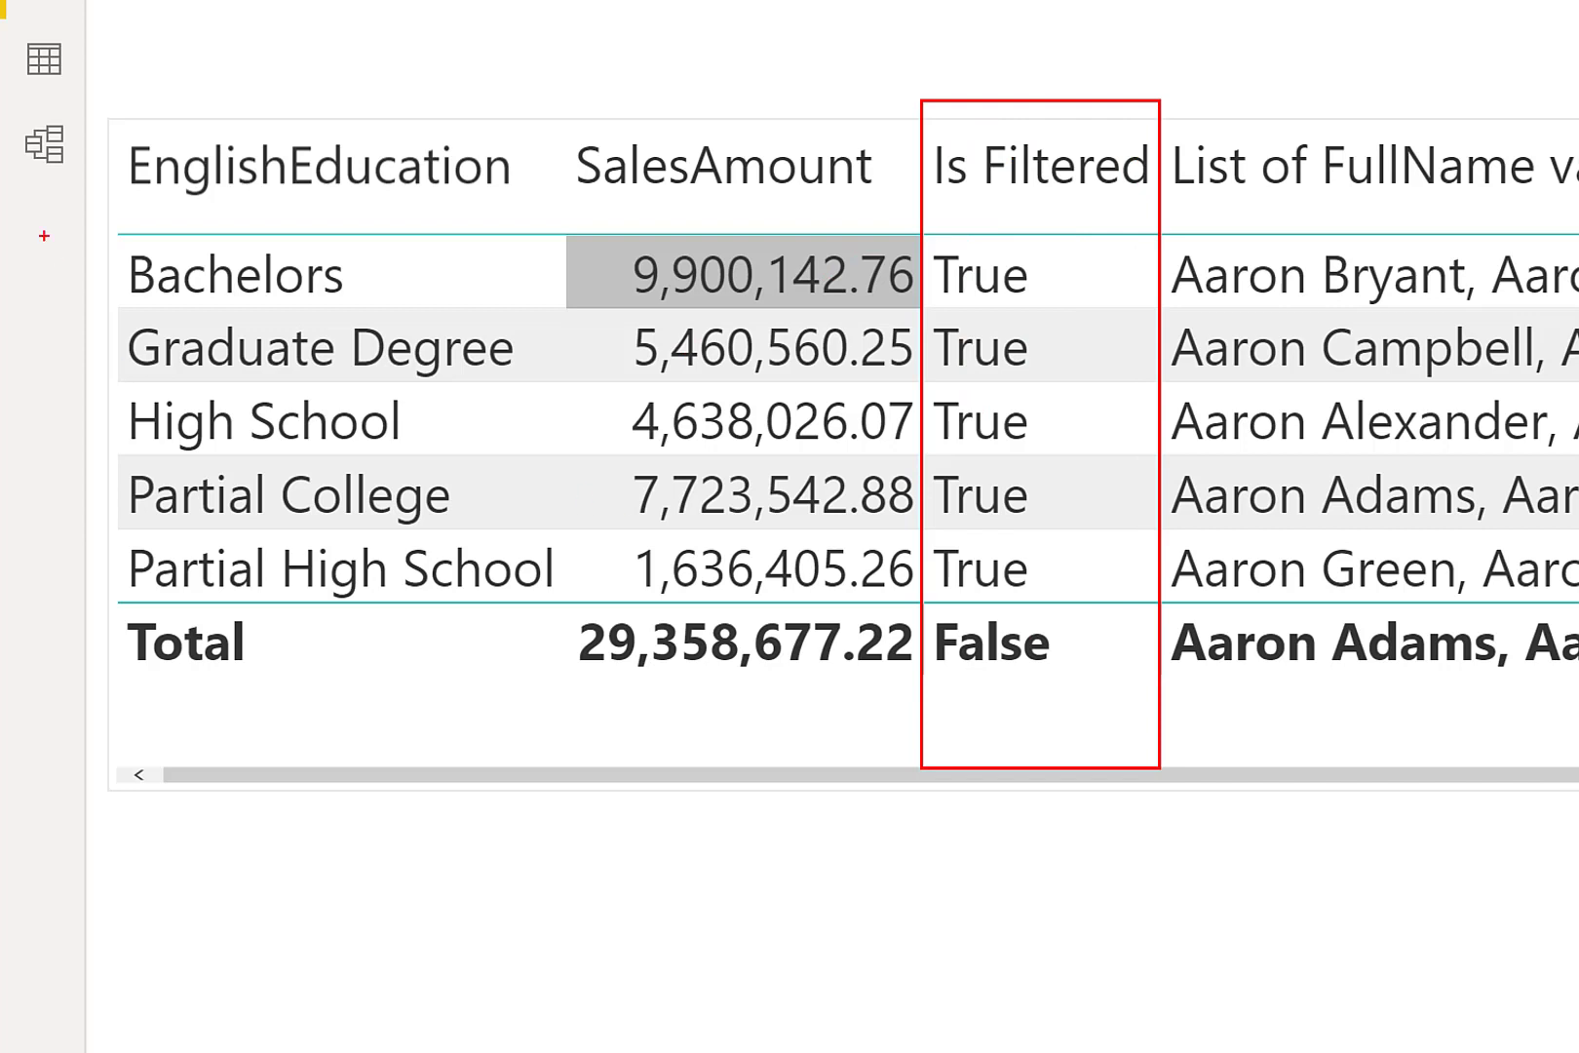
{"action": "mouse_move", "coordinate": [61, 231]}
{"action": "left_mouse_down"}
{"action": "mouse_move", "coordinate": [850, 515]}
{"action": "mouse_move", "coordinate": [1157, 607]}
{"action": "mouse_move", "coordinate": [1217, 591]}
{"action": "mouse_move", "coordinate": [1159, 625]}
{"action": "mouse_move", "coordinate": [1165, 603]}
{"action": "left_mouse_up"}
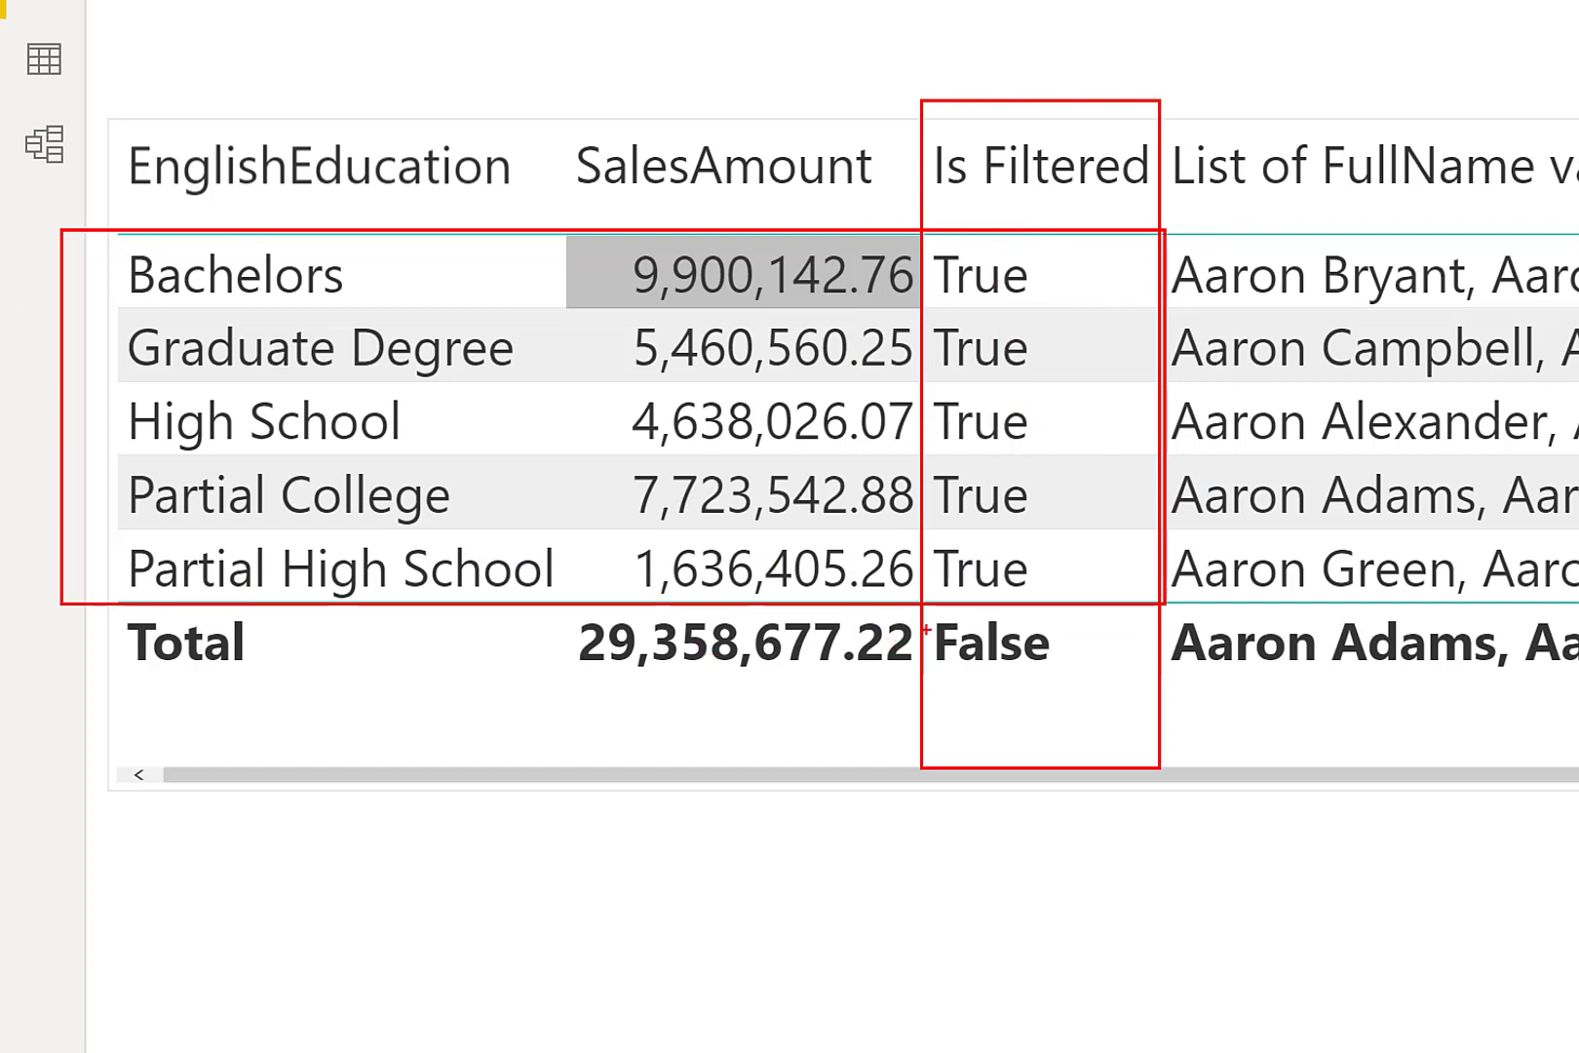
{"action": "mouse_move", "coordinate": [929, 611]}
{"action": "left_mouse_down"}
{"action": "mouse_move", "coordinate": [975, 680]}
{"action": "mouse_move", "coordinate": [1082, 714]}
{"action": "mouse_move", "coordinate": [1081, 681]}
{"action": "left_mouse_up"}
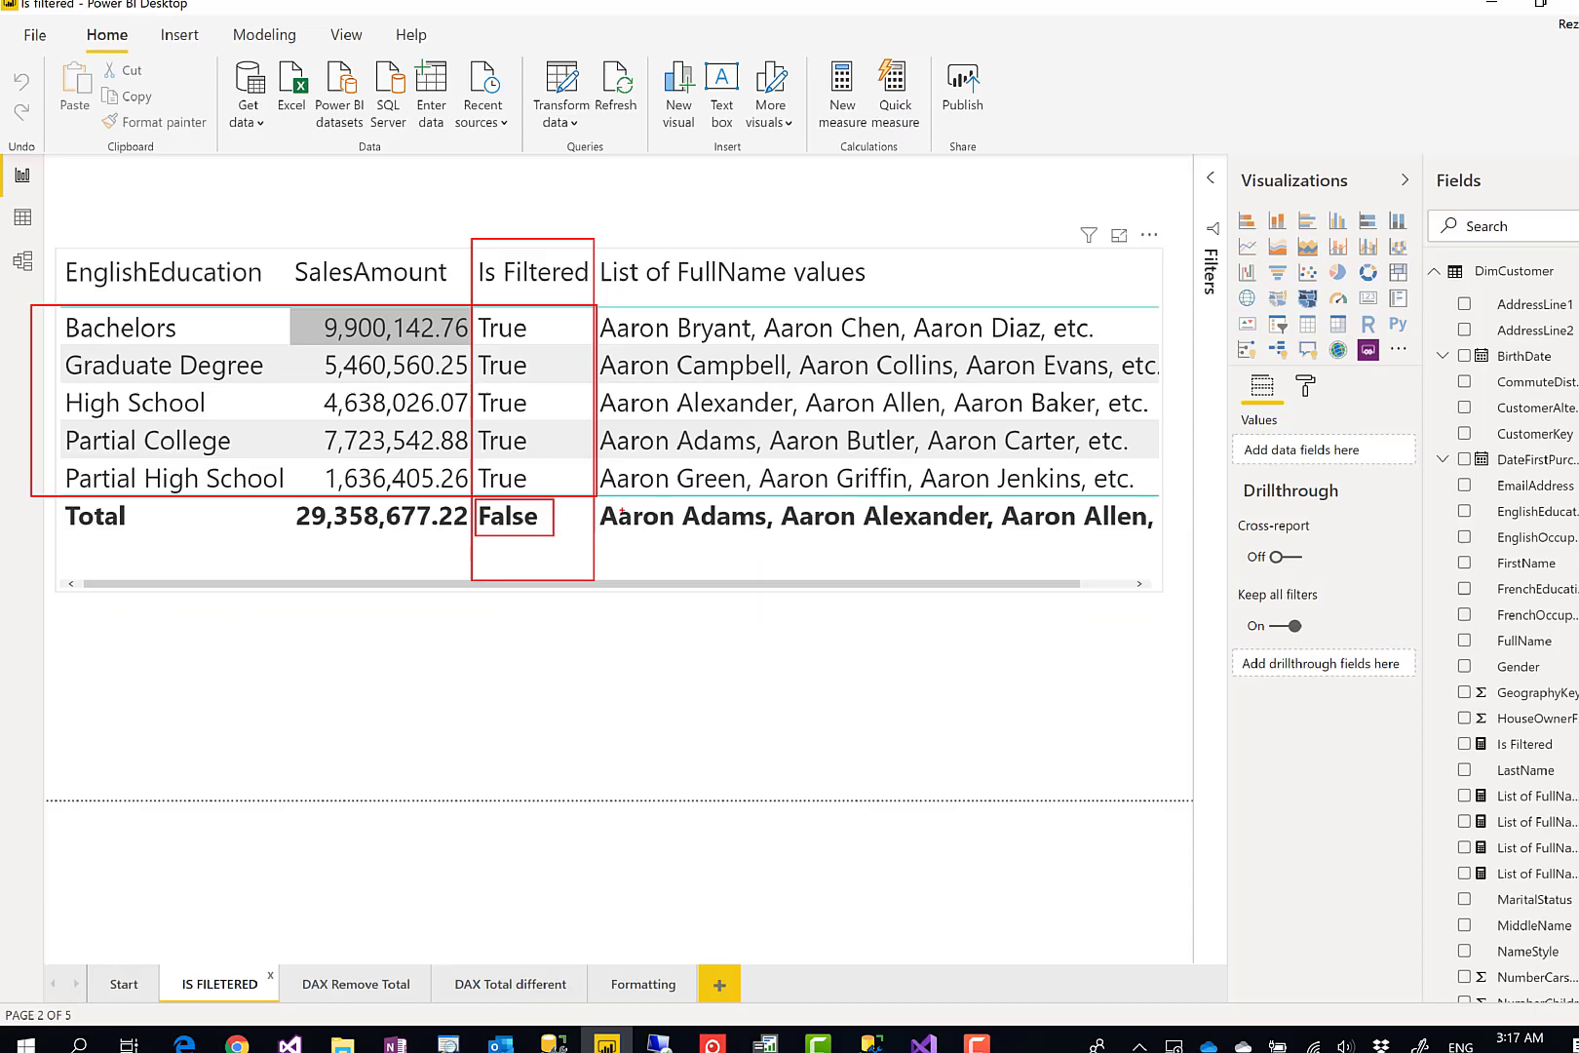
Step: Open the List of FullName values 2 formula and review its existing IF expression
{"action": "left_click", "coordinate": [523, 577]}
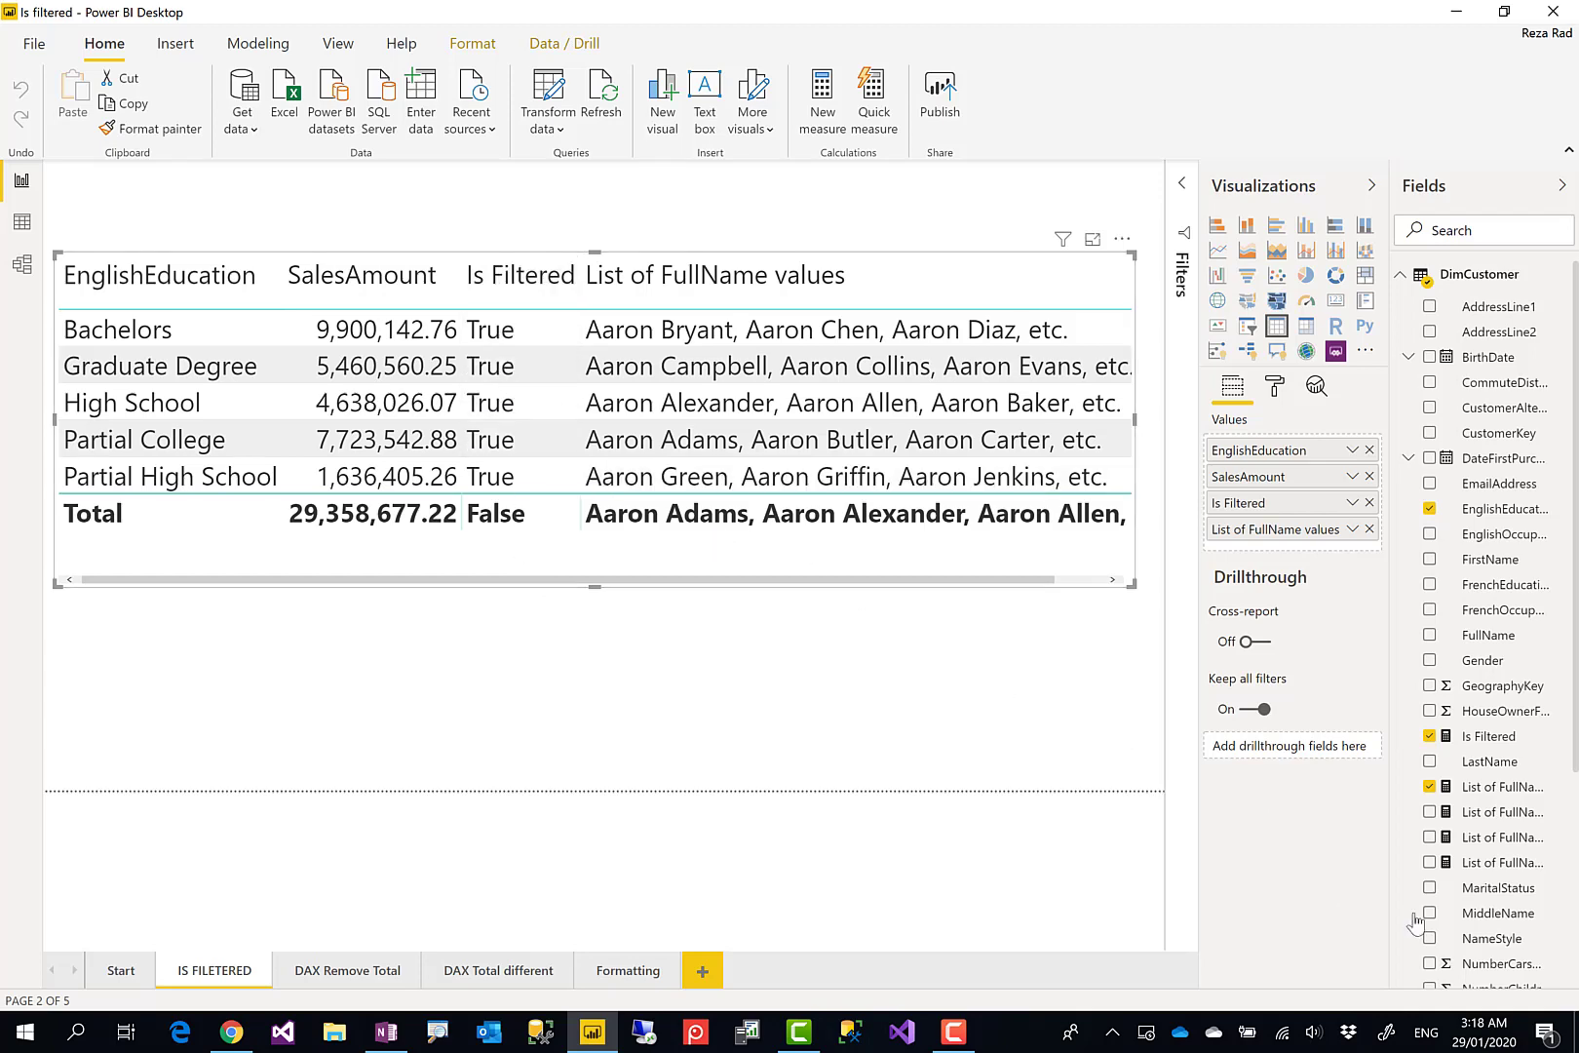
{"action": "left_click", "coordinate": [1501, 792]}
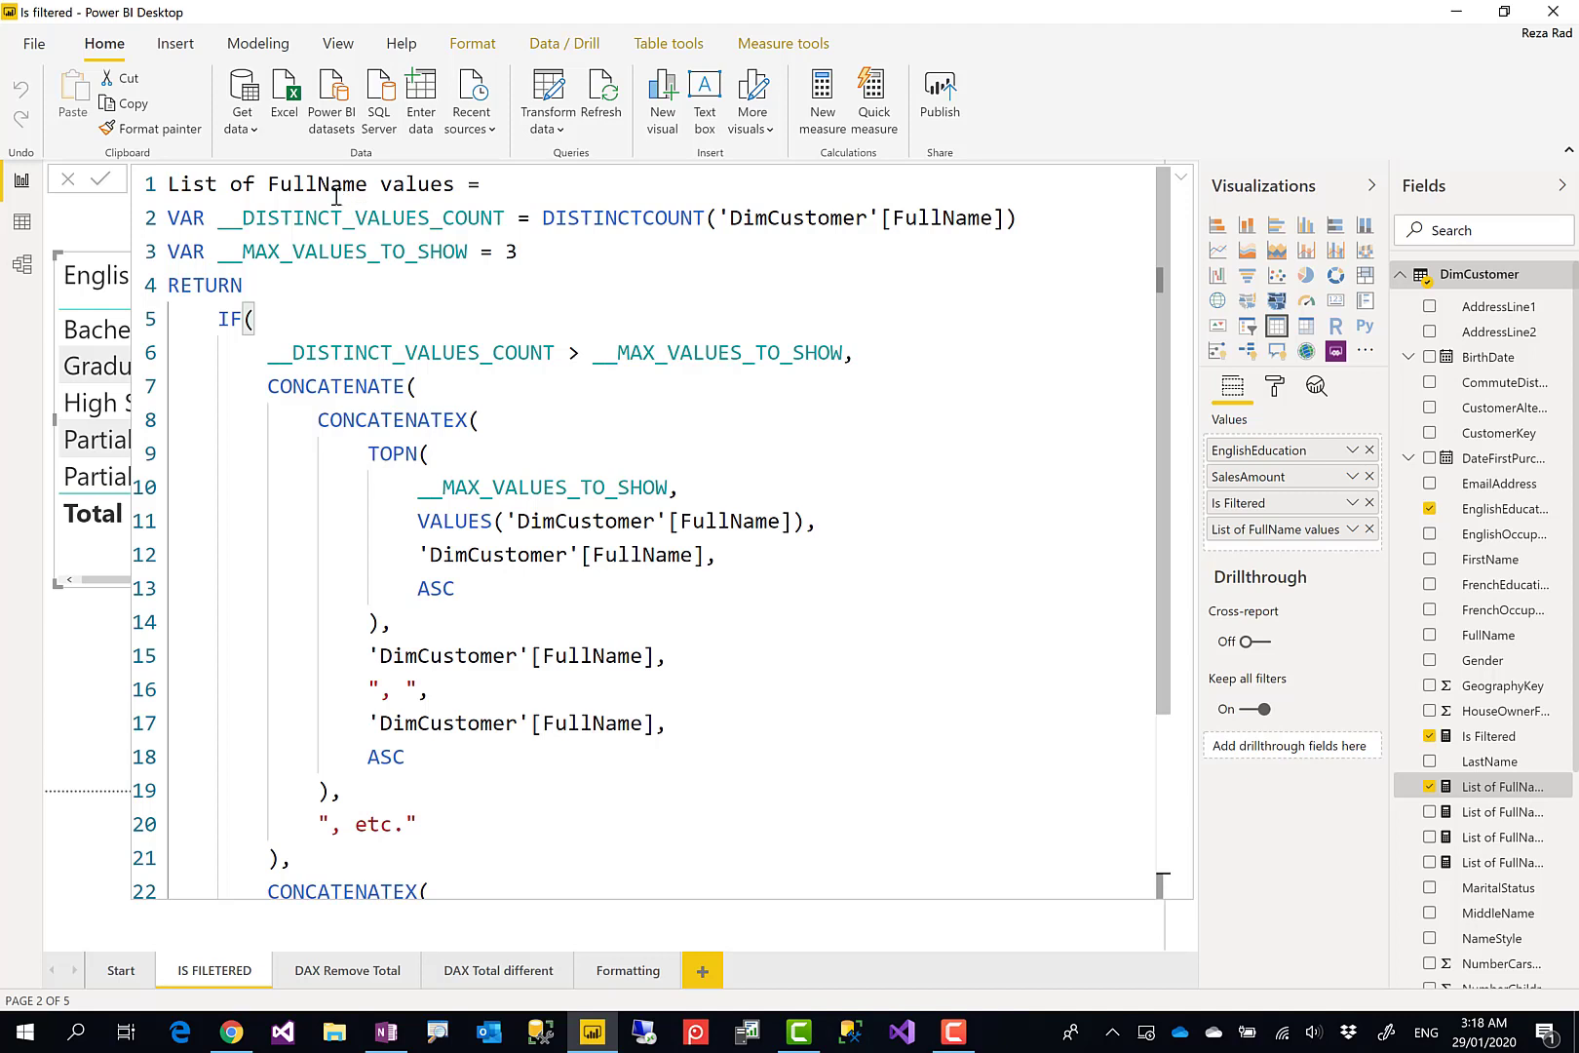
{"action": "left_click", "coordinate": [1495, 815]}
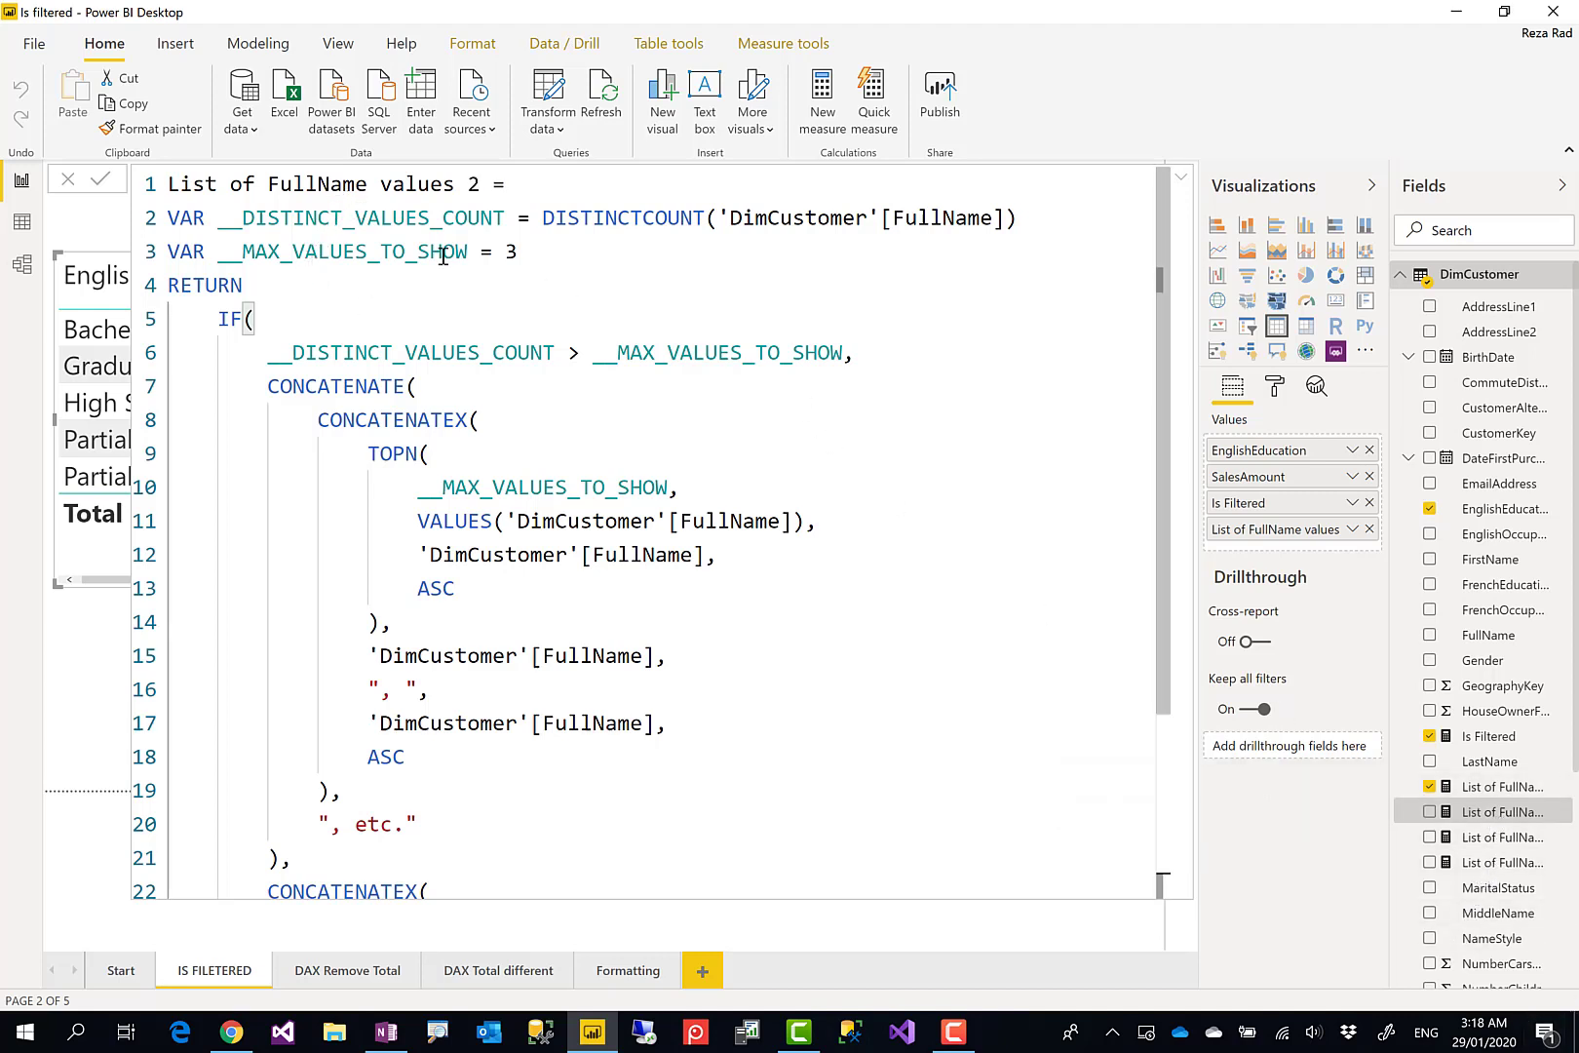
{"action": "scroll", "coordinate": [338, 349], "scroll_direction": "down", "scroll_amount": 3, "text": "ctrl"}
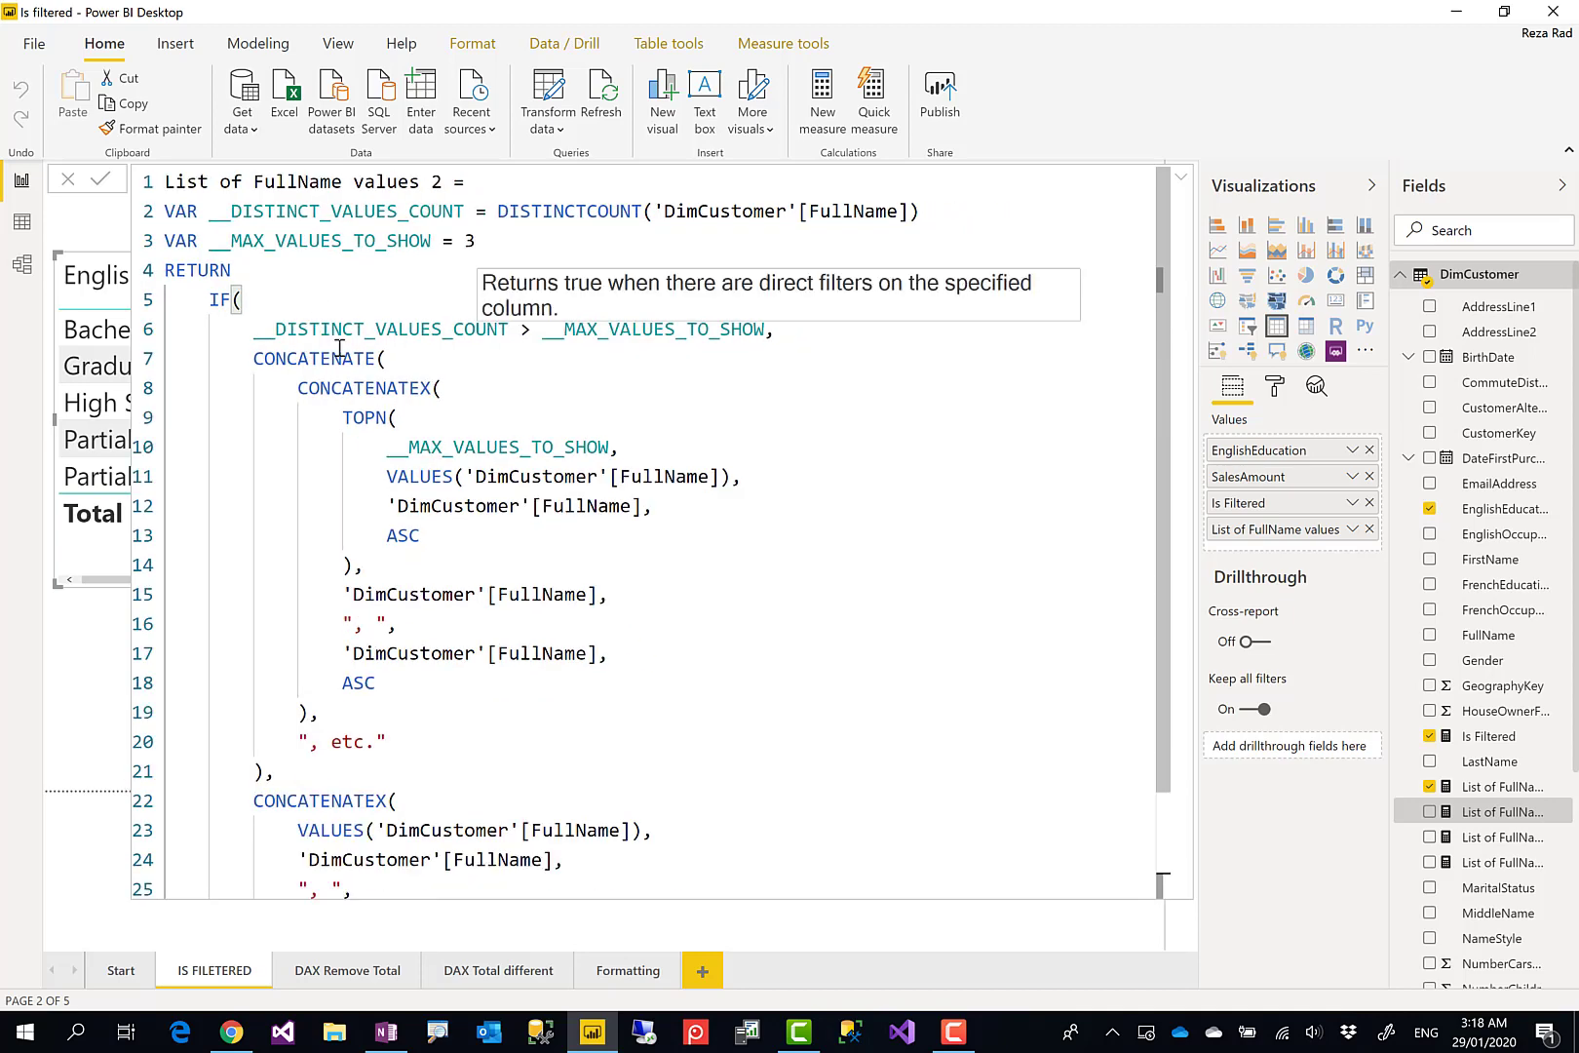
{"action": "scroll", "coordinate": [338, 349], "scroll_direction": "down", "scroll_amount": 2, "text": "ctrl"}
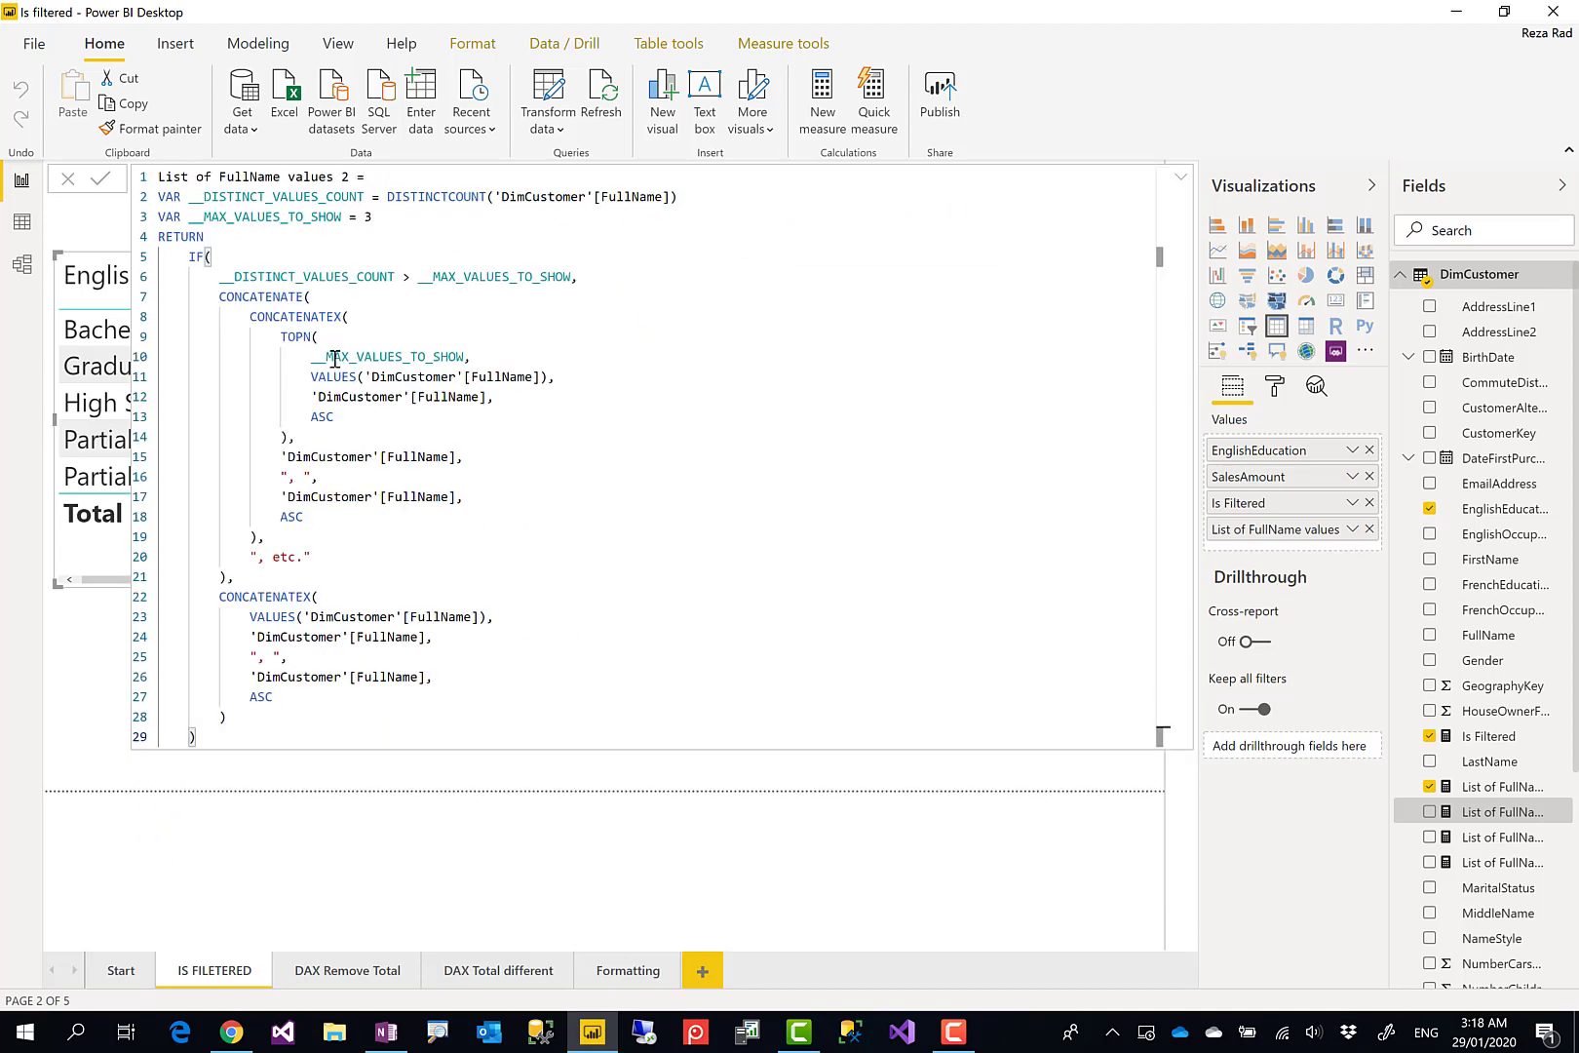
{"action": "scroll", "coordinate": [227, 271], "scroll_direction": "up", "scroll_amount": 1, "text": "ctrl"}
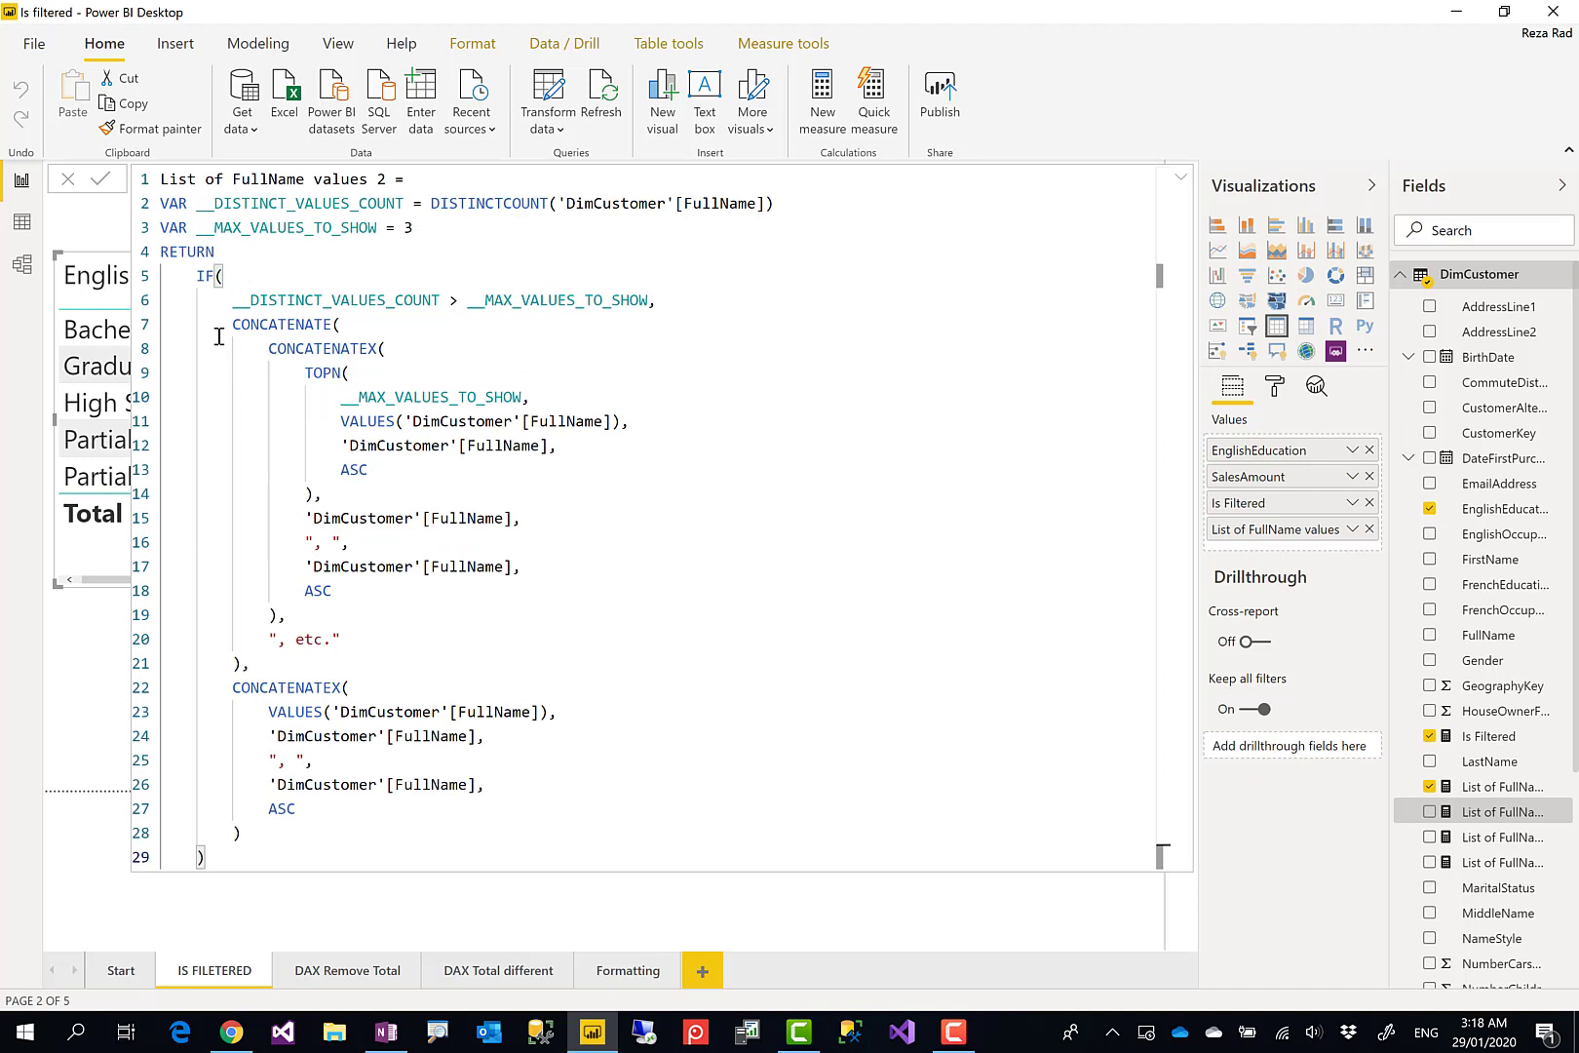
{"action": "left_click_drag", "start_coordinate": [198, 276], "coordinate": [240, 854]}
{"action": "left_click", "coordinate": [271, 860]}
Step: After RETURN, insert IF(ISFILTERED(DimCustomer[EnglishEducation]), as the outer condition
{"action": "left_click", "coordinate": [260, 248]}
{"action": "key", "text": "shift+Return"}
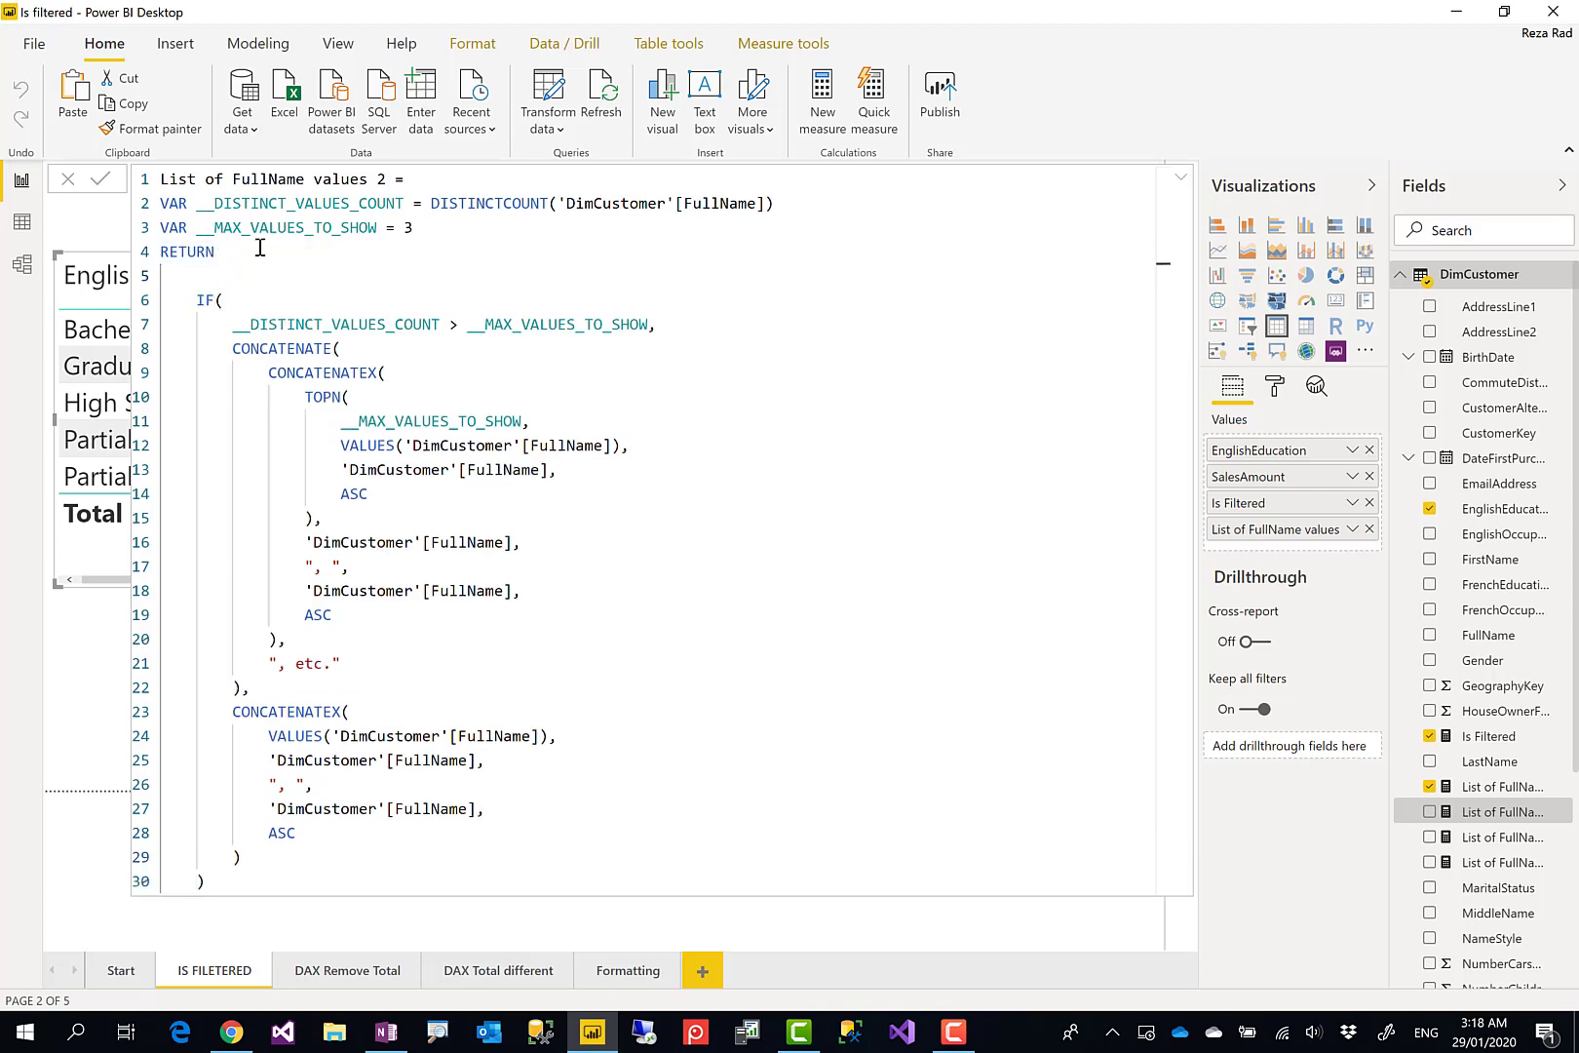
{"action": "type", "text": "IF("}
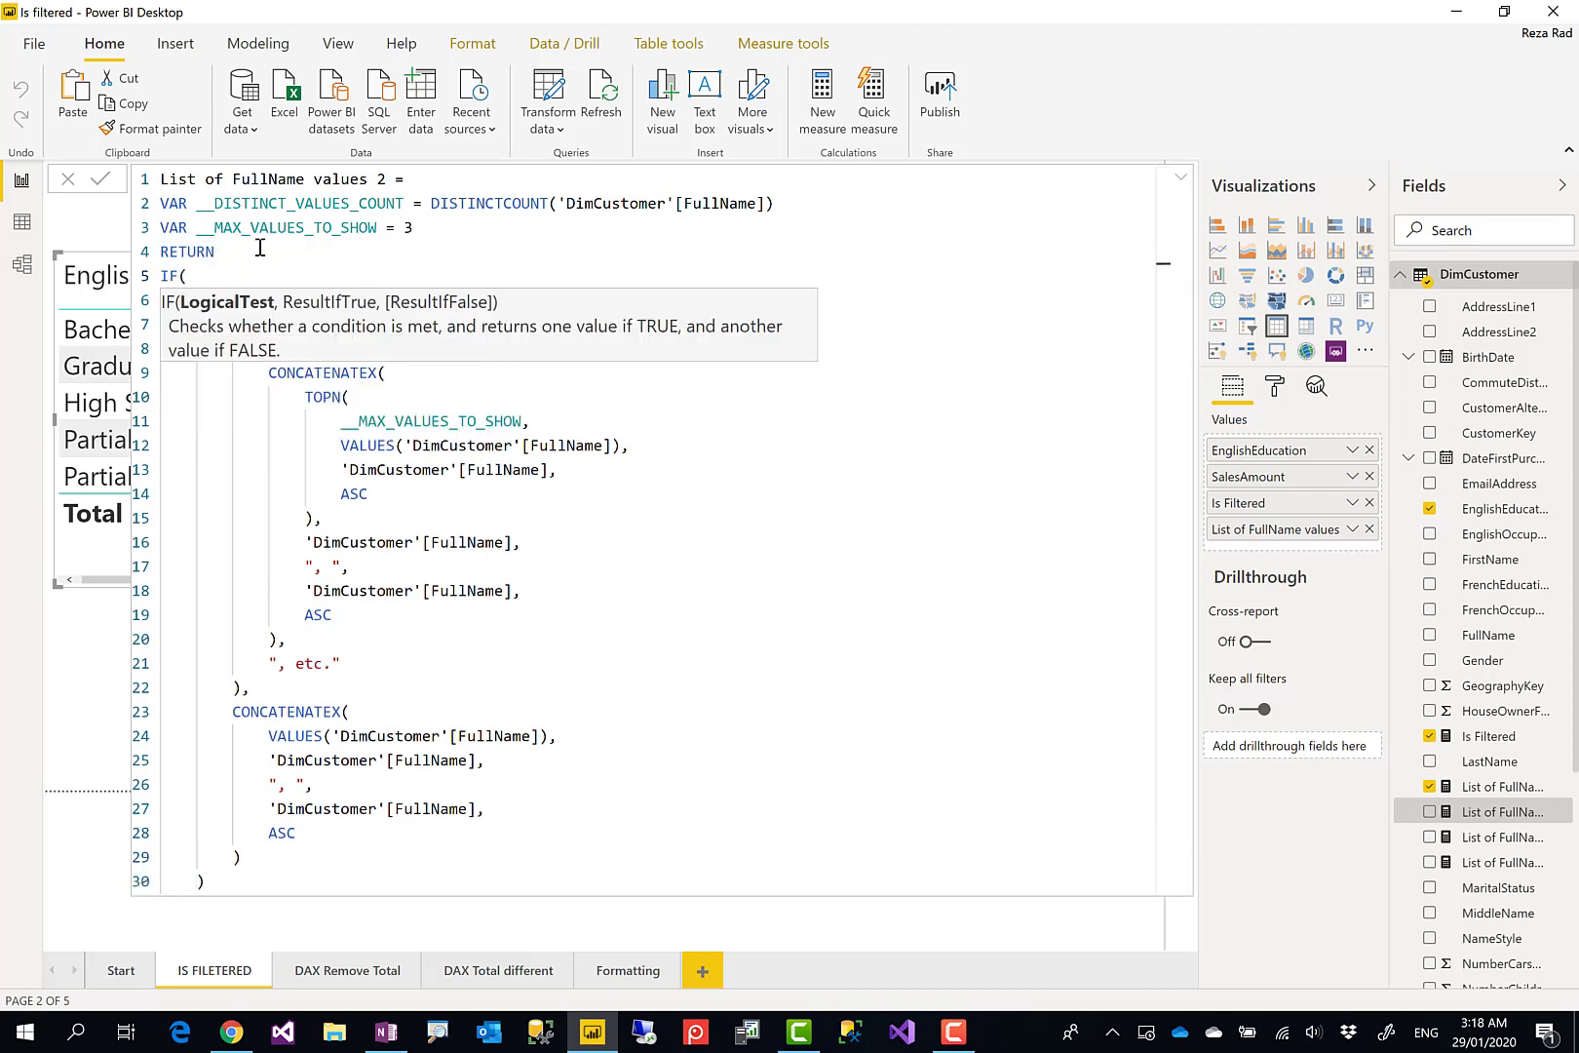
{"action": "type", "text": "ISF"}
{"action": "key", "text": "Tab"}
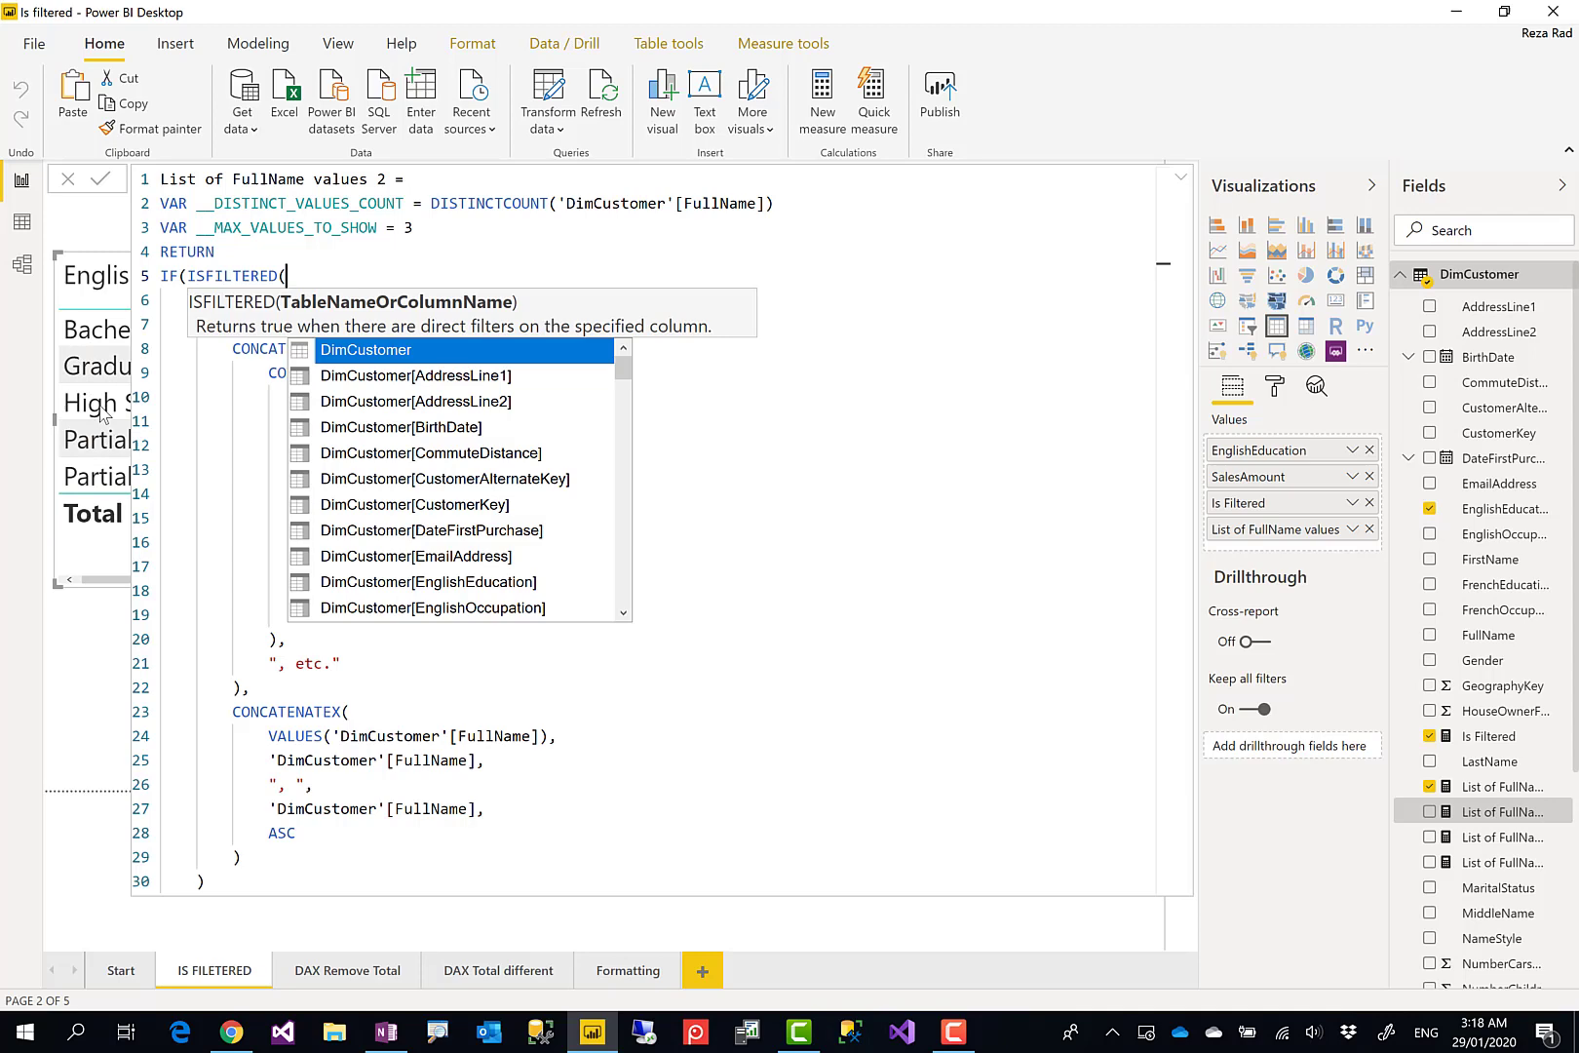
{"action": "type", "text": "english"}
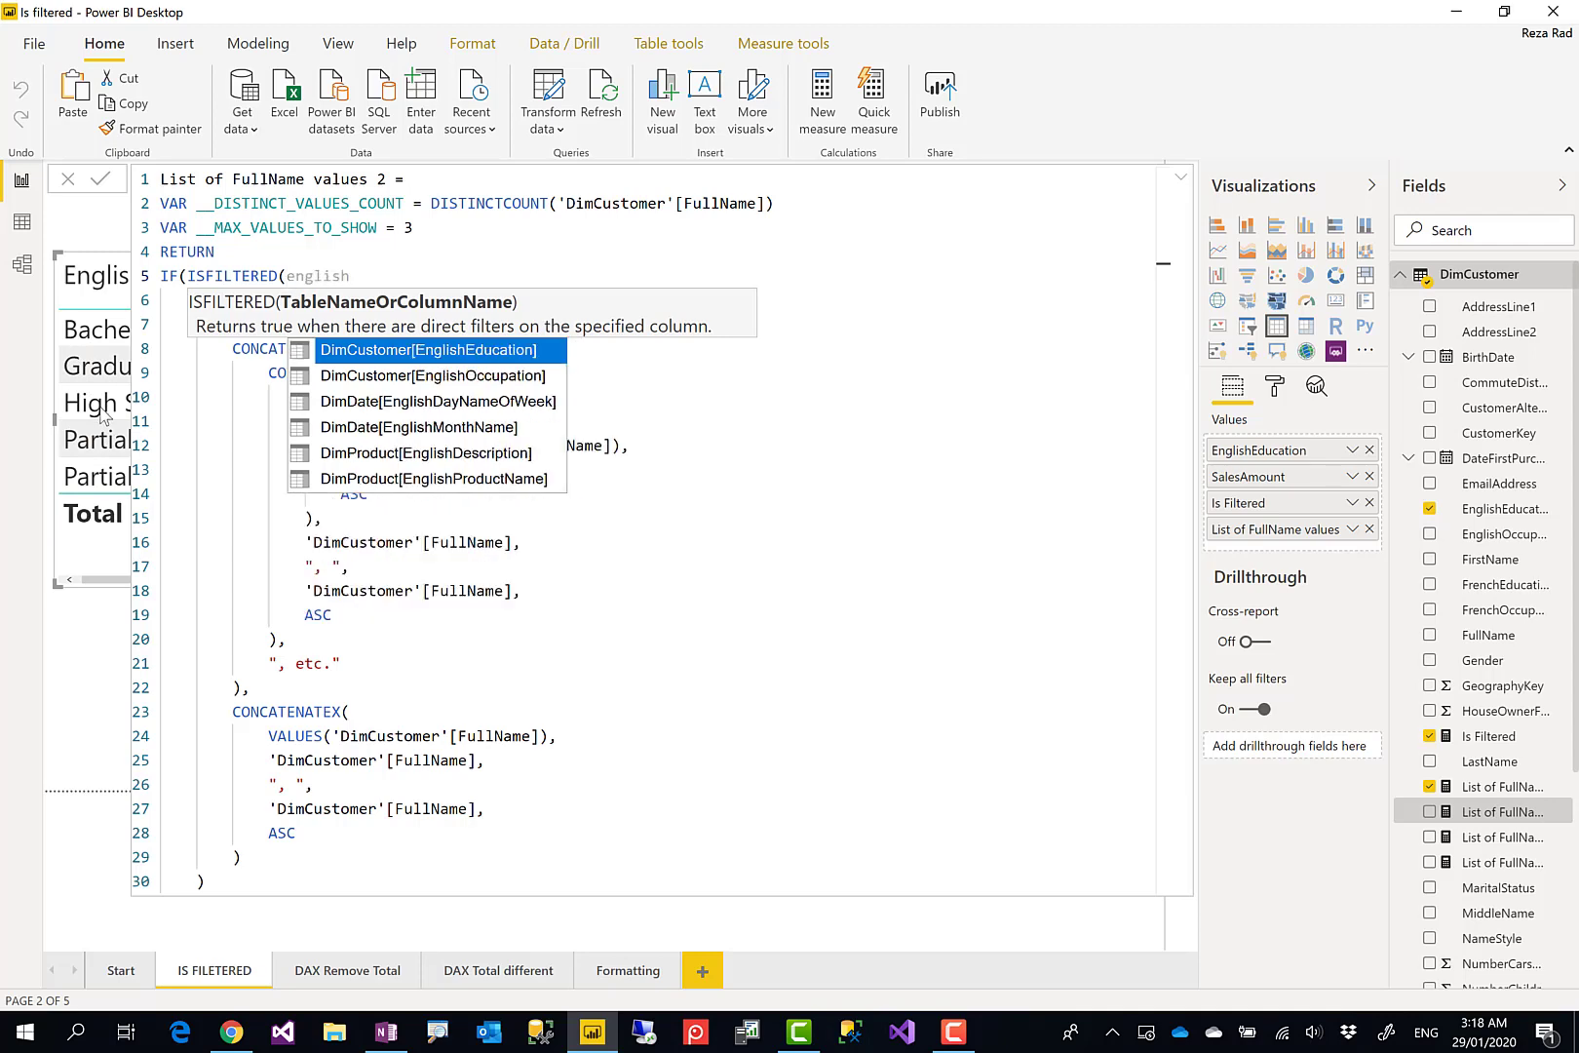
{"action": "key", "text": "Tab"}
{"action": "type", "text": ")"}
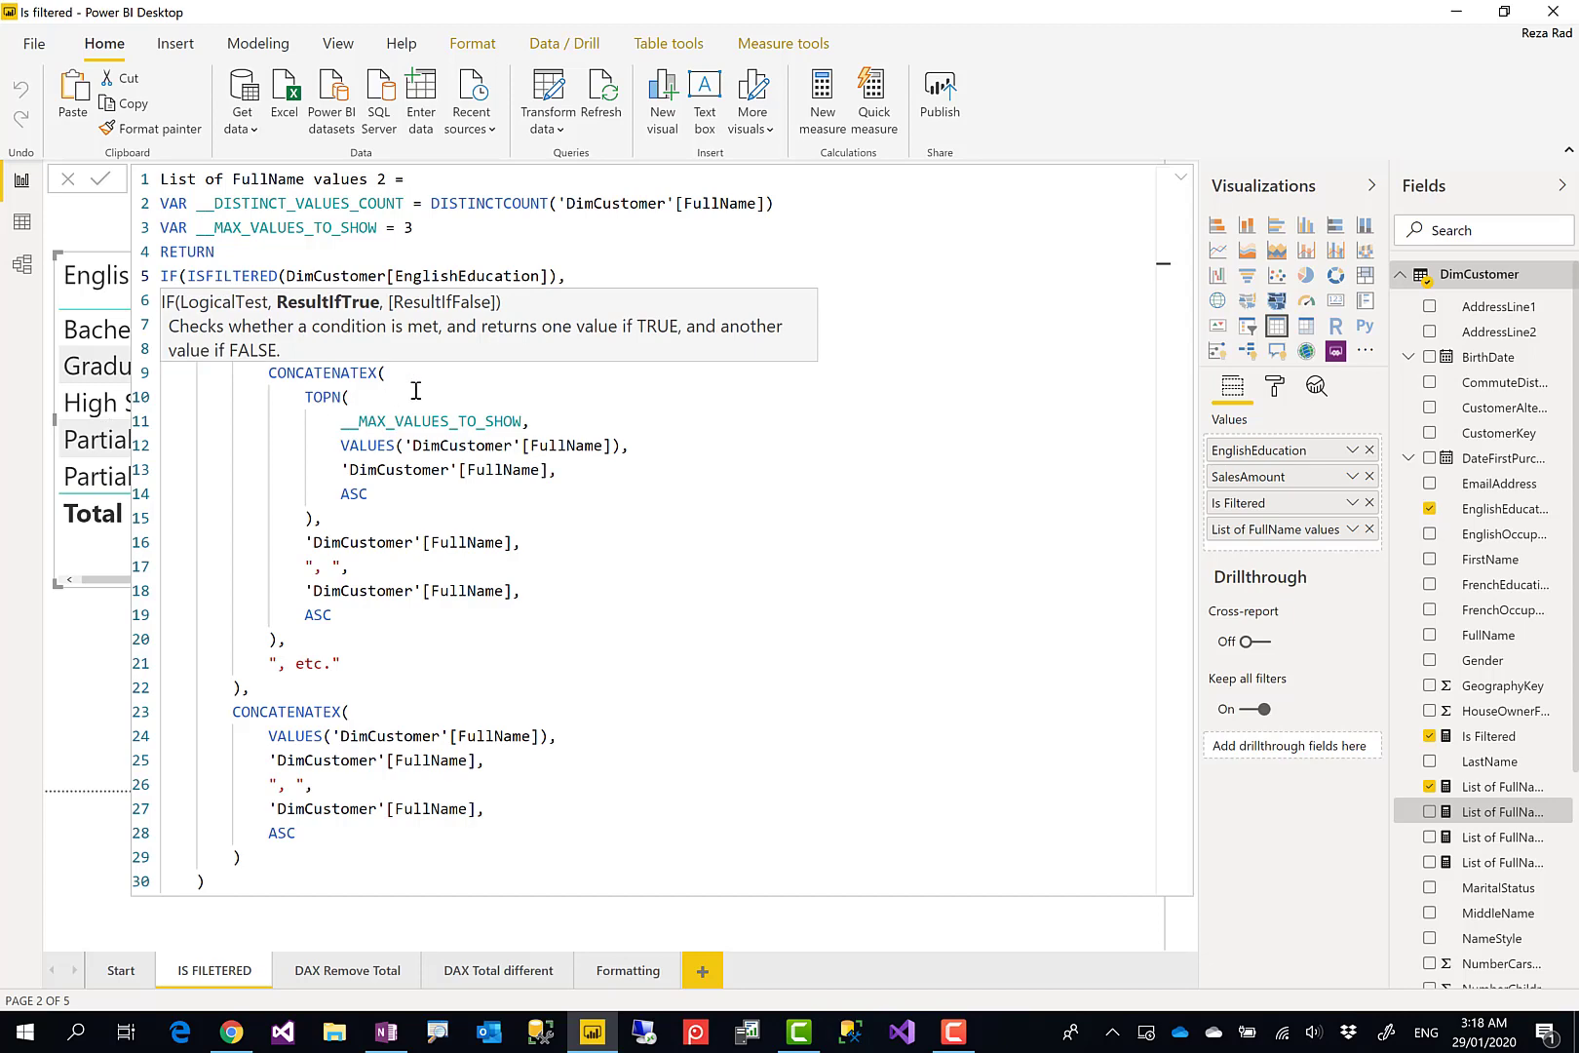
{"action": "left_click", "coordinate": [566, 426]}
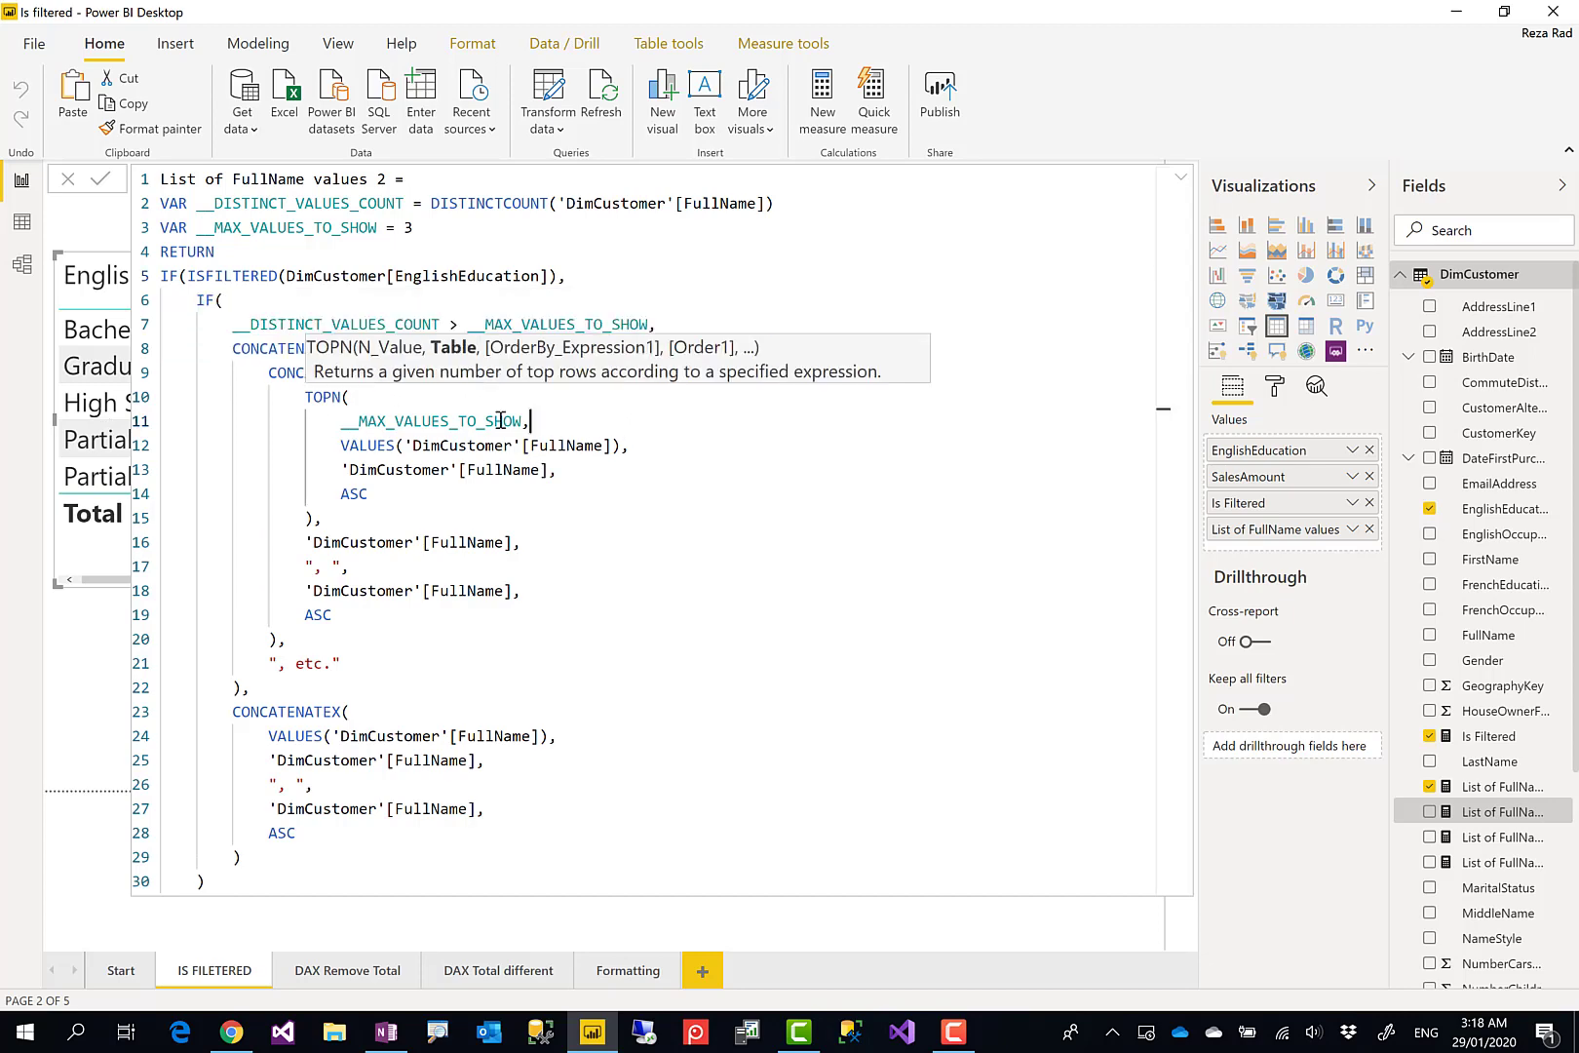
Step: Close the outer IF around the existing IF, commit the measure, and go to the DAX Remove Total page
{"action": "left_click", "coordinate": [195, 300]}
{"action": "left_click_drag", "start_coordinate": [243, 394], "coordinate": [258, 874]}
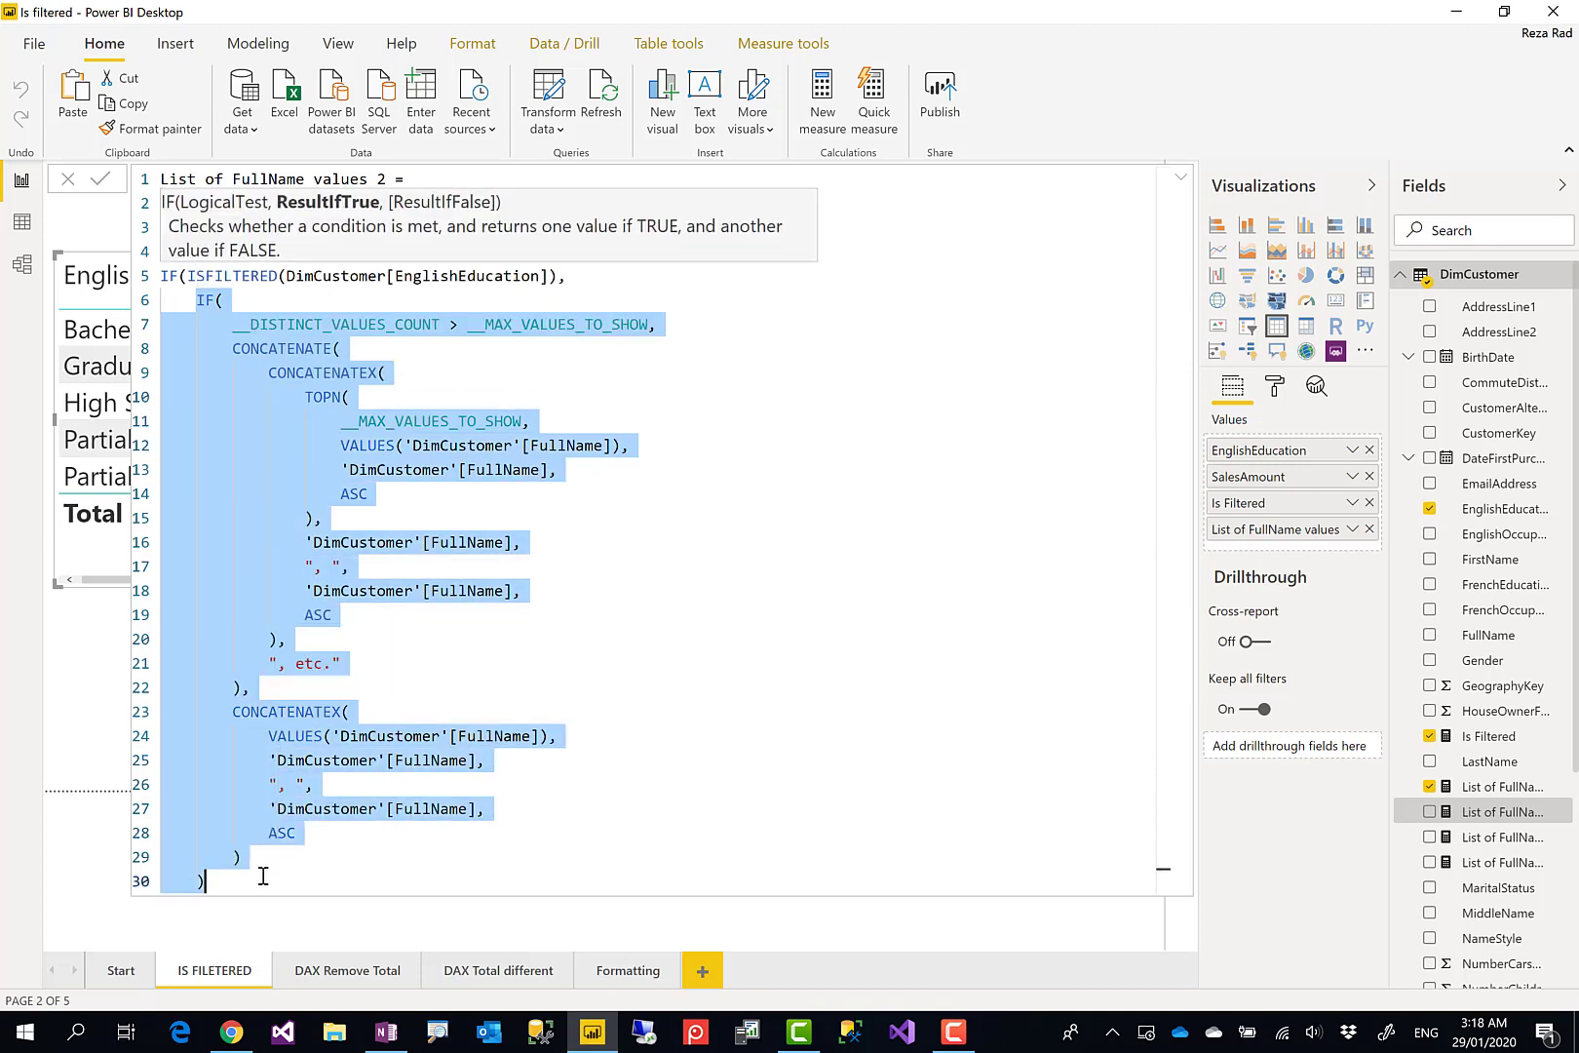
{"action": "left_click", "coordinate": [255, 880]}
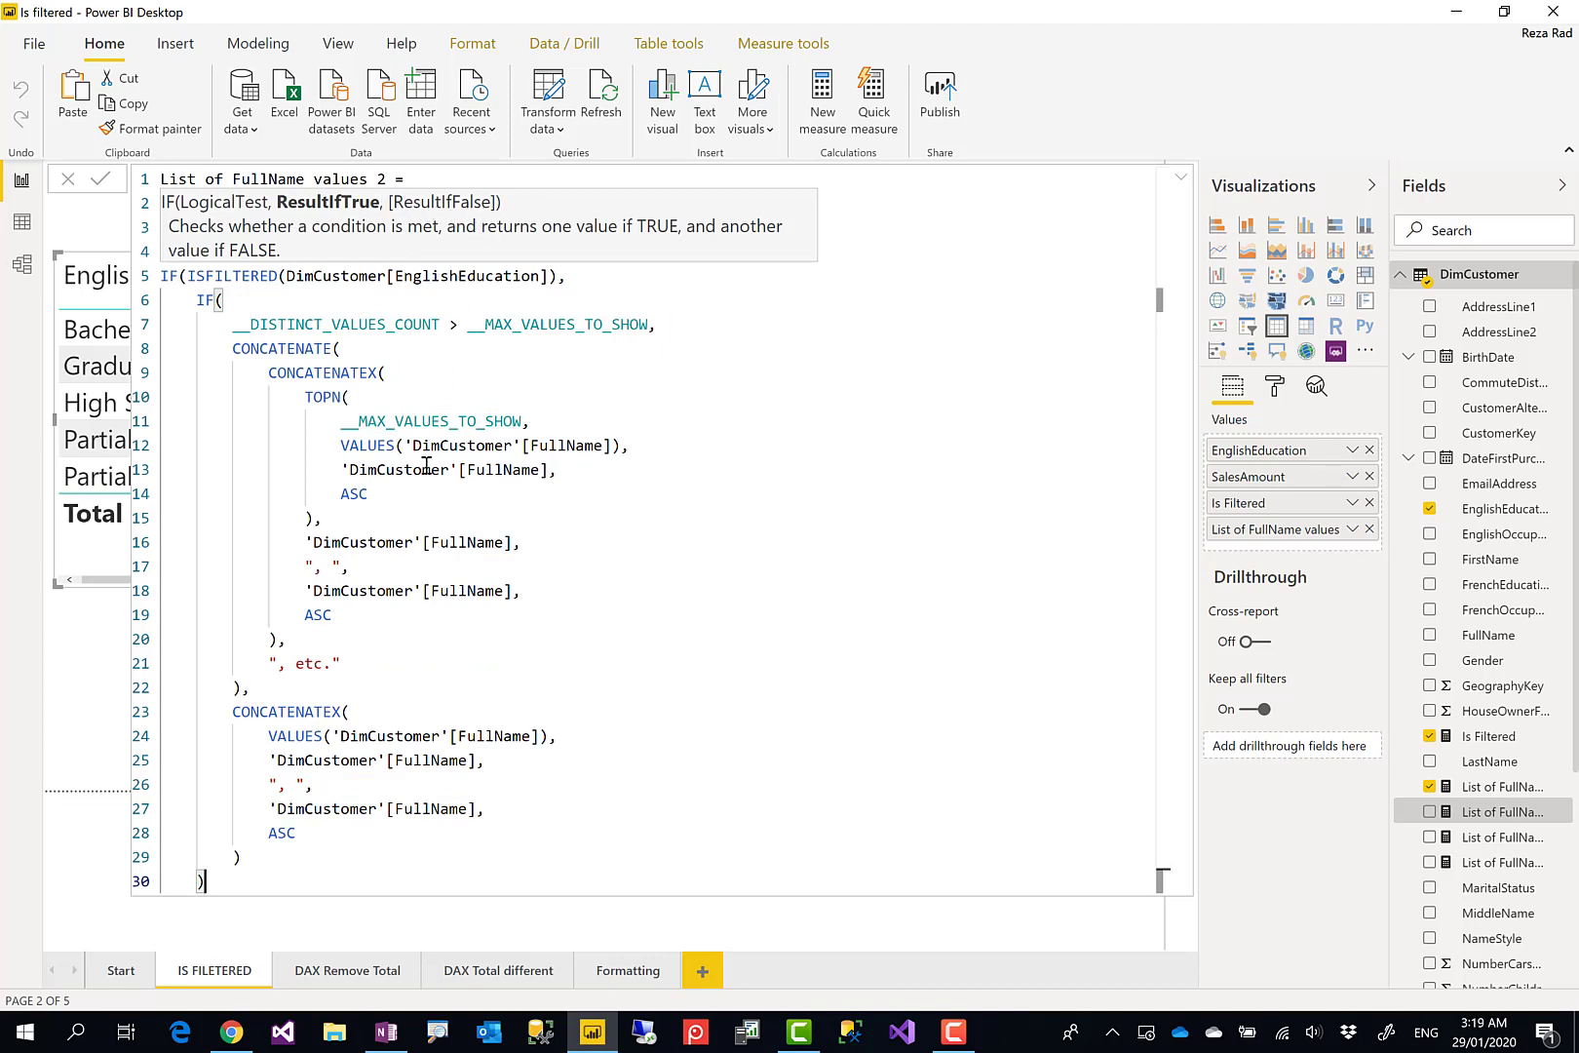
{"action": "key", "text": "shift+Return"}
{"action": "type", "text": ")"}
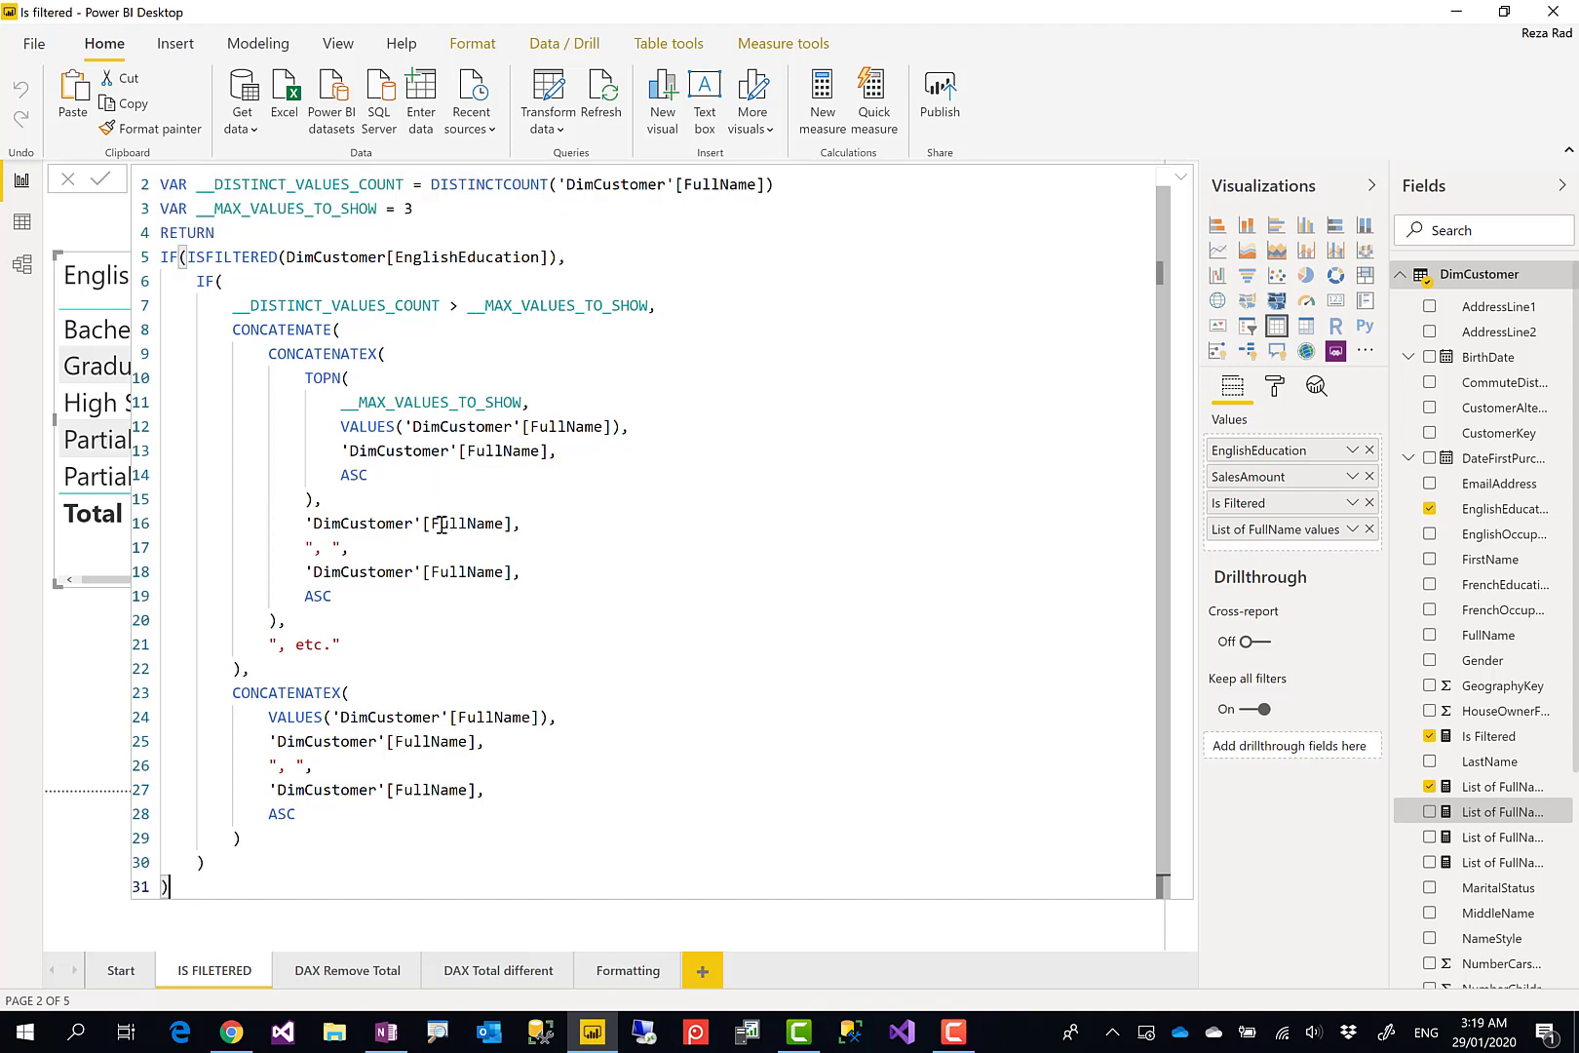
{"action": "key", "text": "Return"}
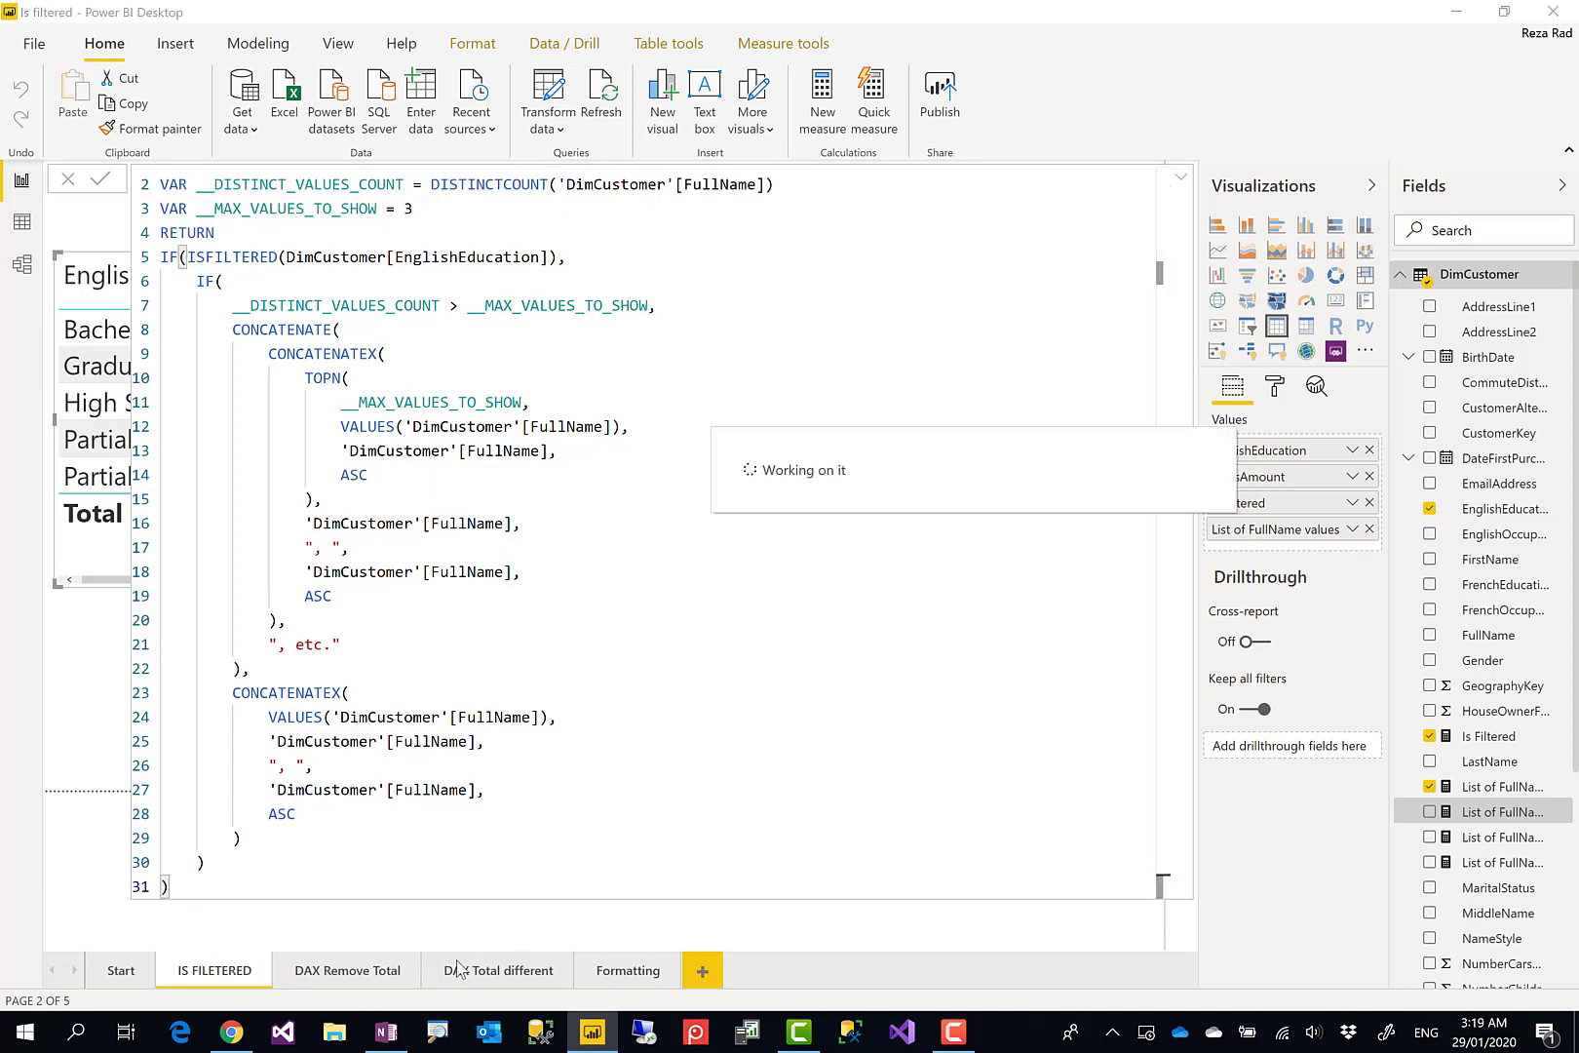
{"action": "left_click", "coordinate": [337, 971]}
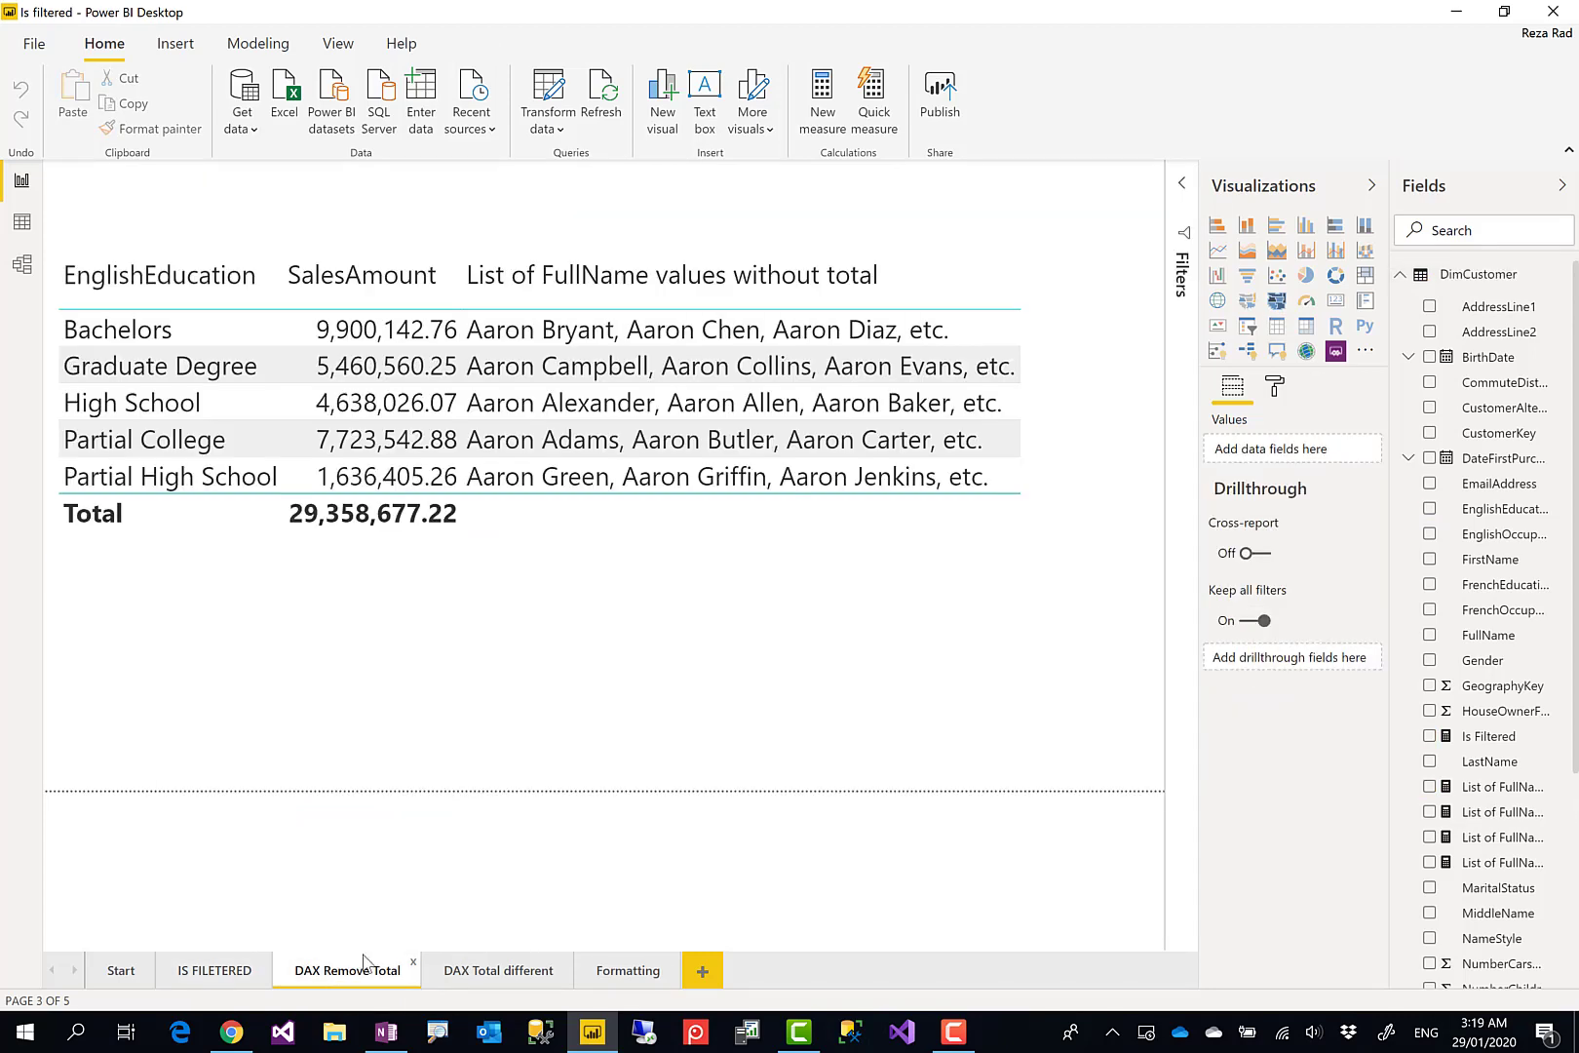
Step: Select the DAX Remove Total table, whose 'List of FullName values without total' Total cell is blank
{"action": "left_click", "coordinate": [829, 544]}
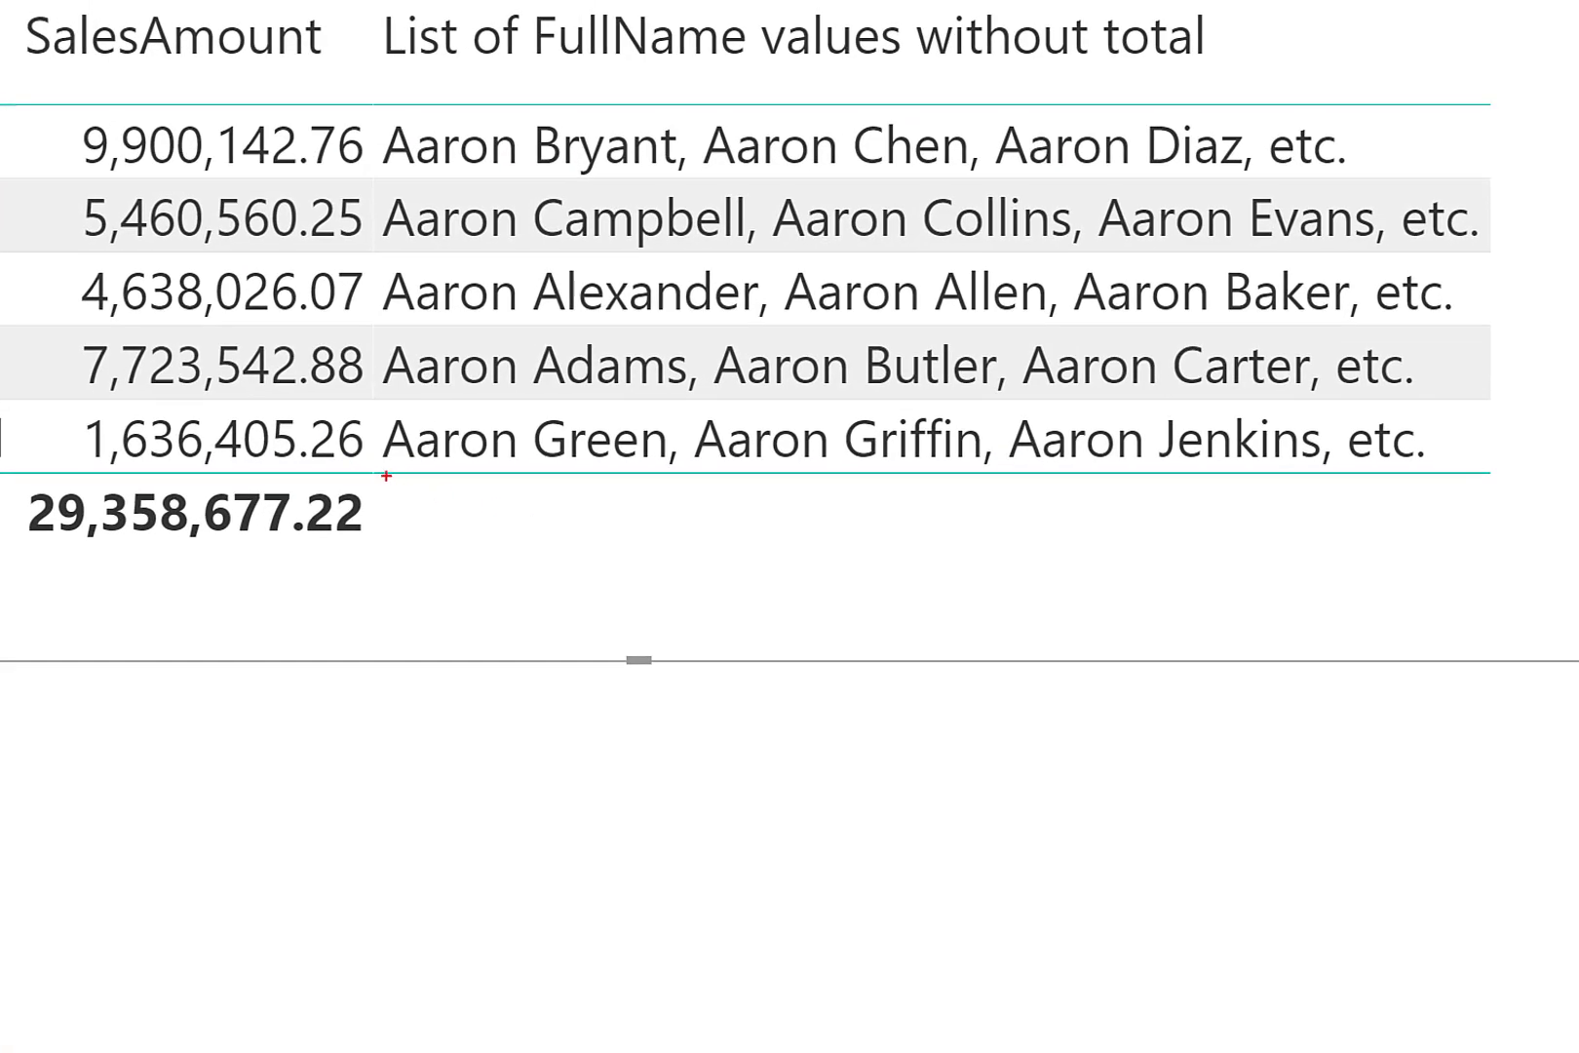
{"action": "left_click_drag", "start_coordinate": [386, 476], "coordinate": [1521, 563]}
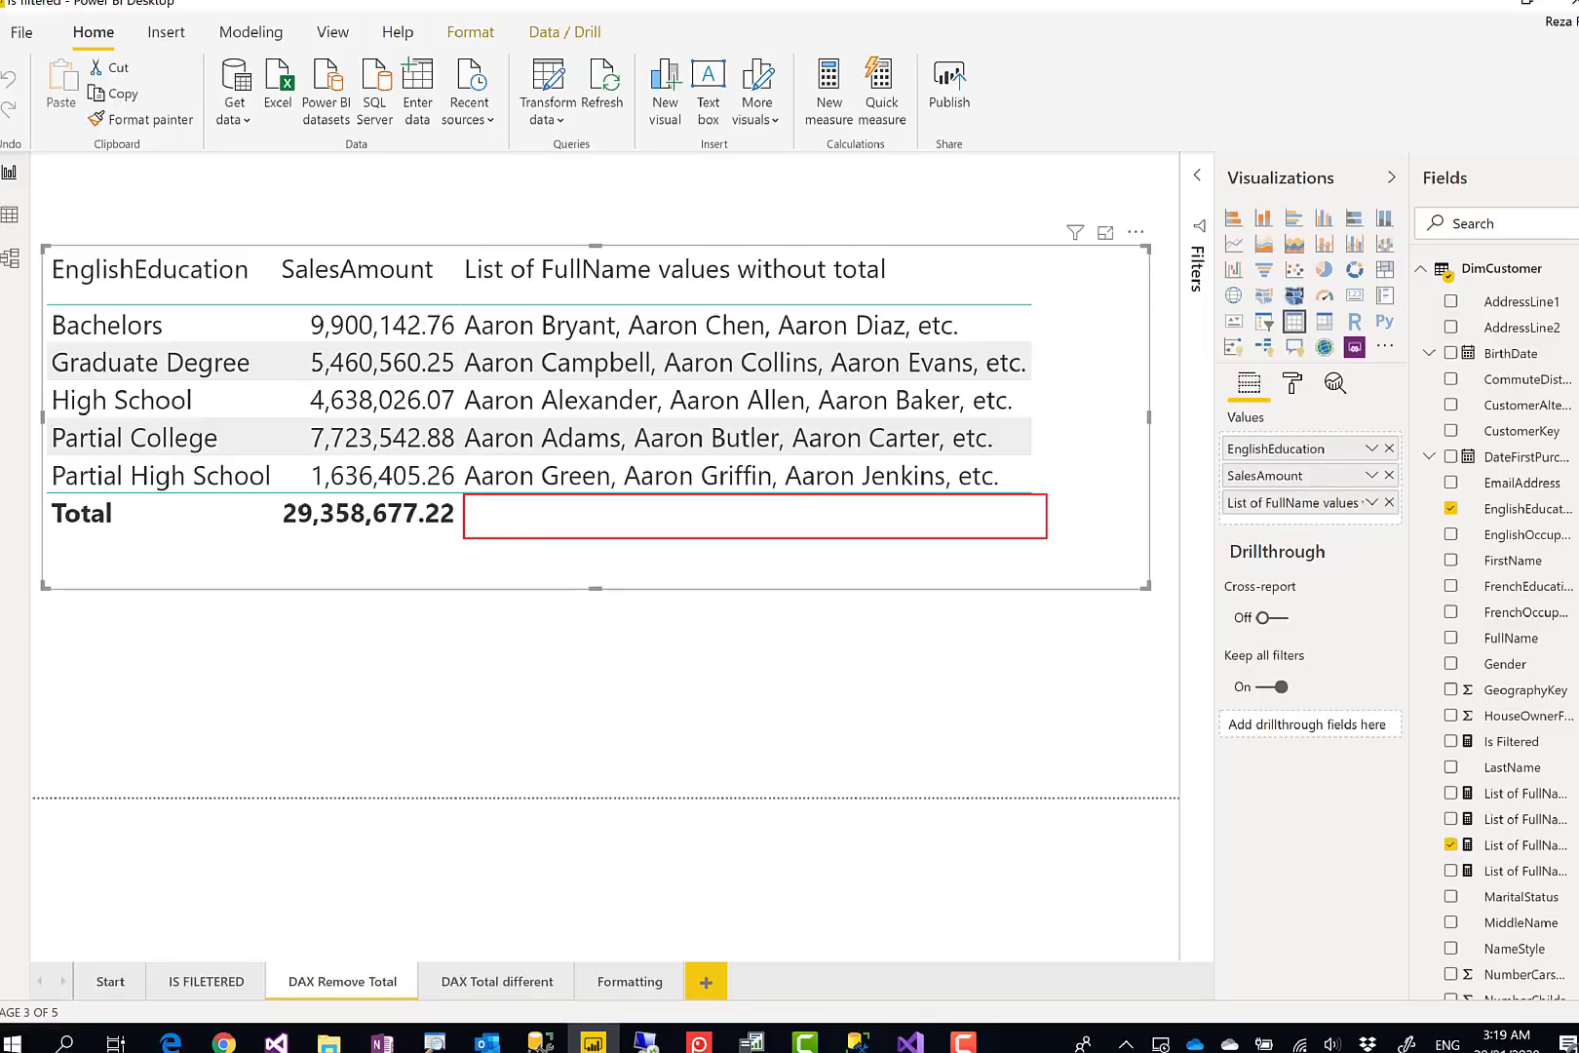
{"action": "key", "text": "Escape"}
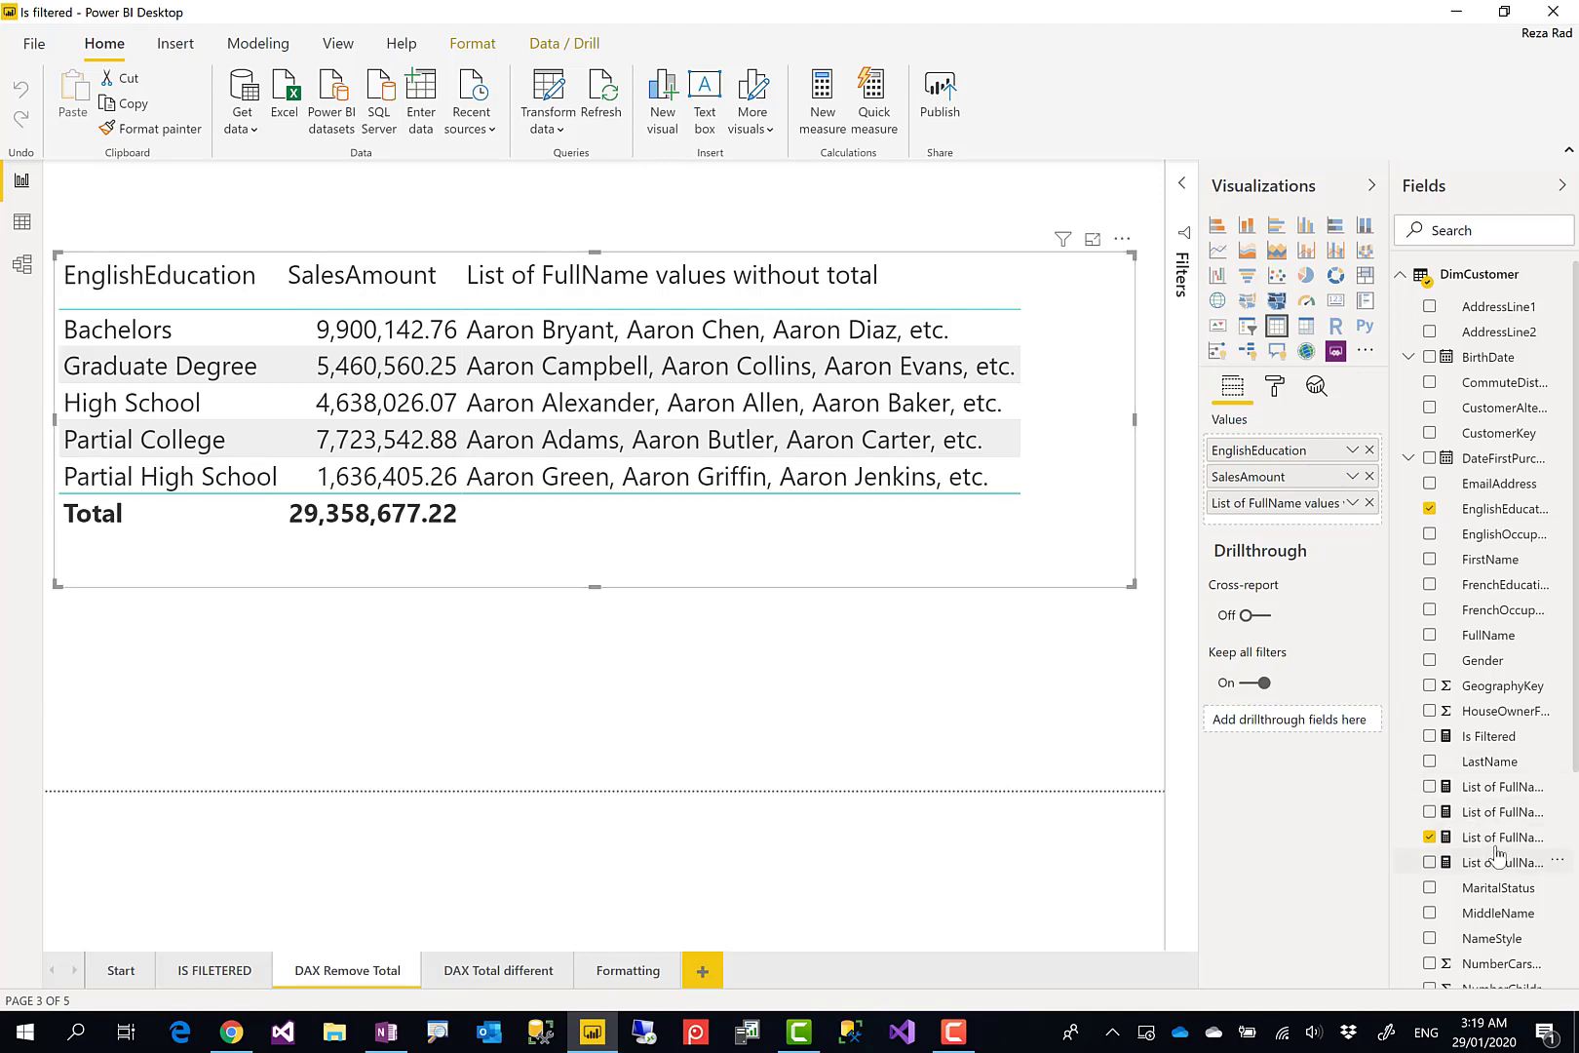
Step: Add a comma and "All customers" as the else result after the IF's closing bracket
{"action": "left_click", "coordinate": [1494, 813]}
{"action": "scroll", "coordinate": [674, 606], "scroll_direction": "down", "scroll_amount": 1}
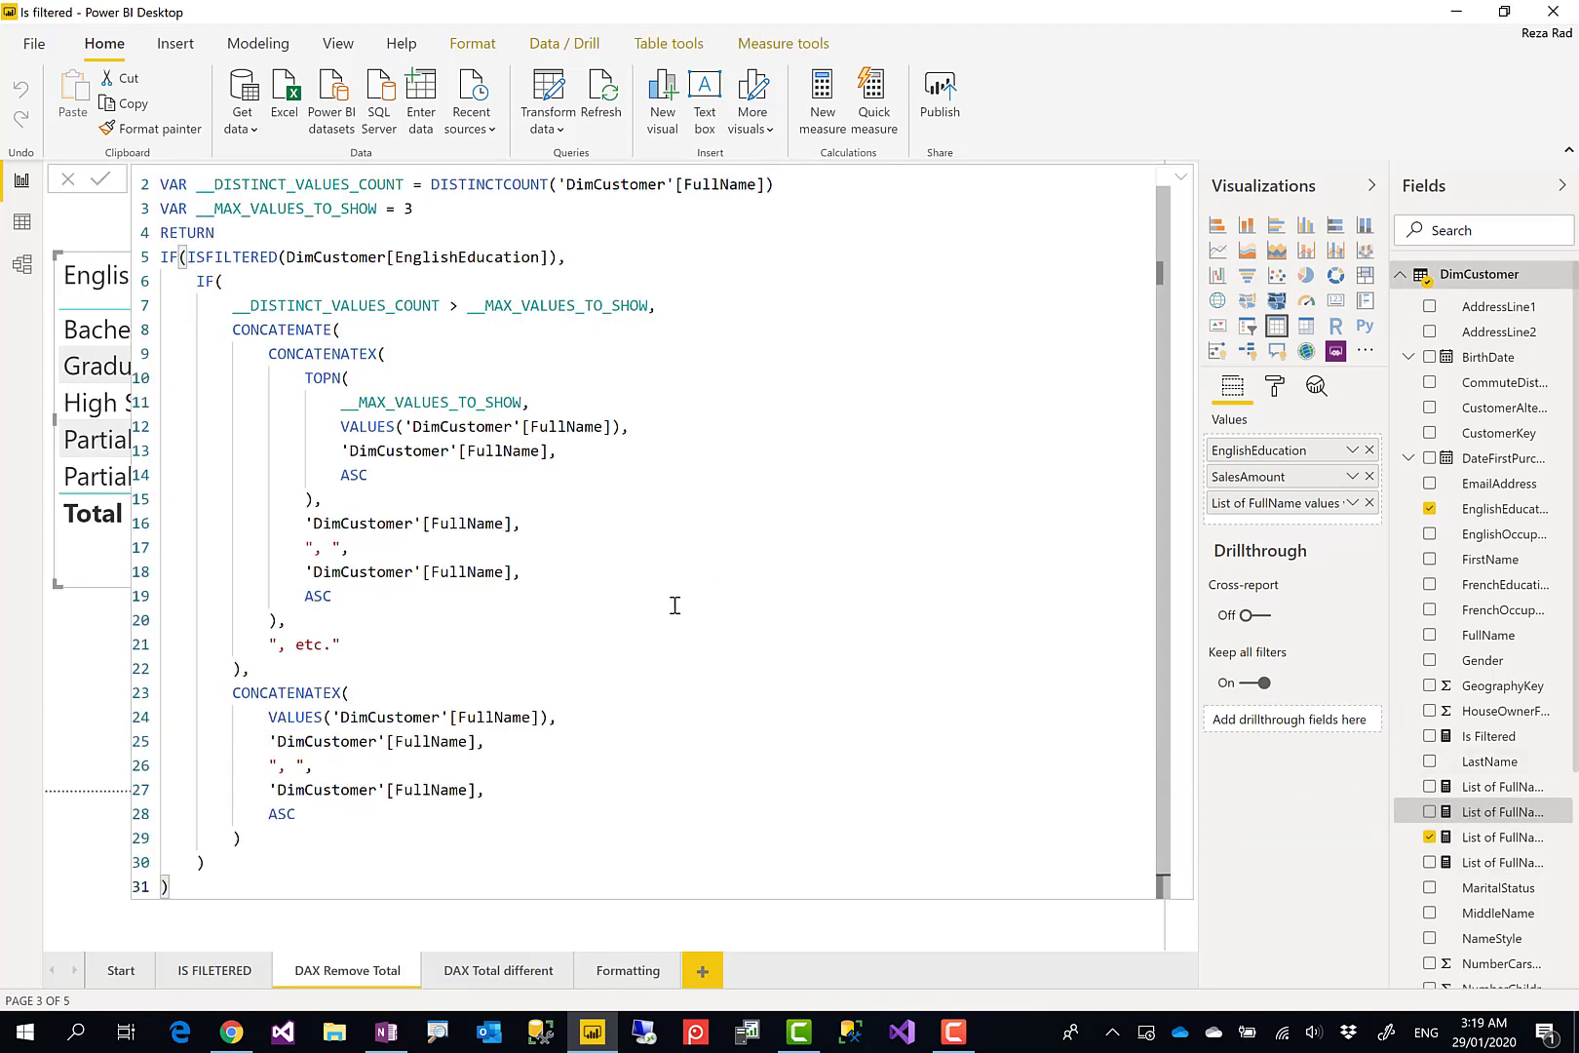
{"action": "scroll", "coordinate": [244, 468], "scroll_direction": "up", "scroll_amount": 1}
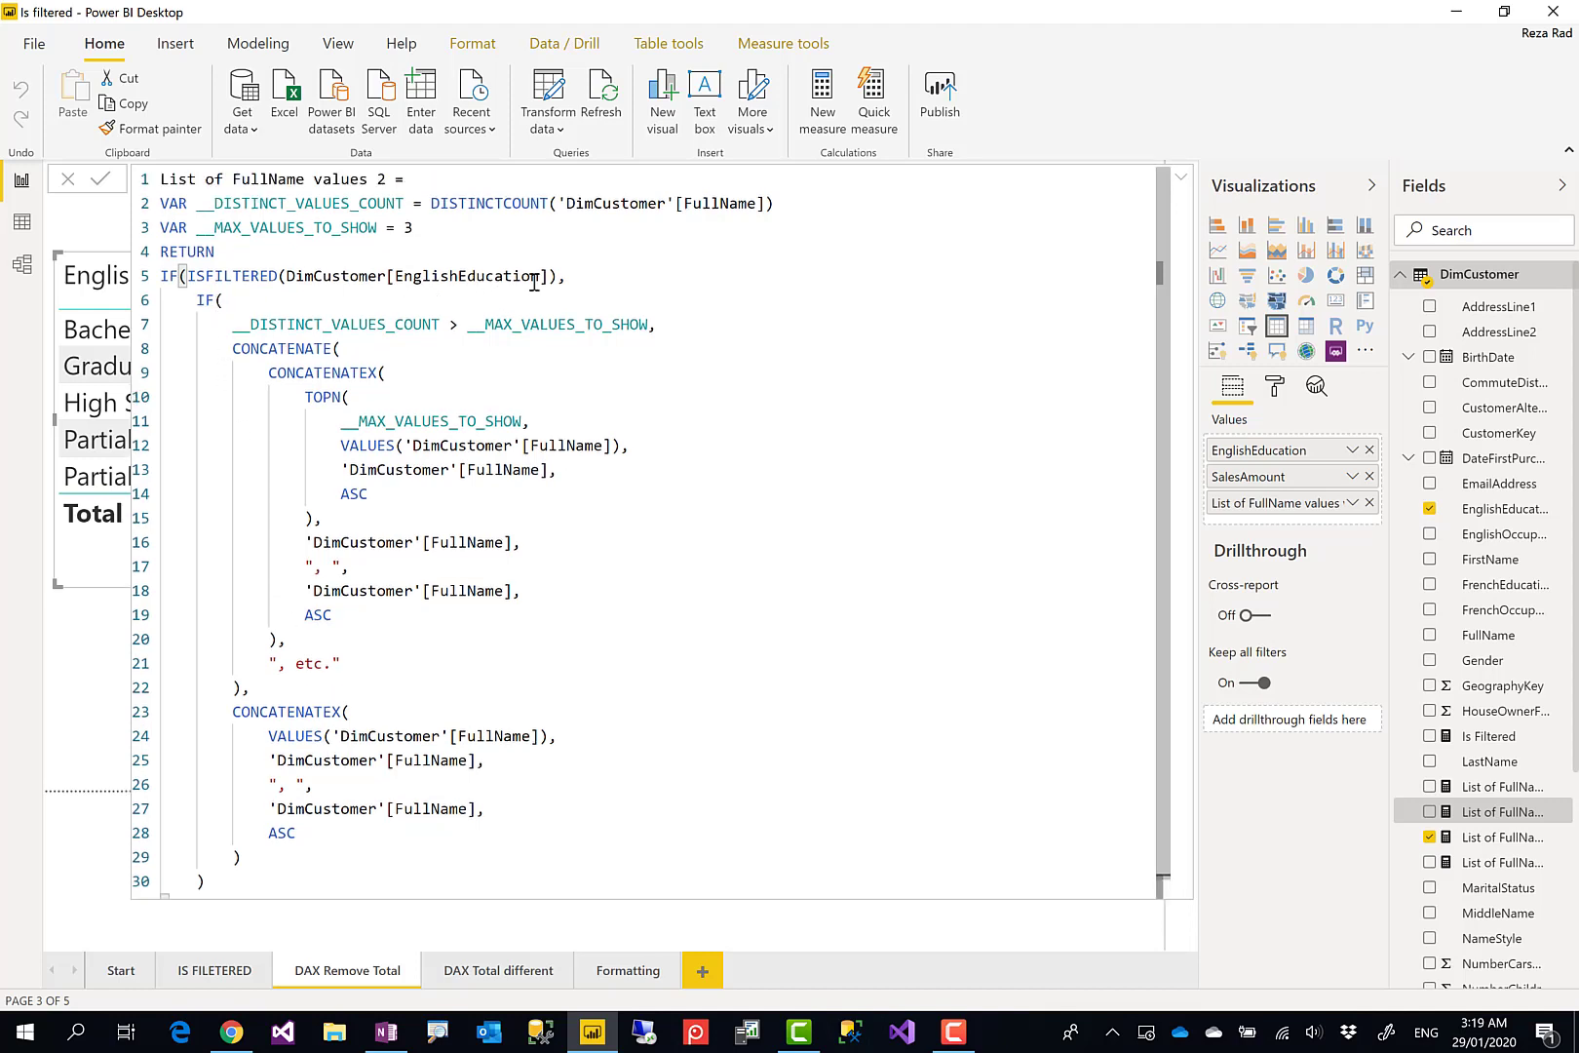
{"action": "scroll", "coordinate": [322, 749], "scroll_direction": "down", "scroll_amount": 1}
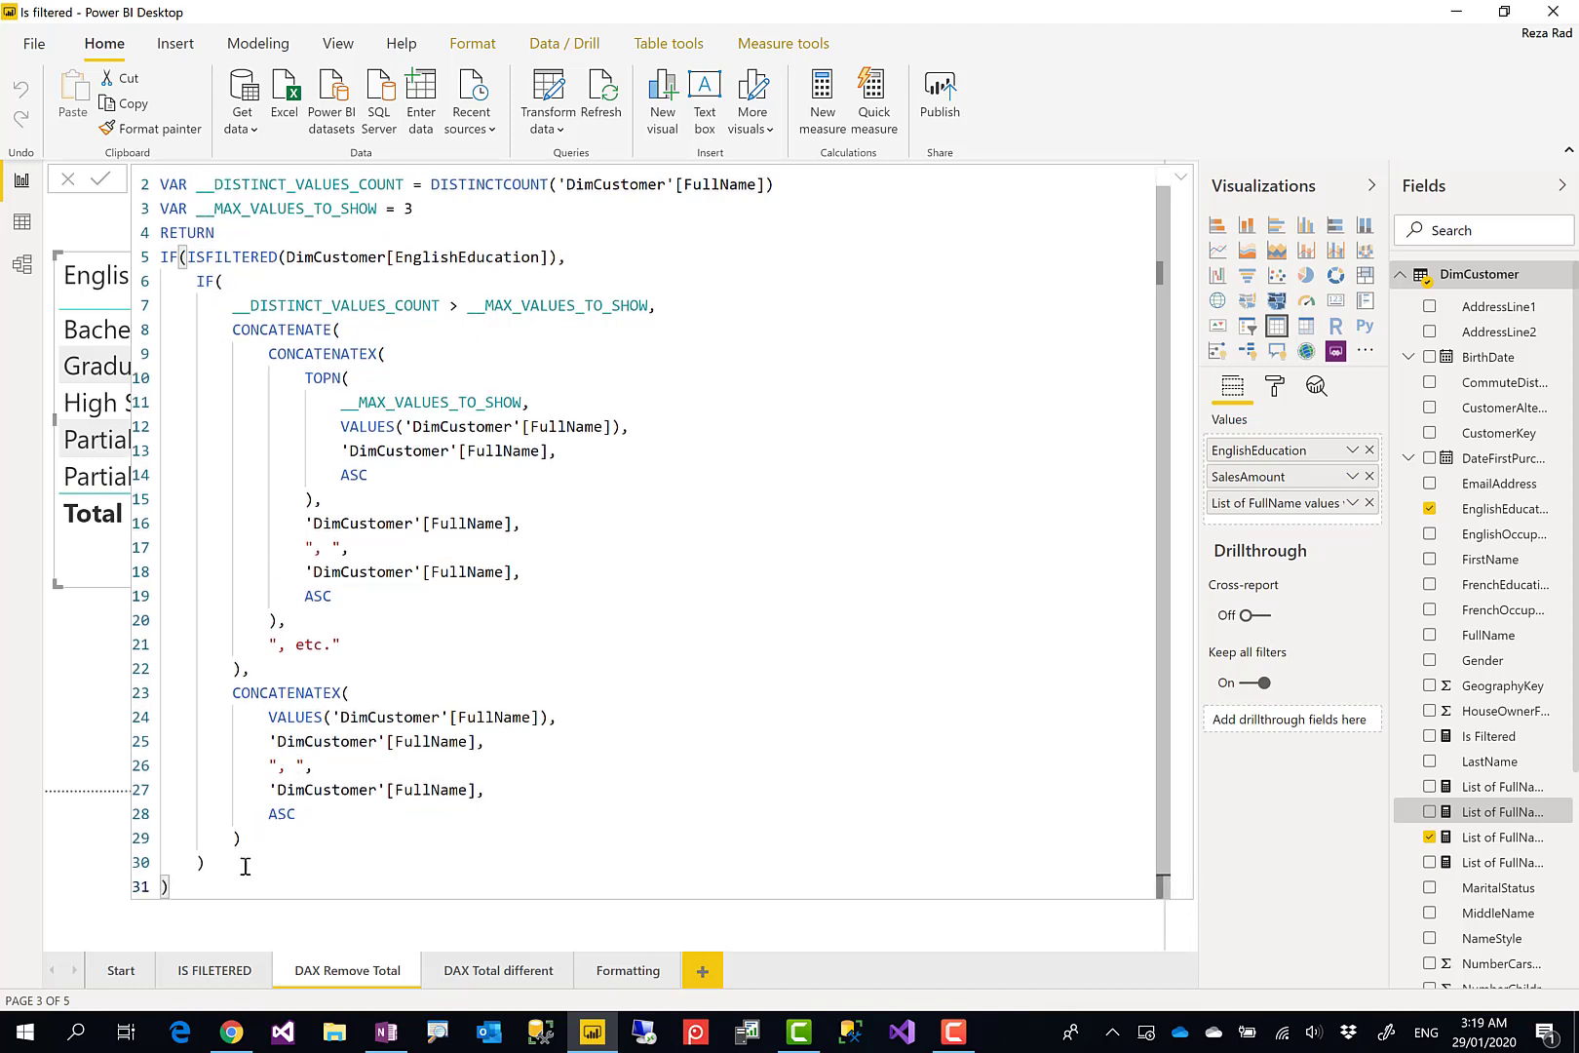
{"action": "left_click", "coordinate": [234, 864]}
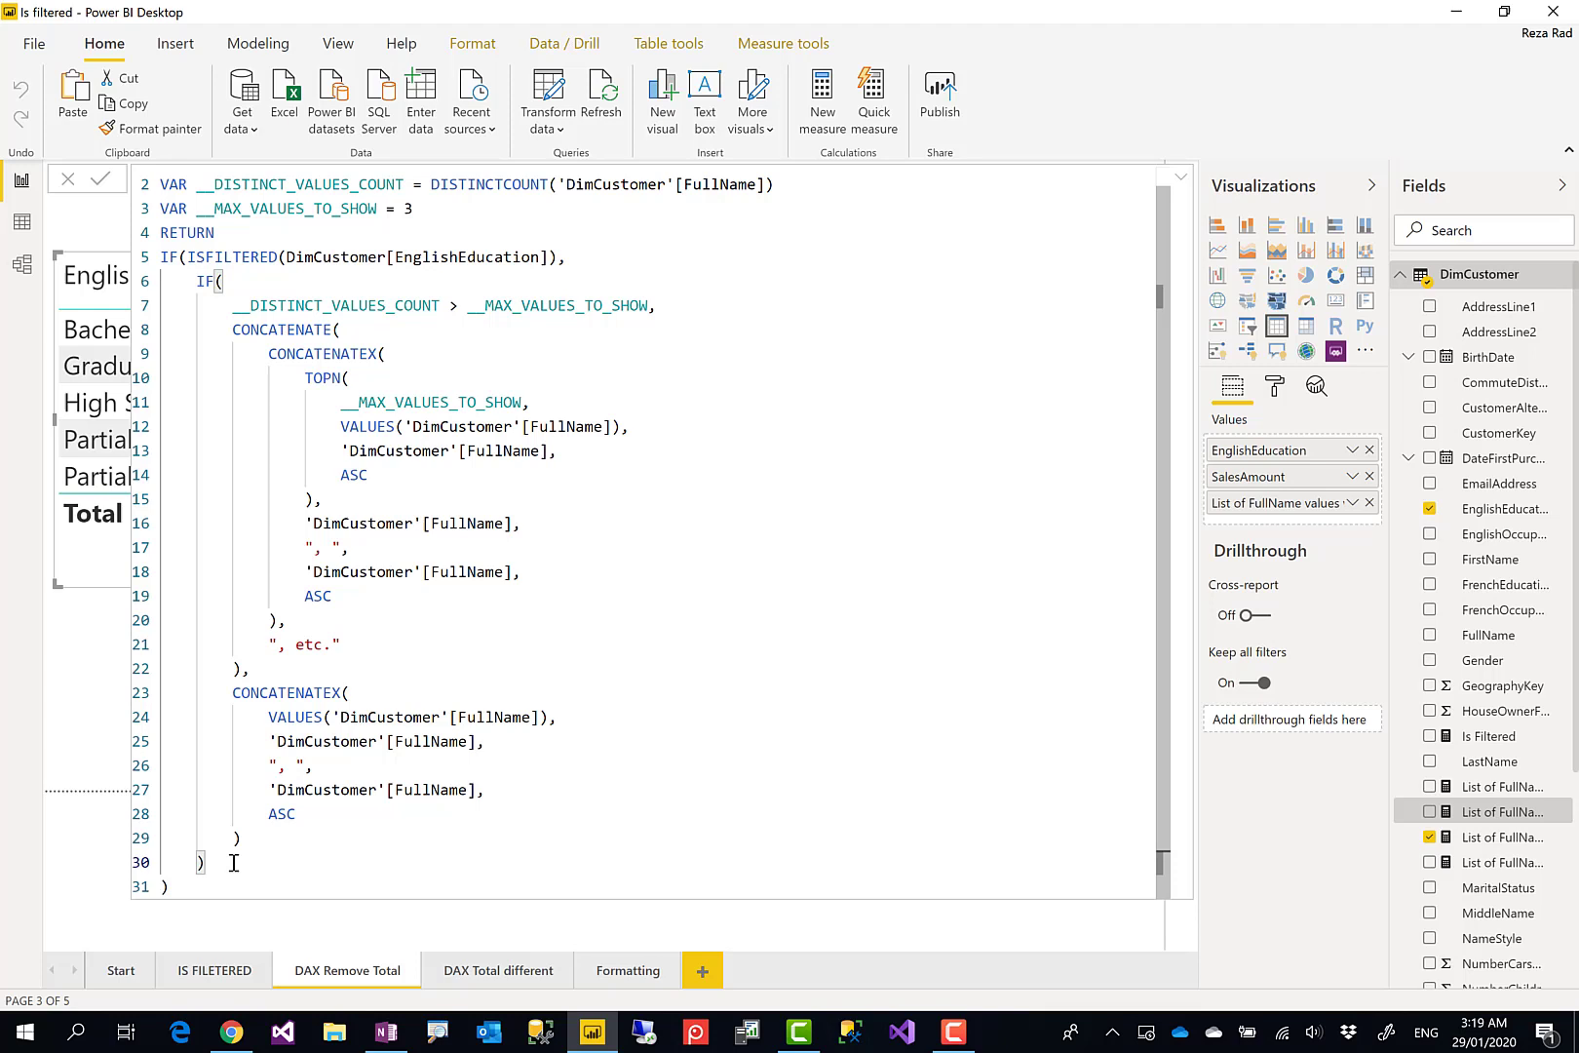
{"action": "type", "text": ","}
{"action": "key", "text": "Return"}
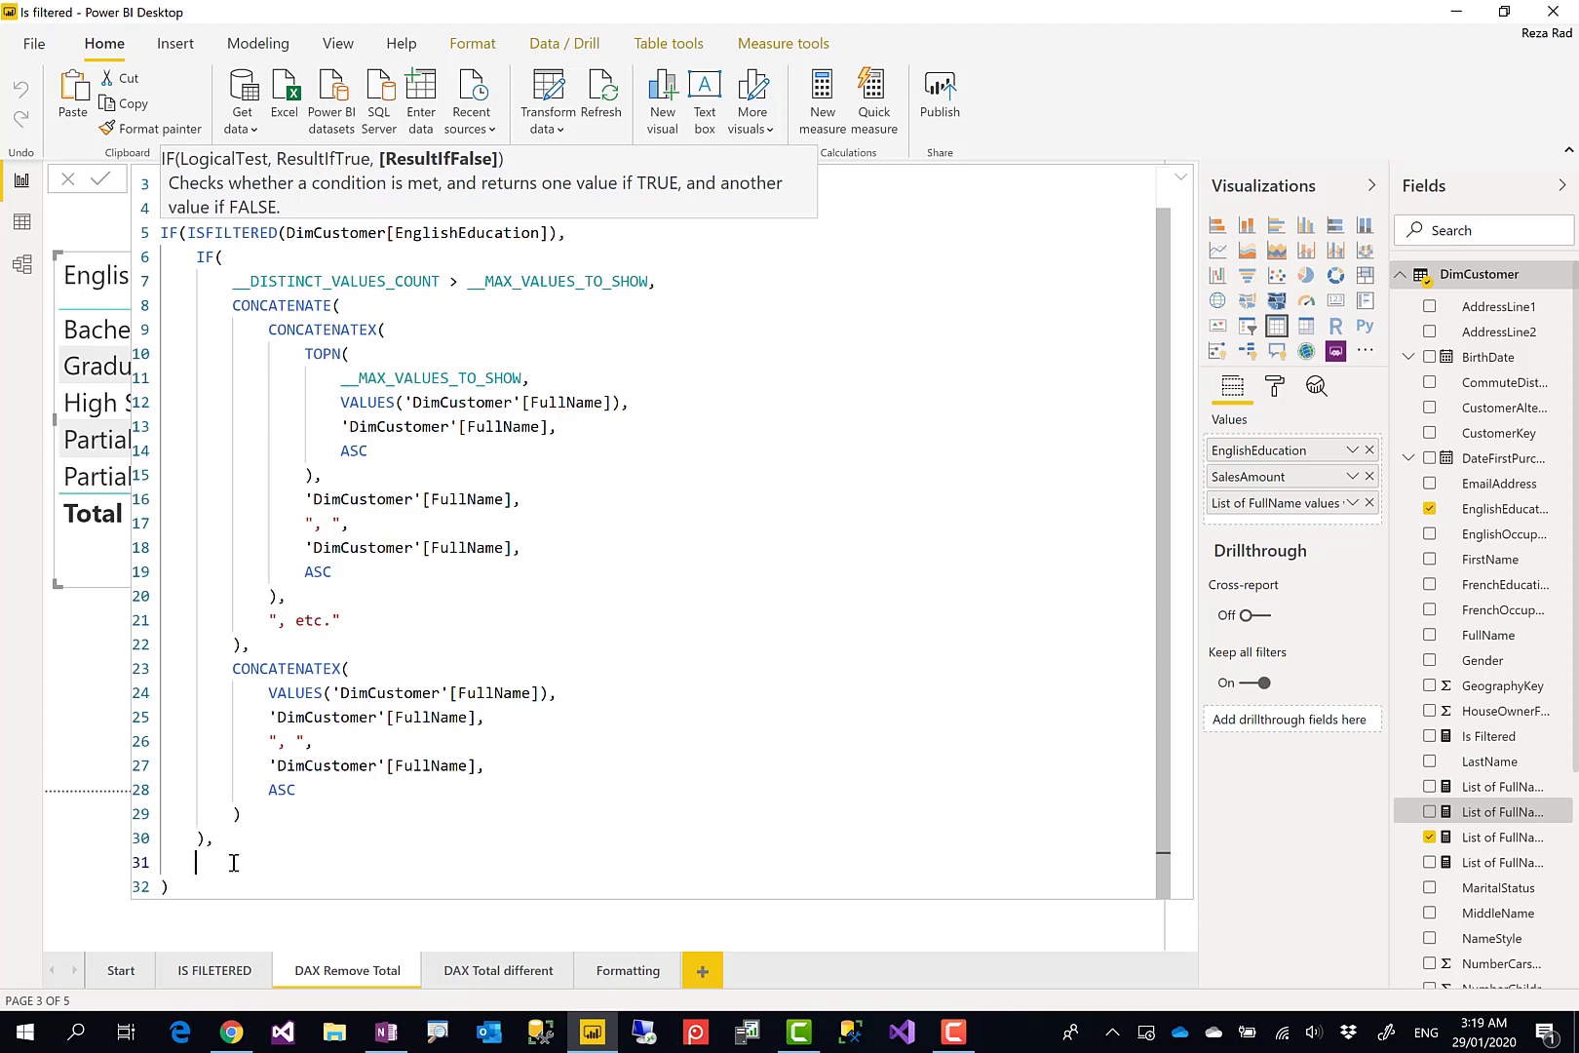
{"action": "type", "text": "\"All customers"}
{"action": "left_click", "coordinate": [209, 844]}
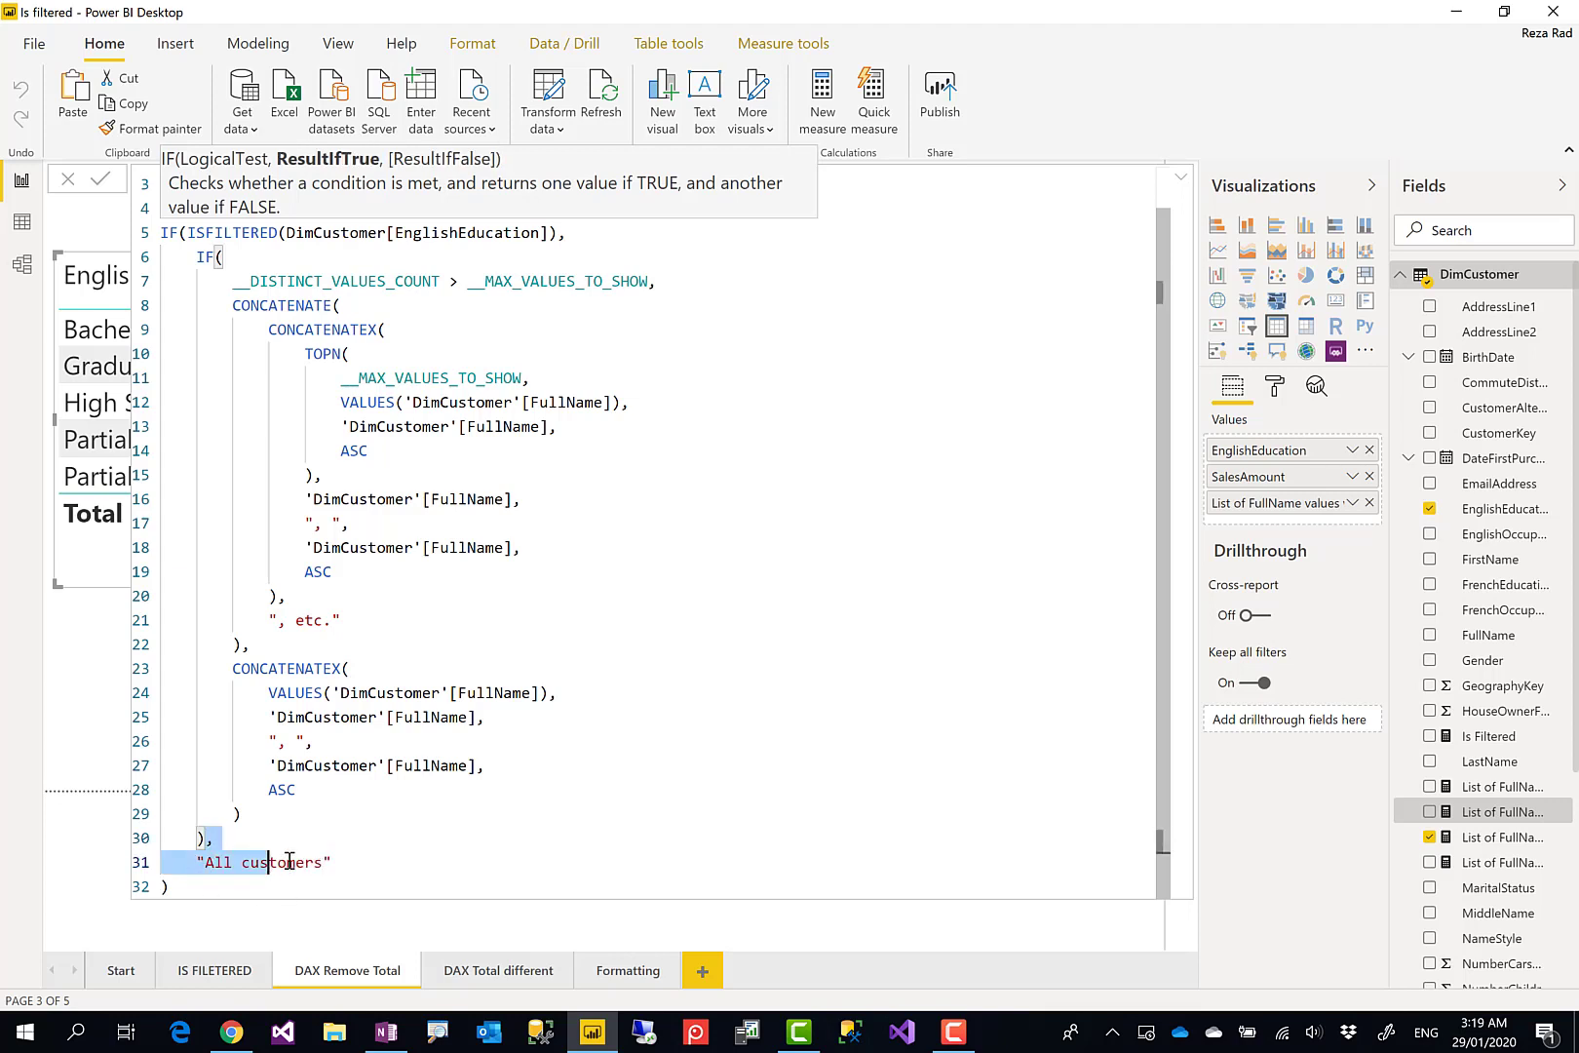
{"action": "left_click", "coordinate": [339, 853], "text": "shift"}
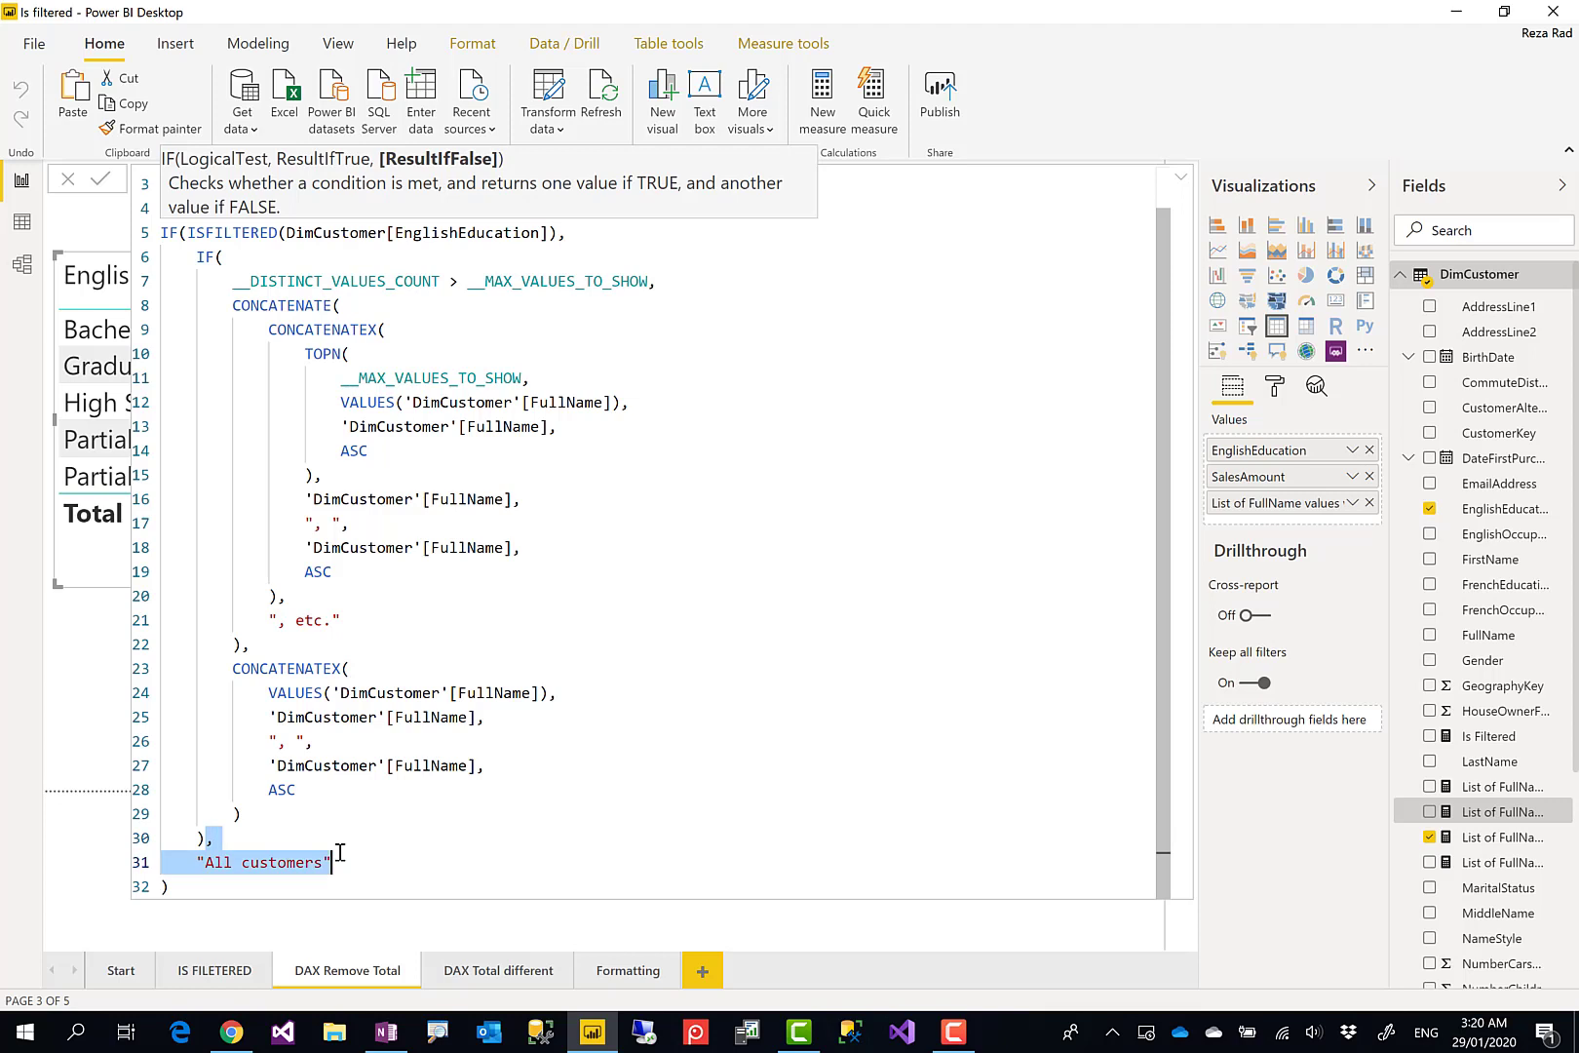
{"action": "left_click", "coordinate": [423, 867]}
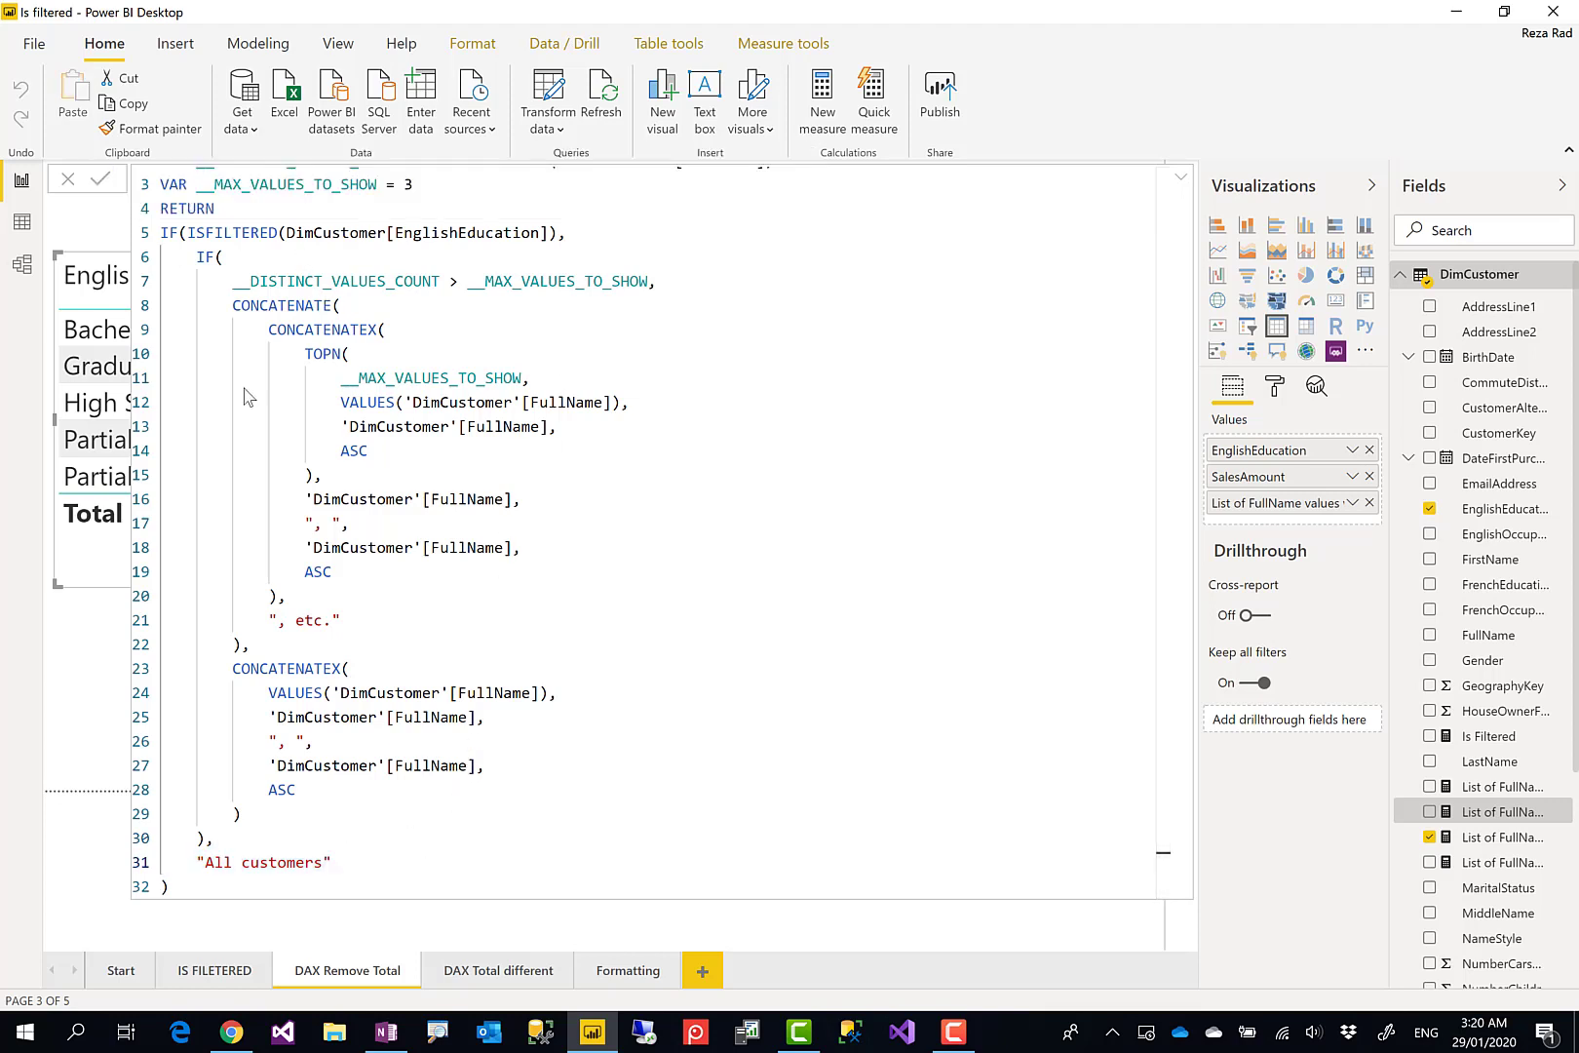
Step: Switch to the DAX Total different page and select its table showing All Customers on Total
{"action": "left_click", "coordinate": [495, 976]}
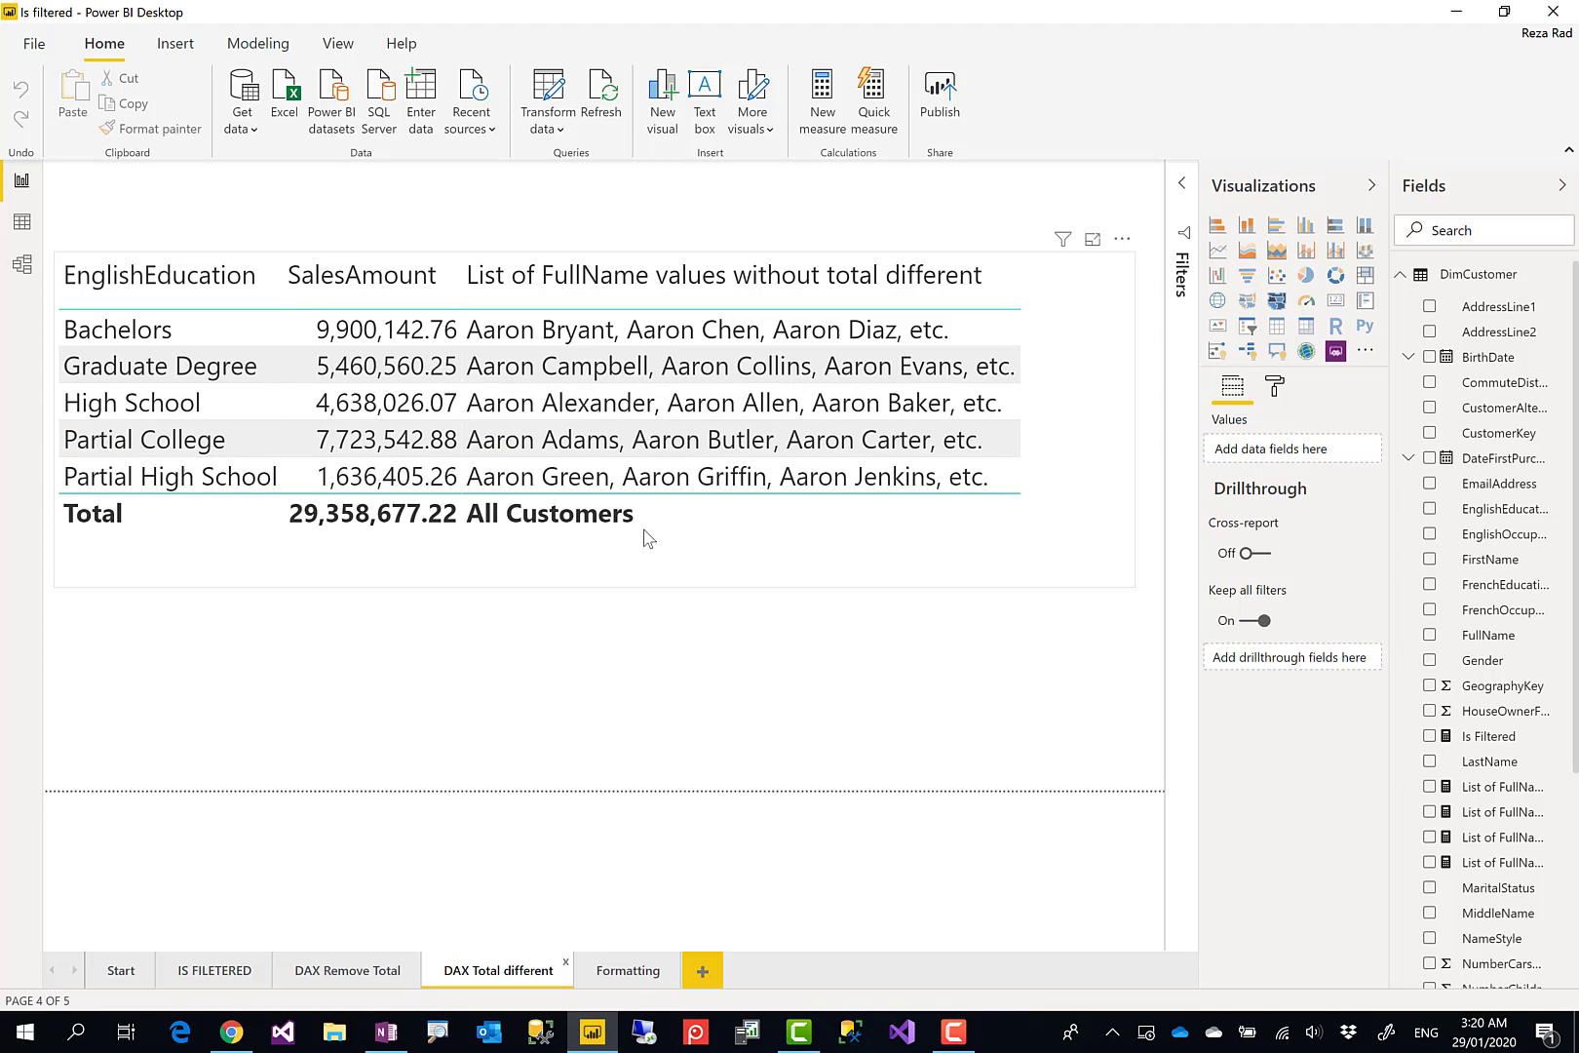
{"action": "left_click", "coordinate": [698, 554]}
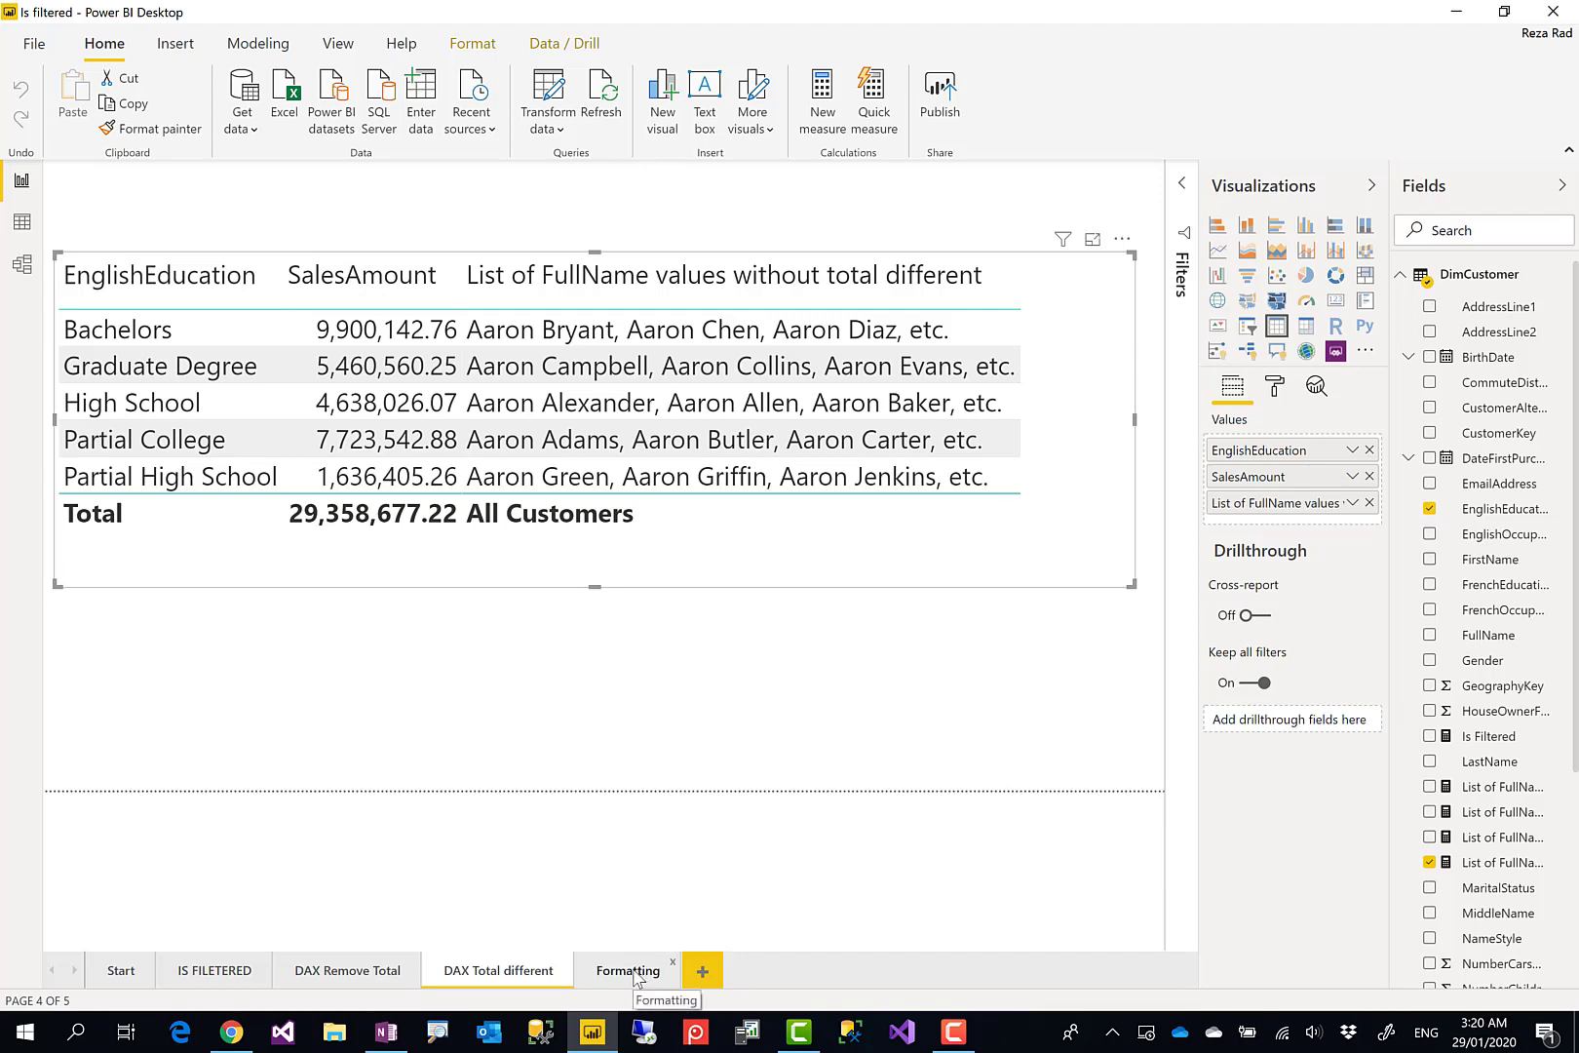
Step: On the Start page, choose List of FullName values in the table's field formatting so it applies to the total only
{"action": "left_click", "coordinate": [120, 971]}
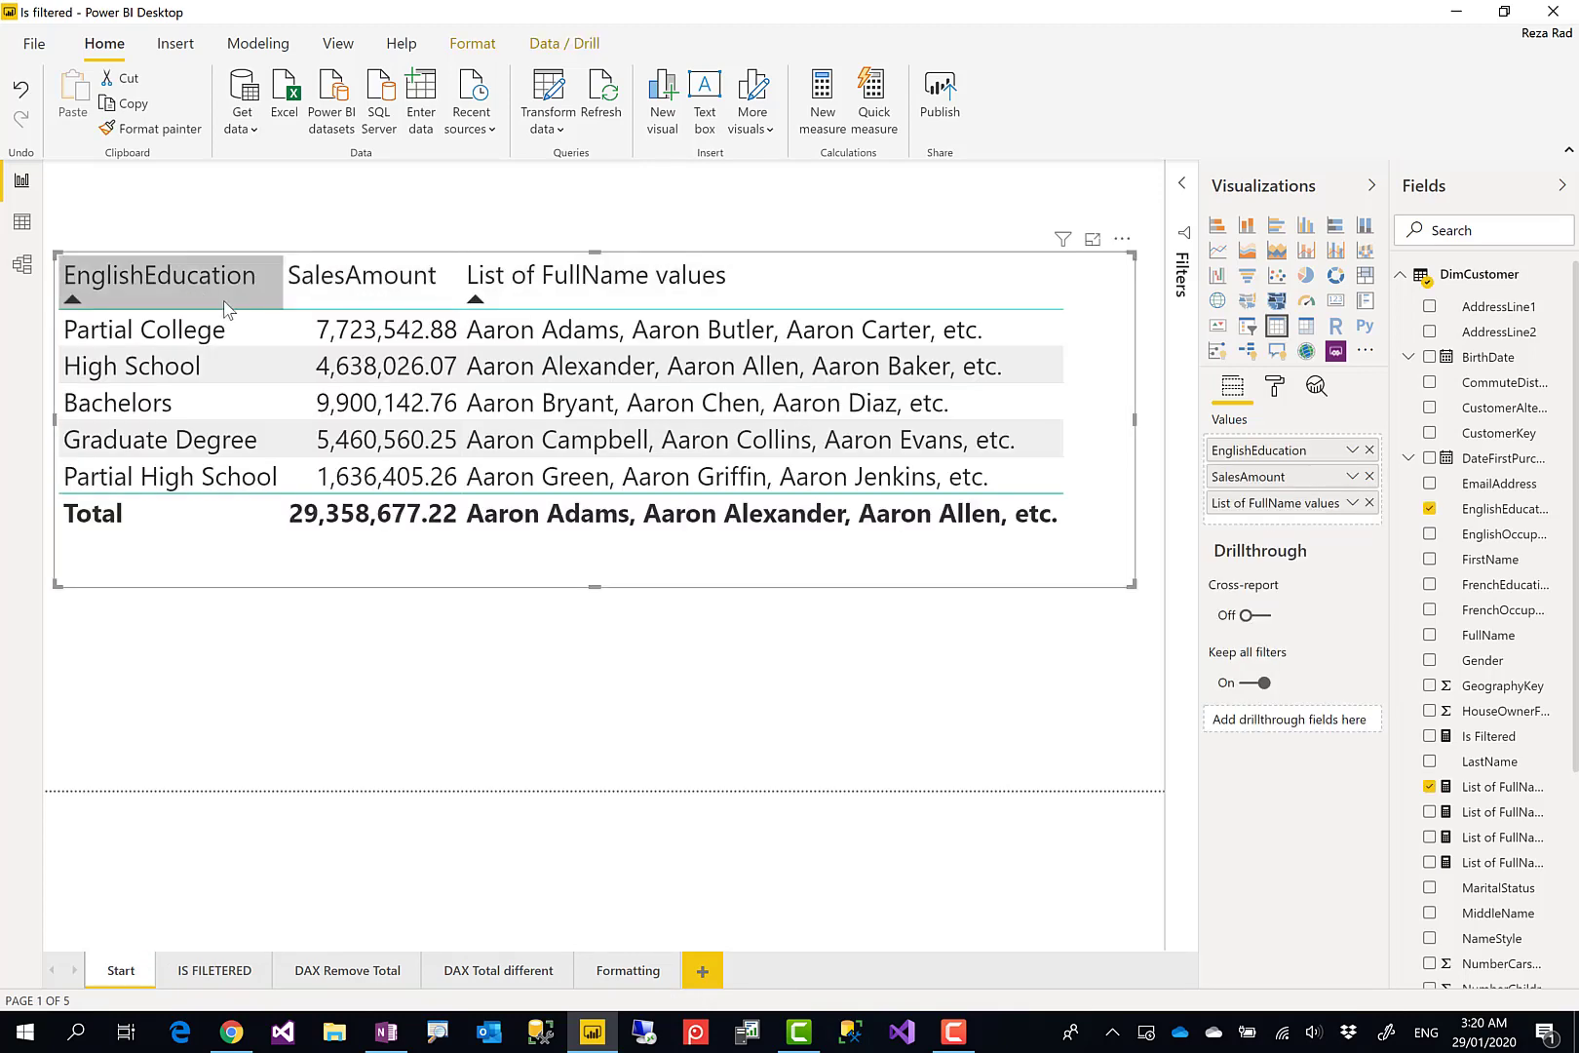
{"action": "left_click", "coordinate": [1276, 388]}
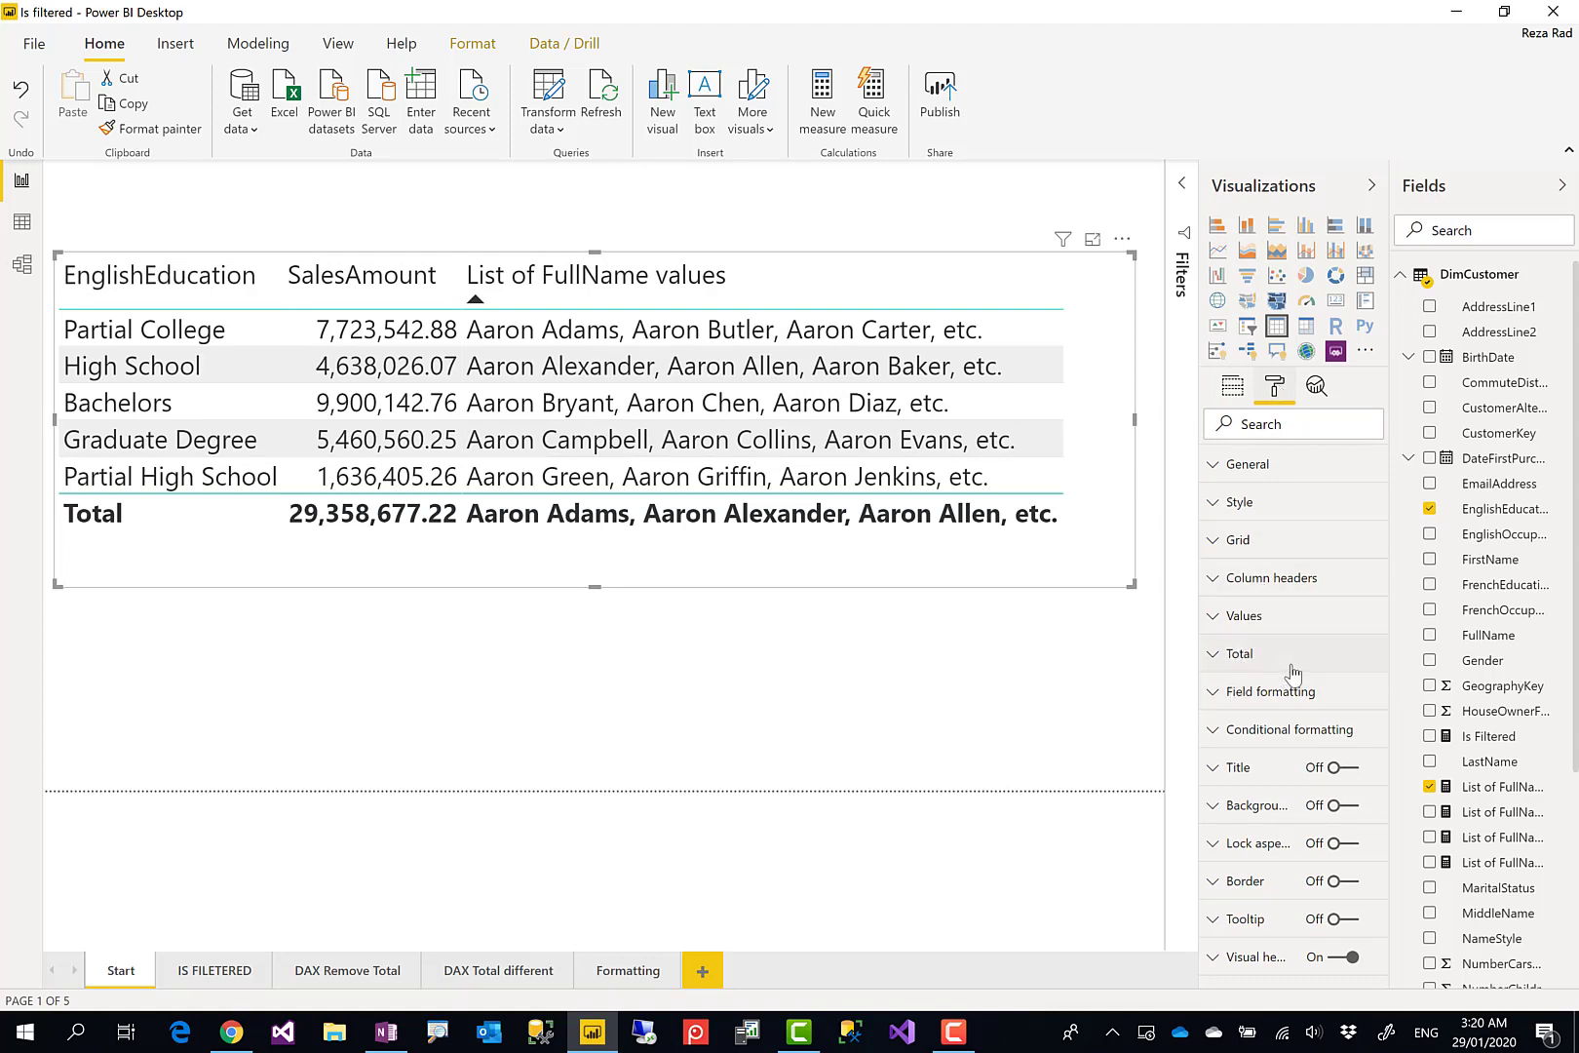
{"action": "left_click", "coordinate": [1232, 694]}
{"action": "scroll", "coordinate": [1306, 623], "scroll_direction": "down", "scroll_amount": 2}
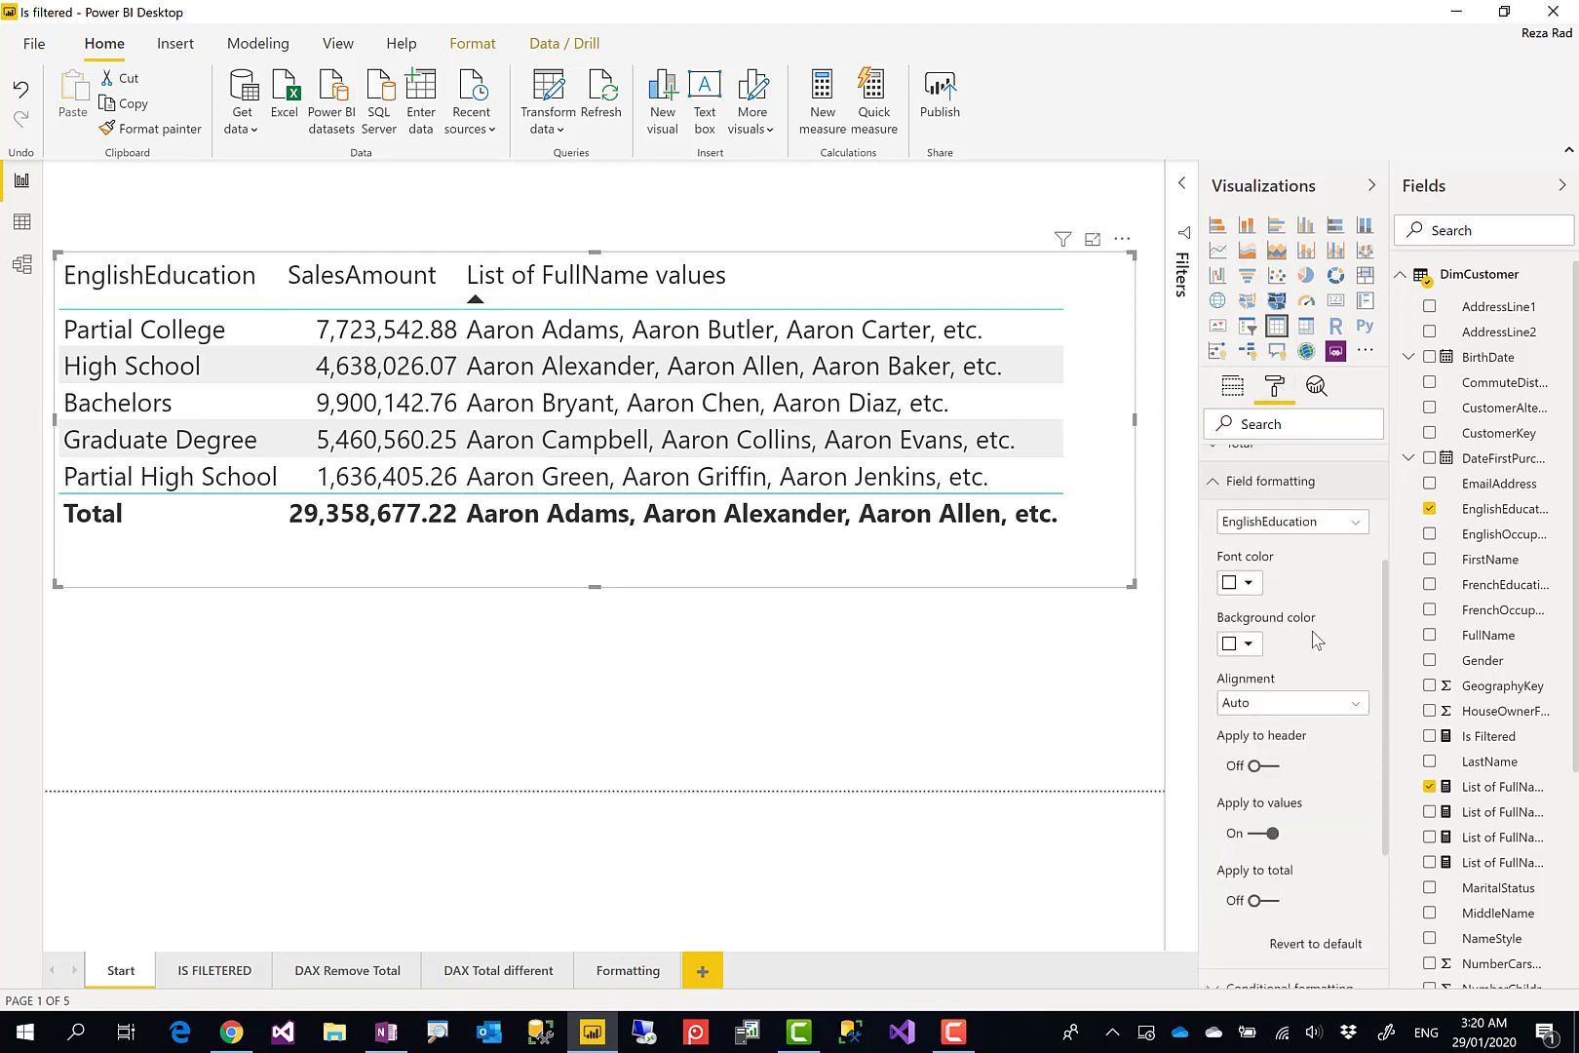
{"action": "left_click", "coordinate": [1357, 527]}
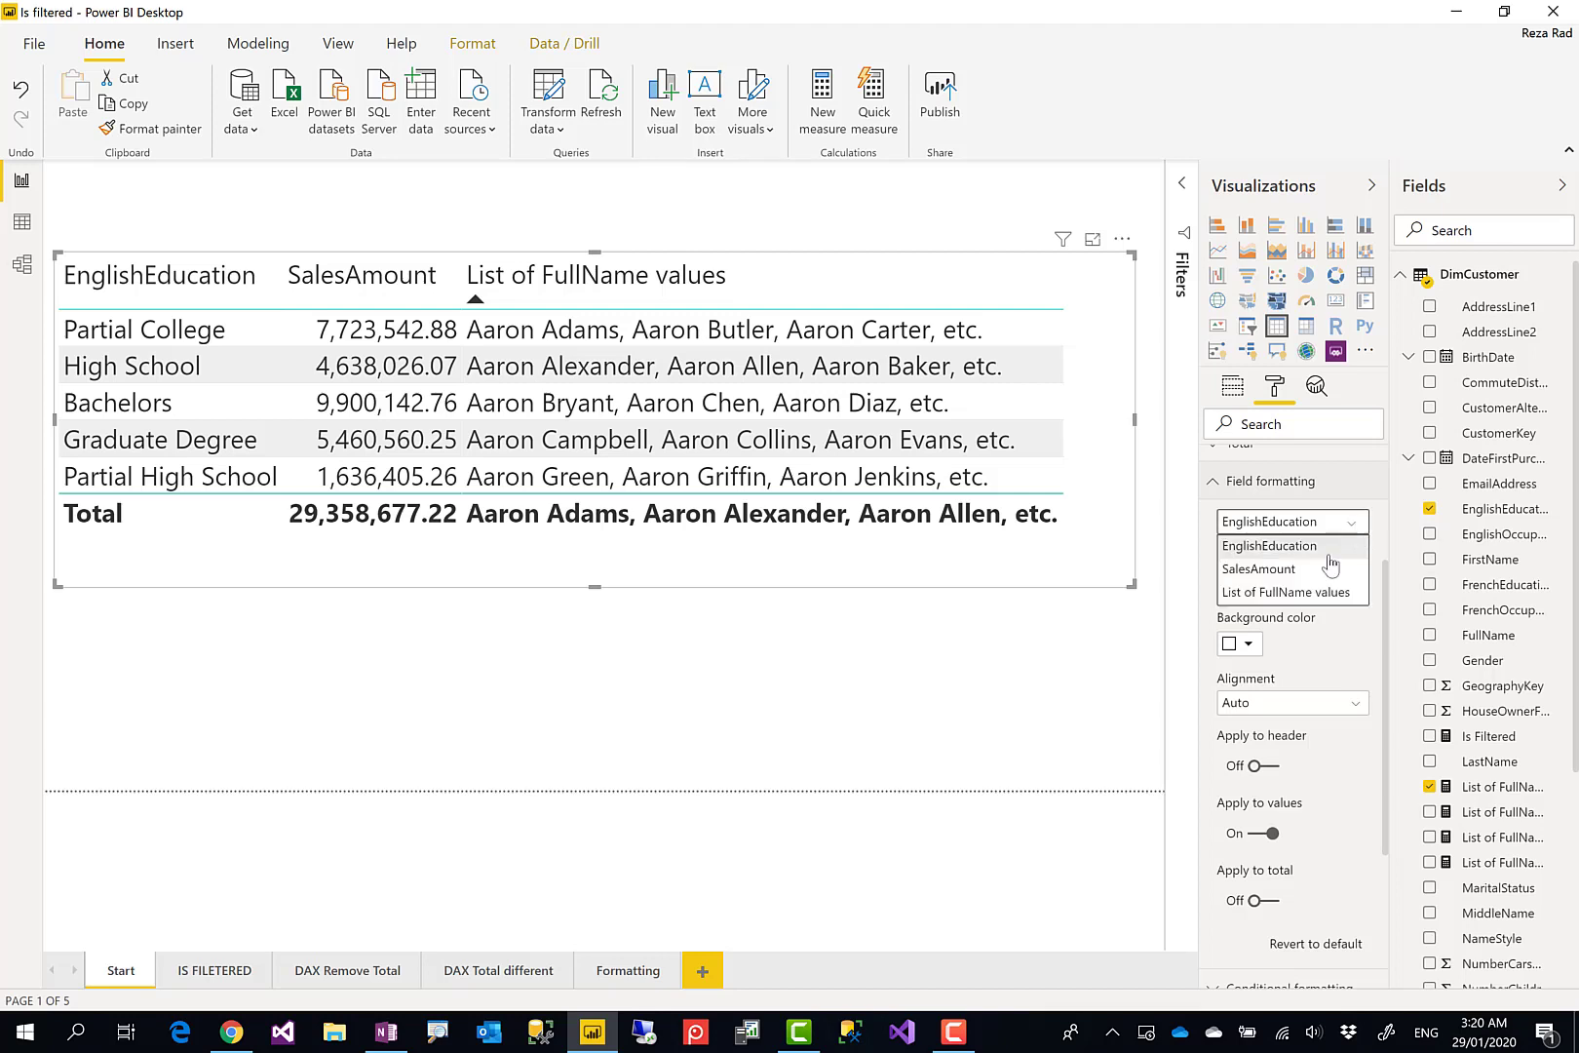
{"action": "left_click", "coordinate": [1285, 592]}
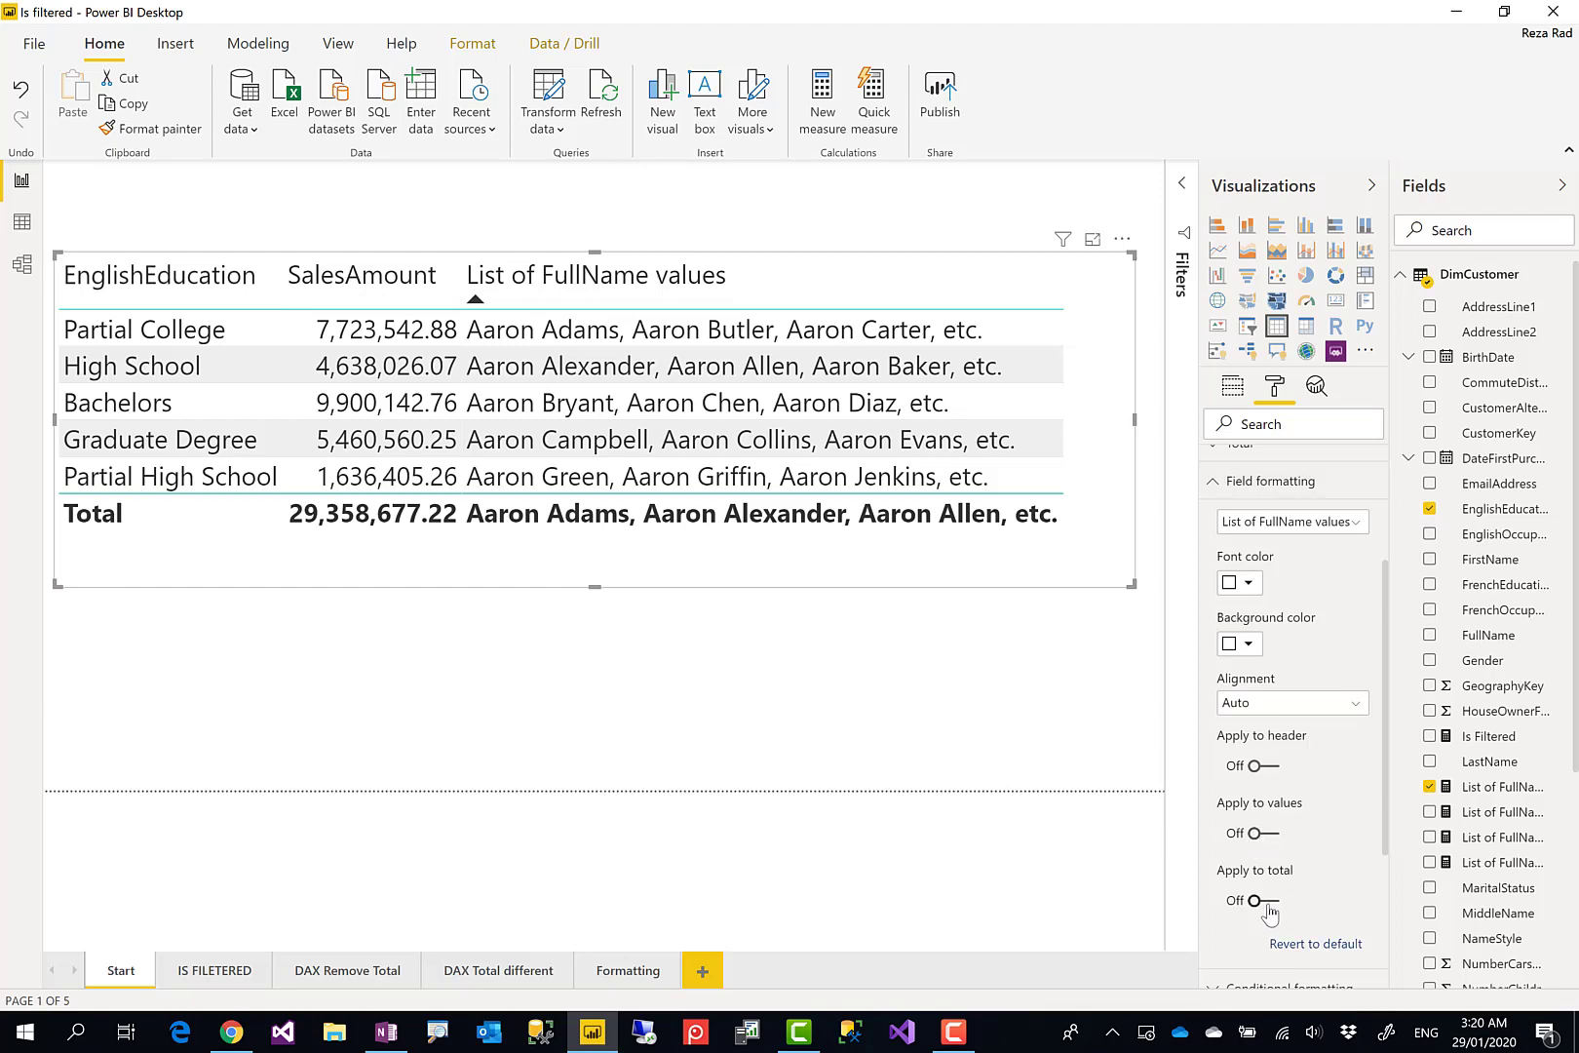
Step: Set the List of FullName values total font colour to white so the Total cell looks empty, then adjust the table on the canvas
{"action": "left_click", "coordinate": [1253, 589]}
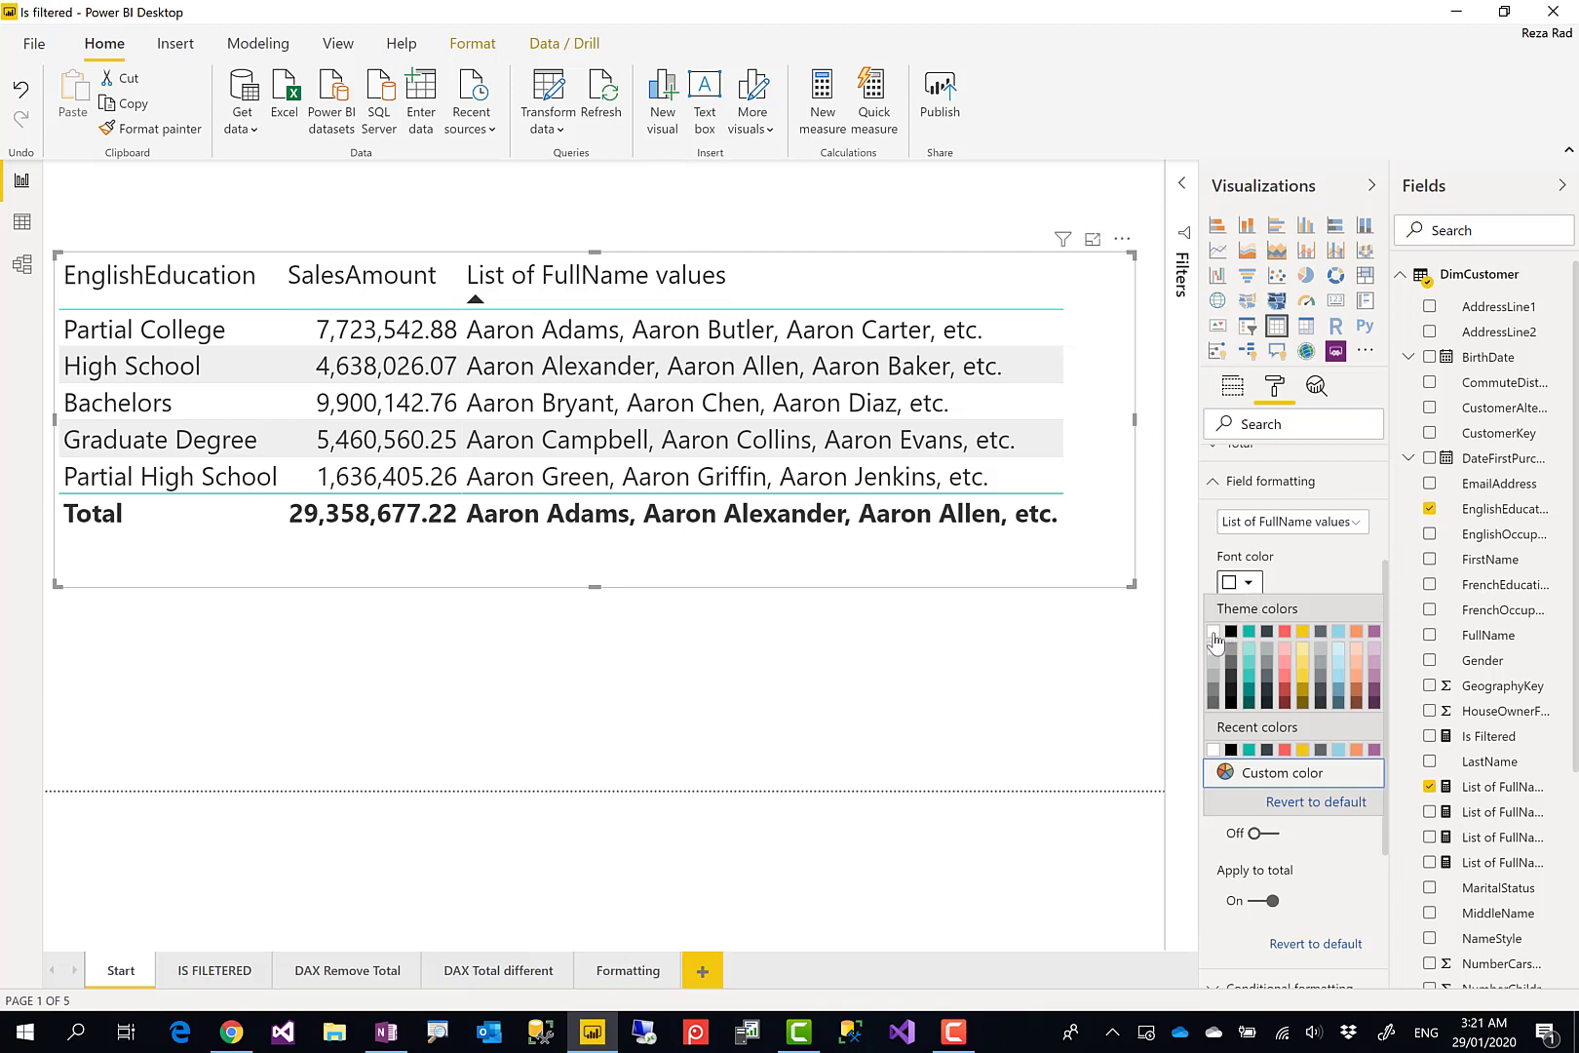
{"action": "left_click", "coordinate": [1214, 632]}
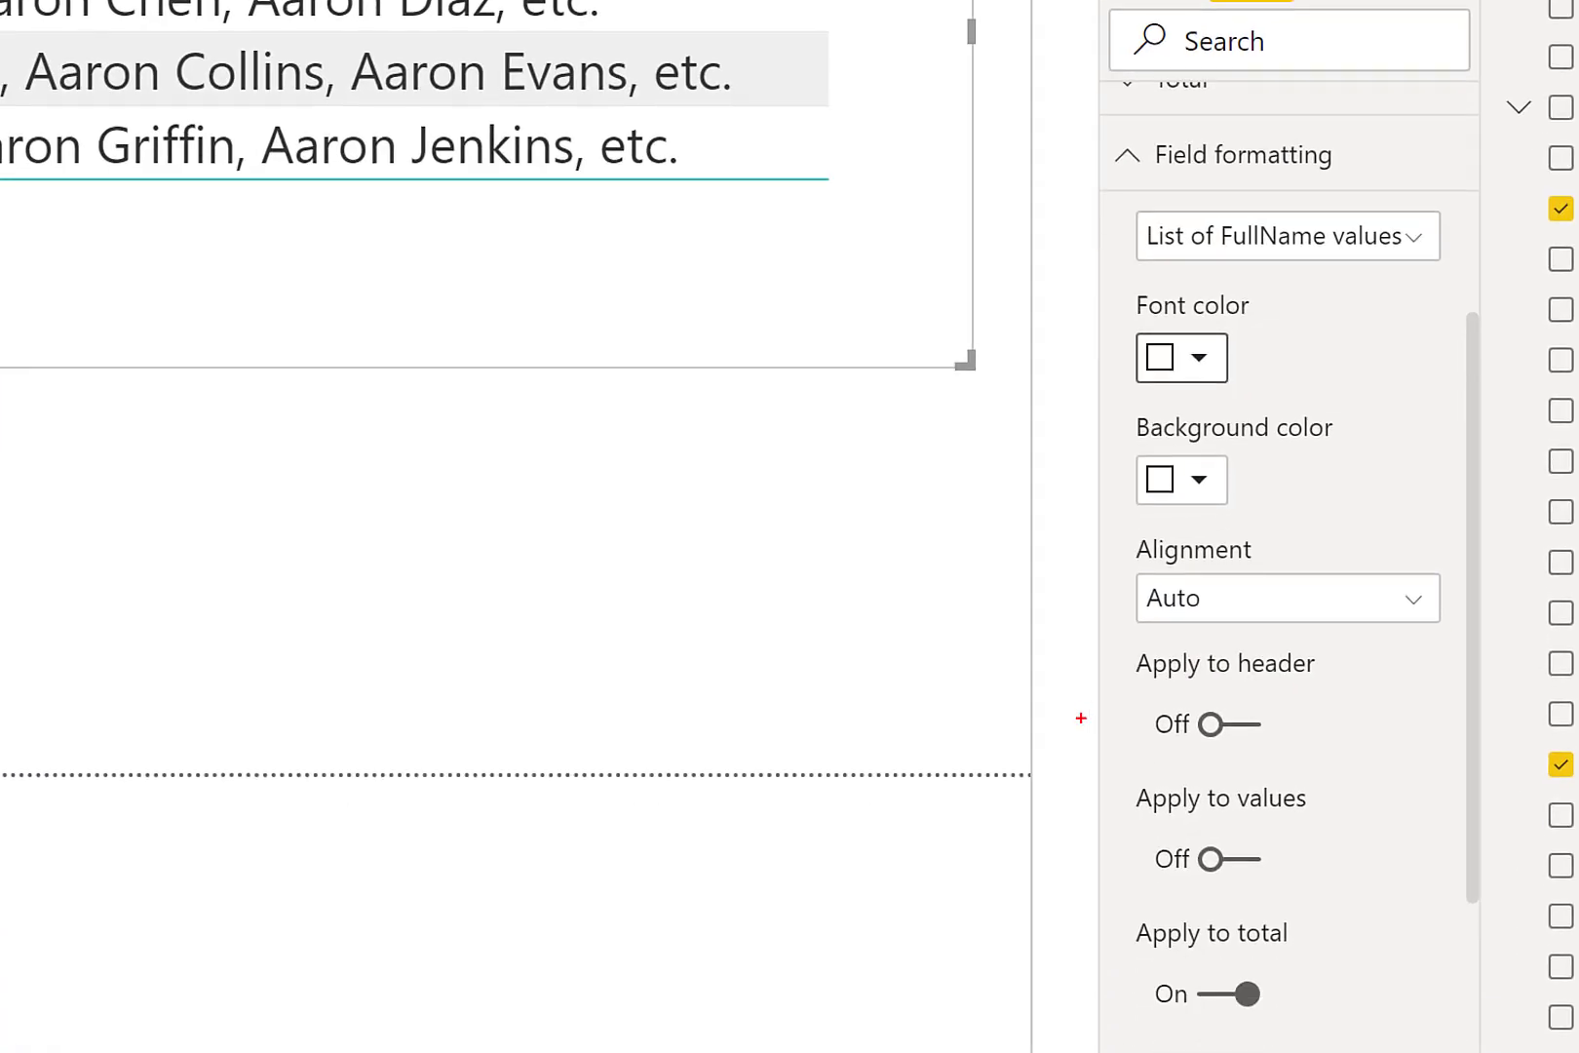
{"action": "mouse_move", "coordinate": [1098, 771]}
{"action": "left_mouse_down"}
{"action": "mouse_move", "coordinate": [1291, 1002]}
{"action": "mouse_move", "coordinate": [1383, 1051]}
{"action": "left_mouse_up"}
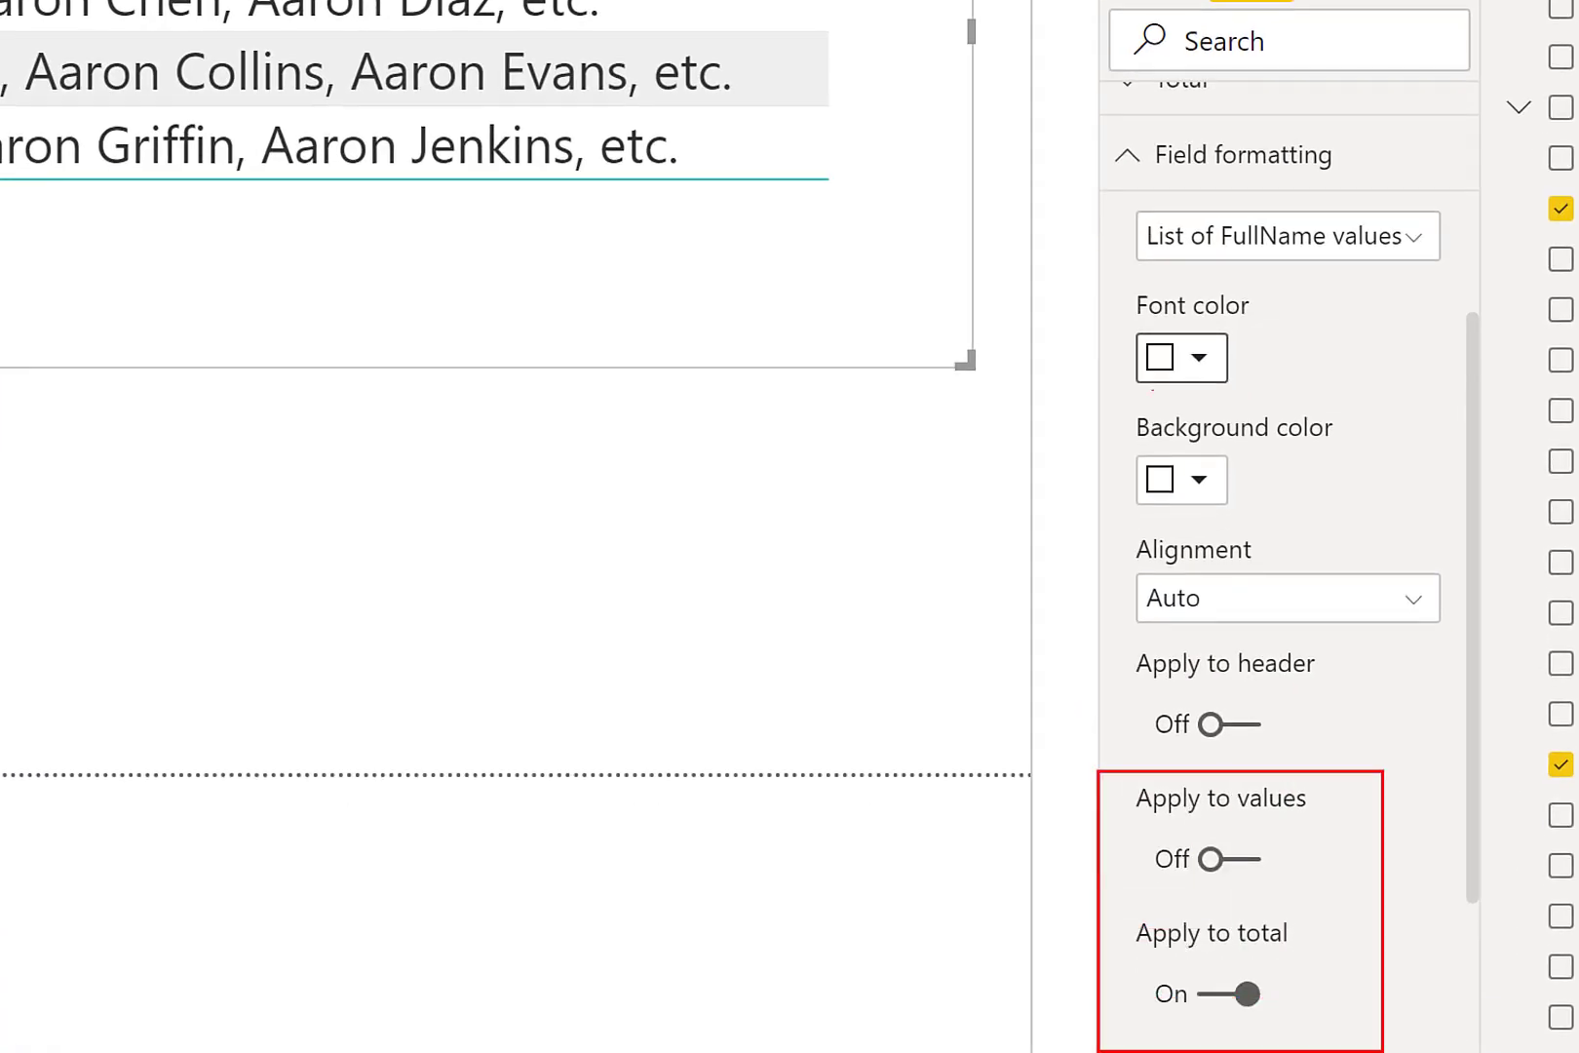
{"action": "mouse_move", "coordinate": [1104, 280]}
{"action": "left_mouse_down"}
{"action": "mouse_move", "coordinate": [1134, 321]}
{"action": "mouse_move", "coordinate": [1306, 383]}
{"action": "left_mouse_up"}
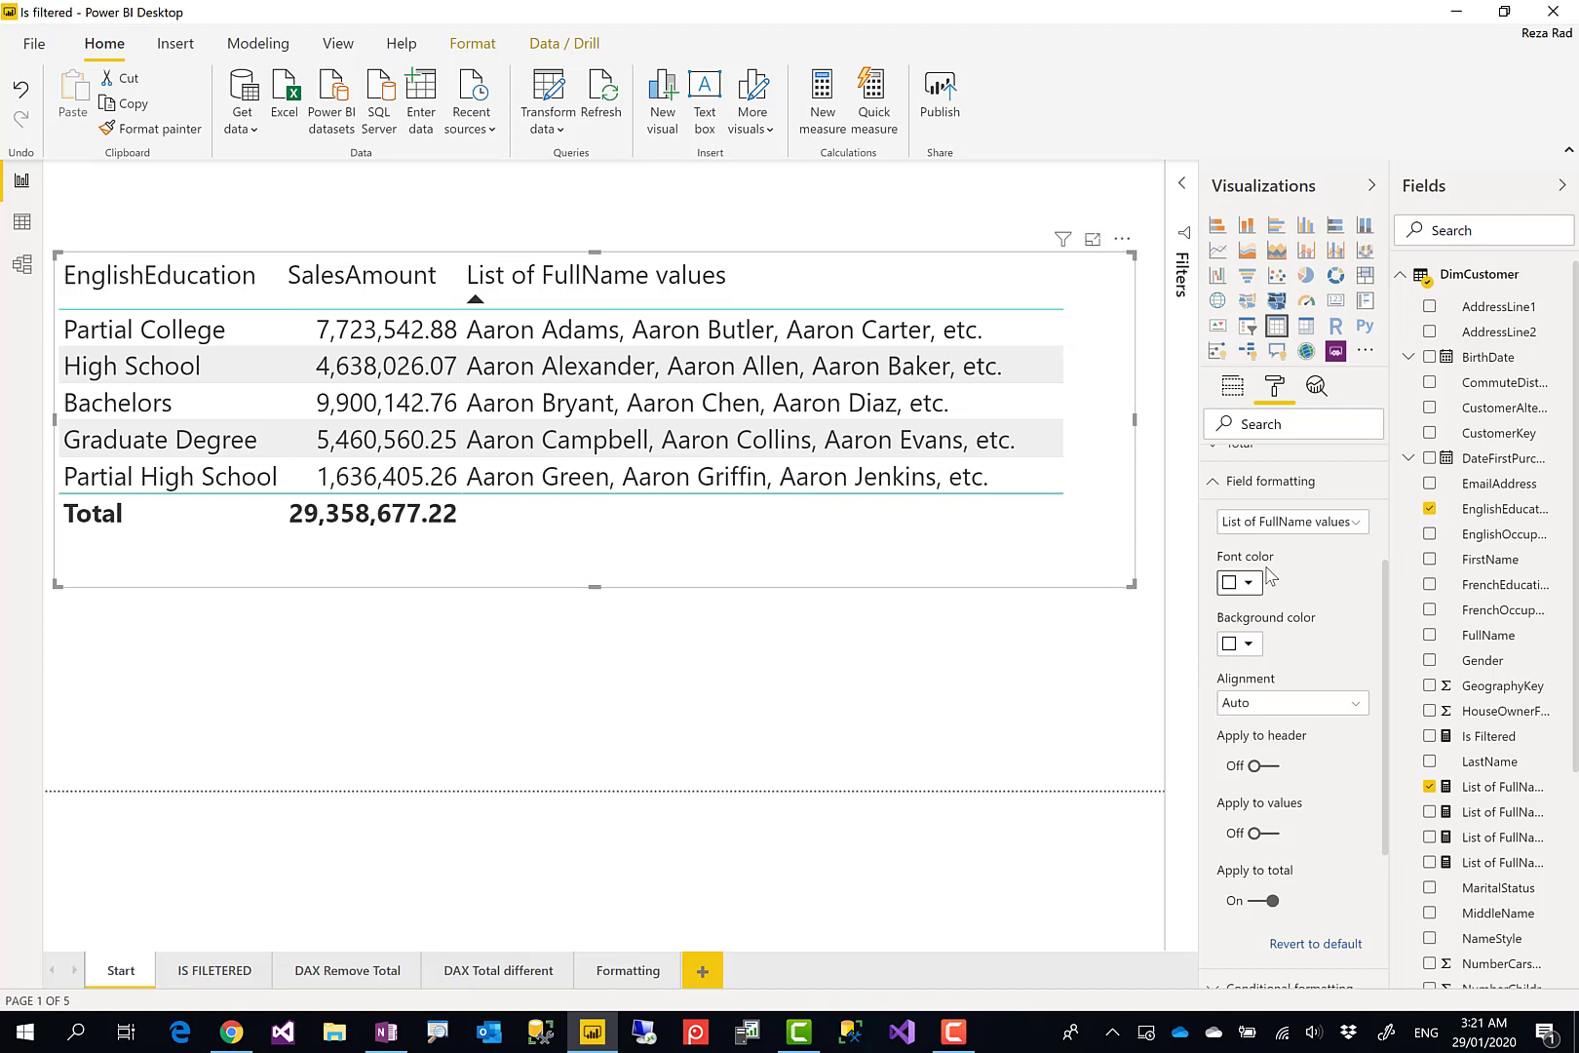
Step: Compare the DAX Total different and DAX Remove Total pages, finishing on DAX Remove Total
{"action": "left_click", "coordinate": [509, 977]}
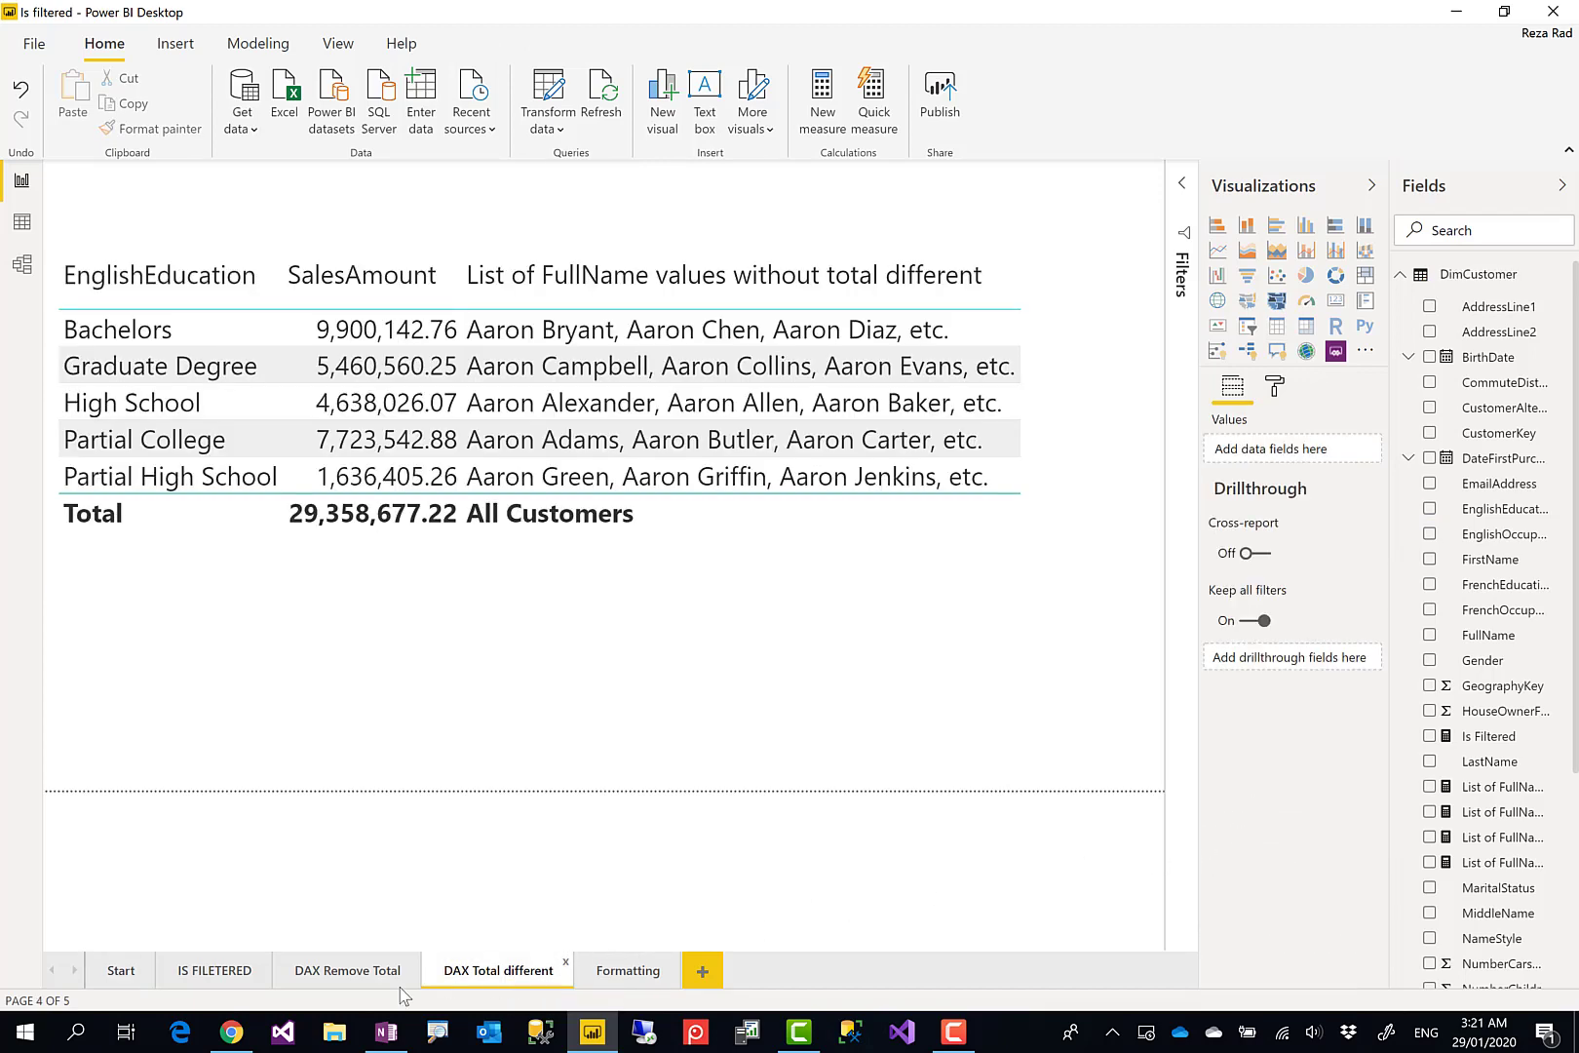
{"action": "left_click", "coordinate": [350, 975]}
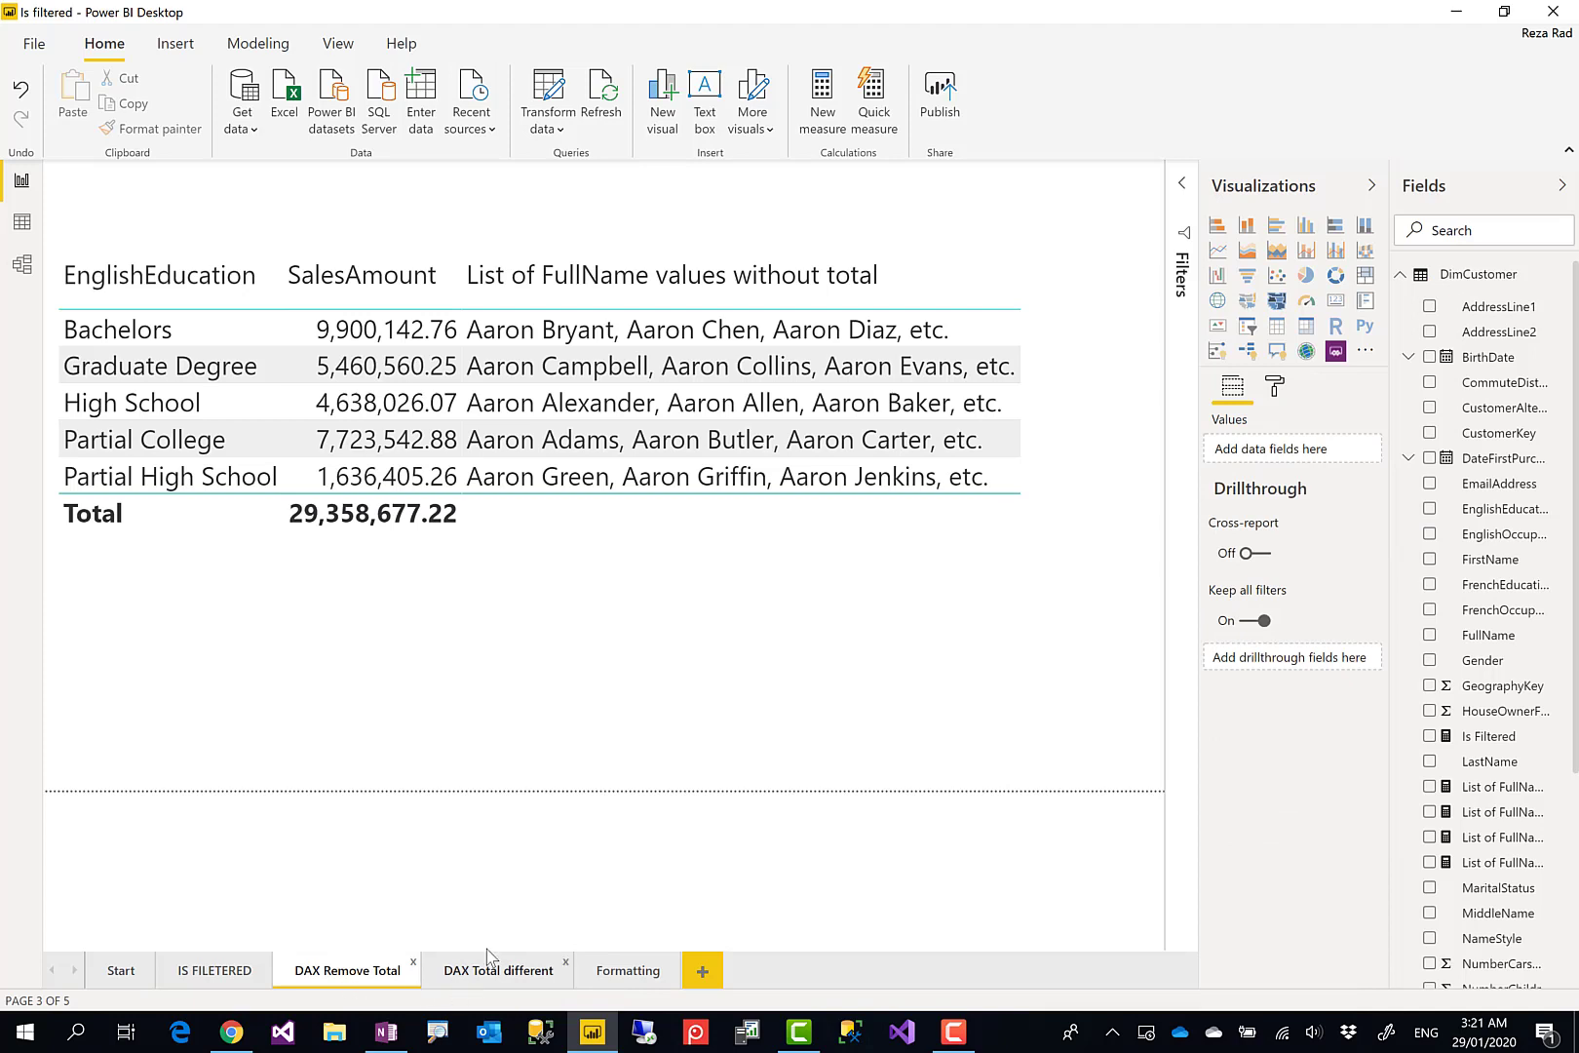
{"action": "left_click", "coordinate": [479, 982]}
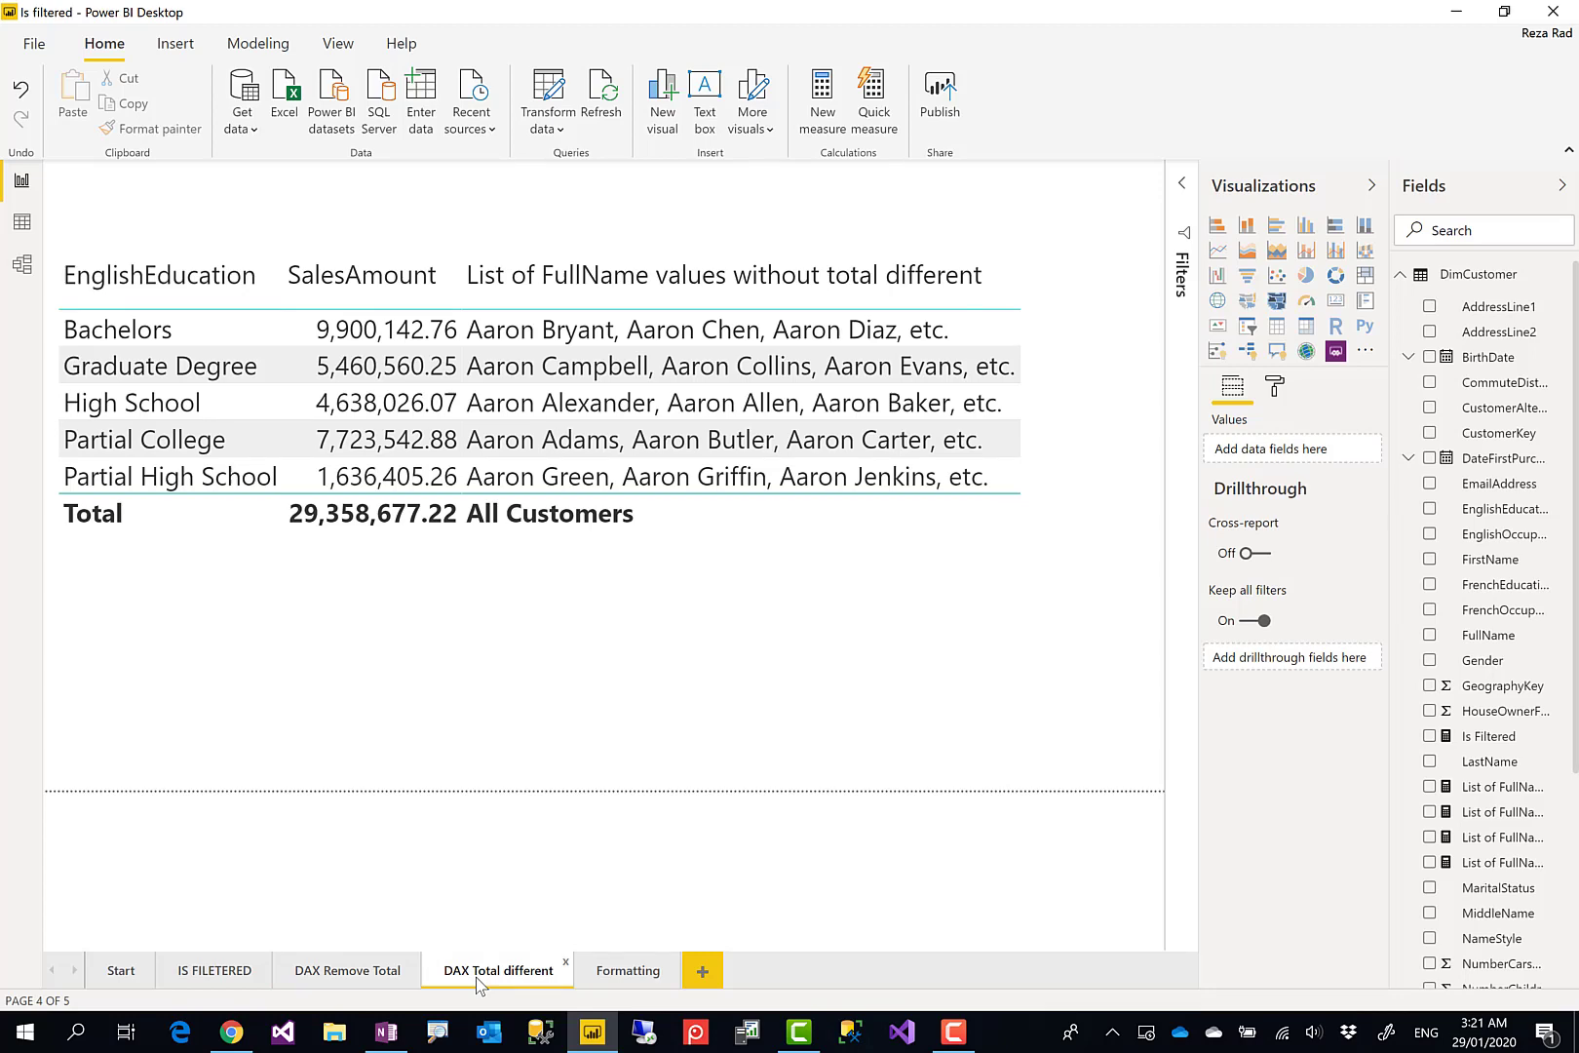
{"action": "left_click", "coordinate": [349, 977]}
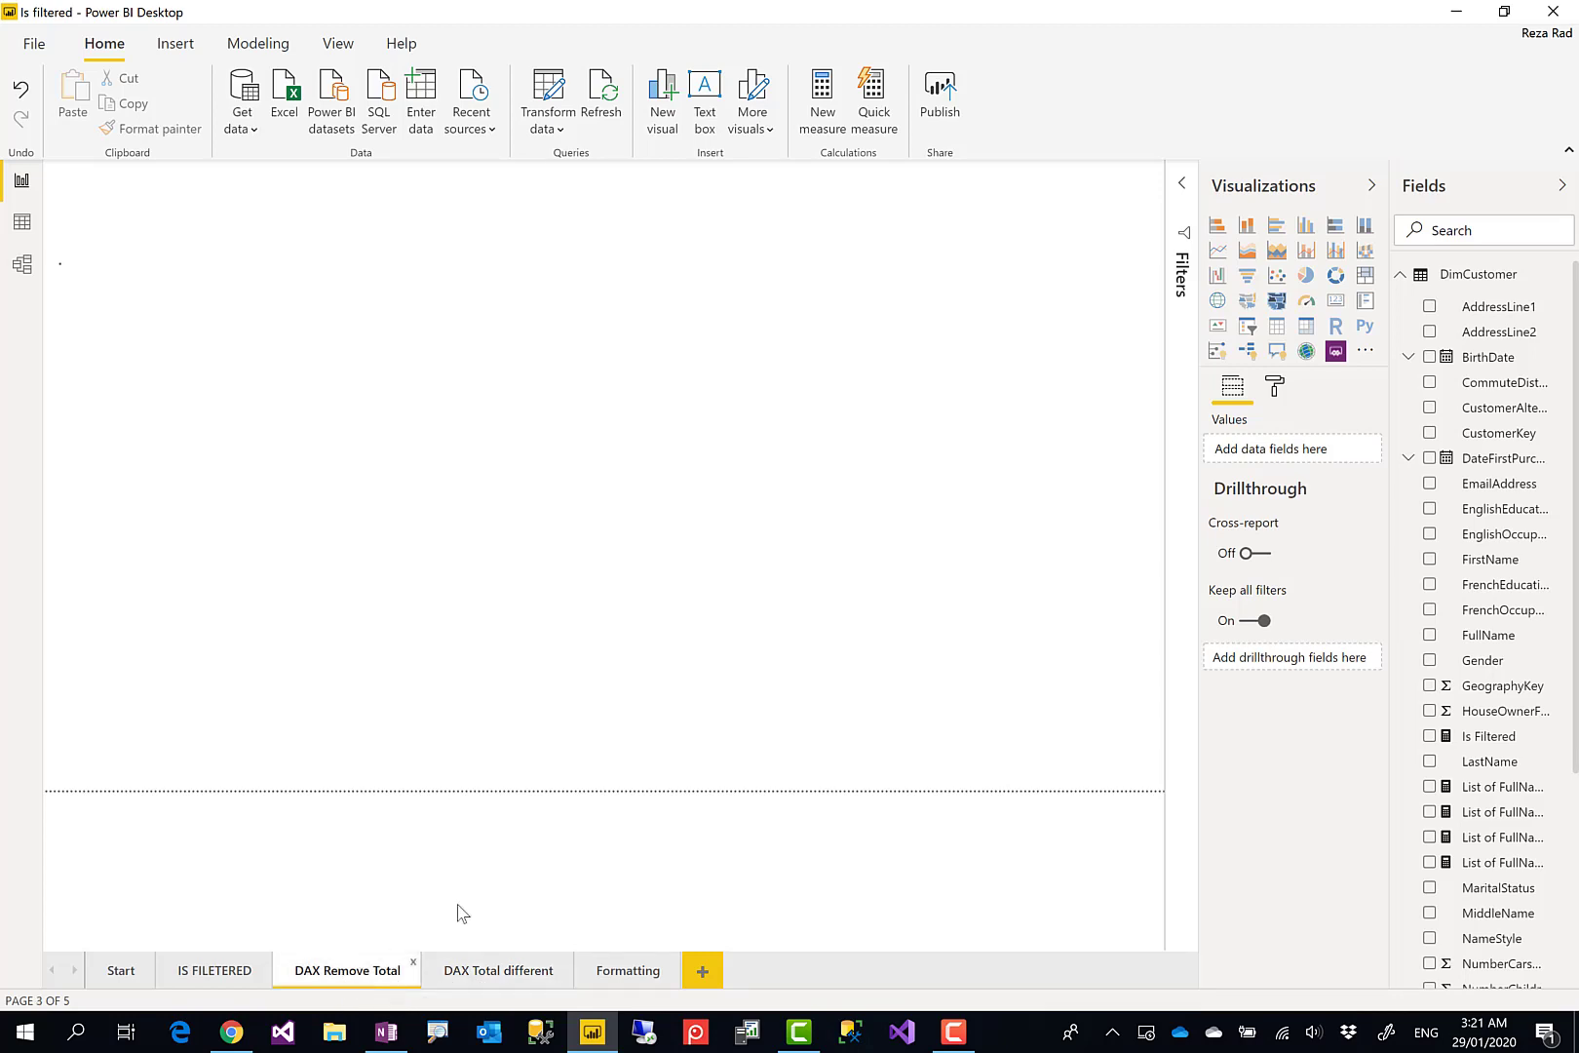